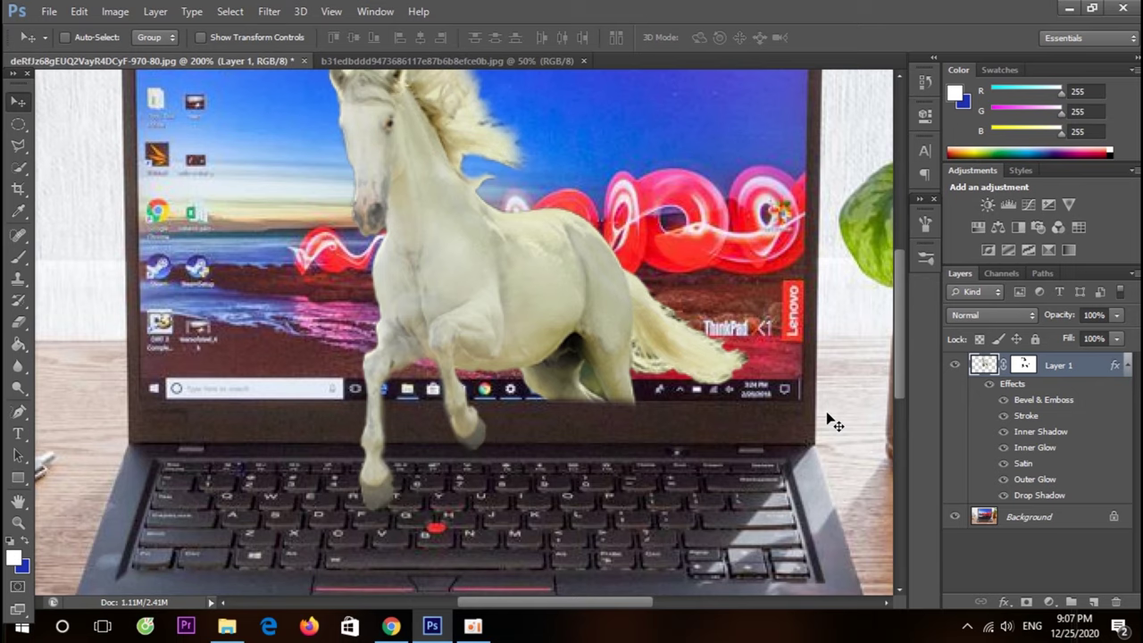
- Zoom the finished horse-and-laptop composite out to 100% view
key(ctrl+minus)
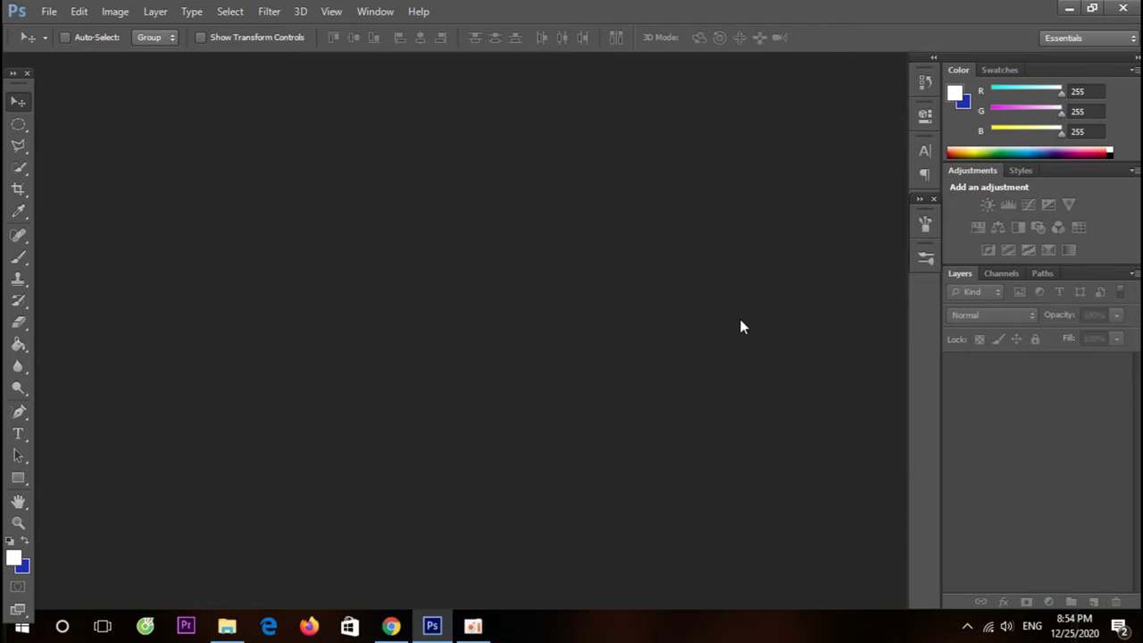
- Open deRfJz68gEUQ2VayR4DCyF-970-80.jpg, the laptop-on-desk photo, from Downloads
click(49, 12)
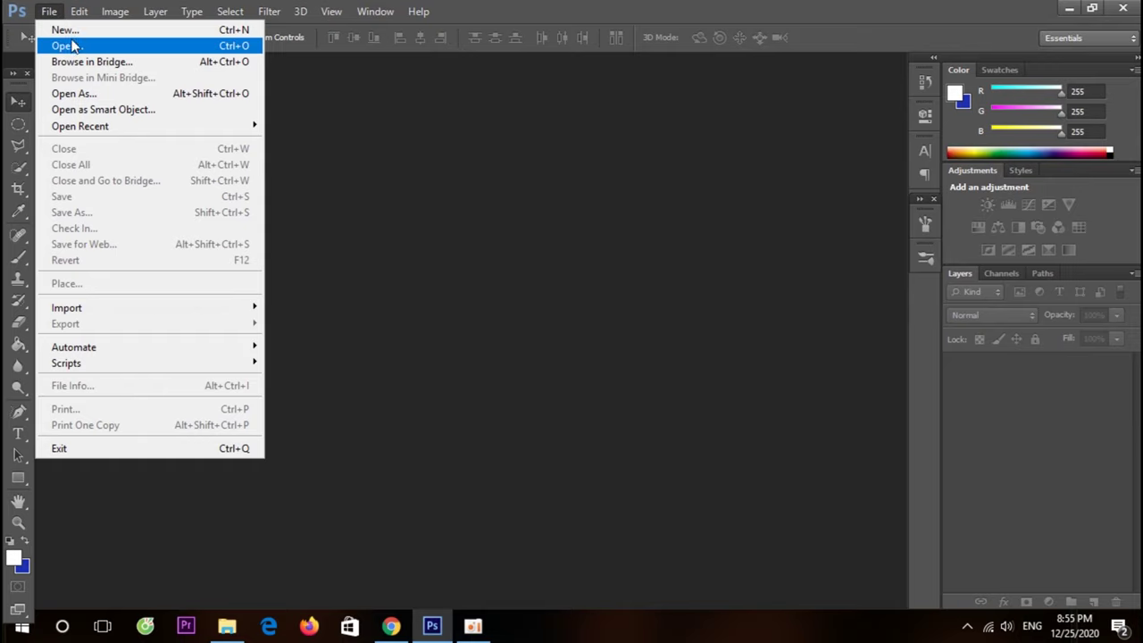
click(74, 45)
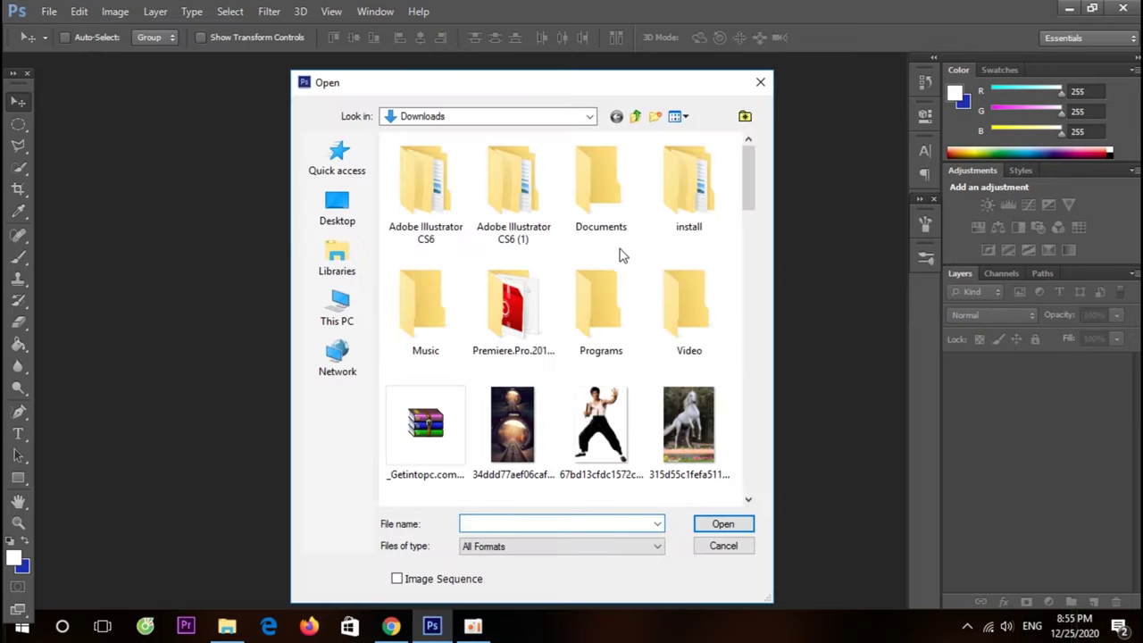
scroll(617, 256, down, 5)
scroll(622, 263, down, 5)
scroll(517, 322, down, 2)
scroll(552, 279, up, 2)
click(600, 252)
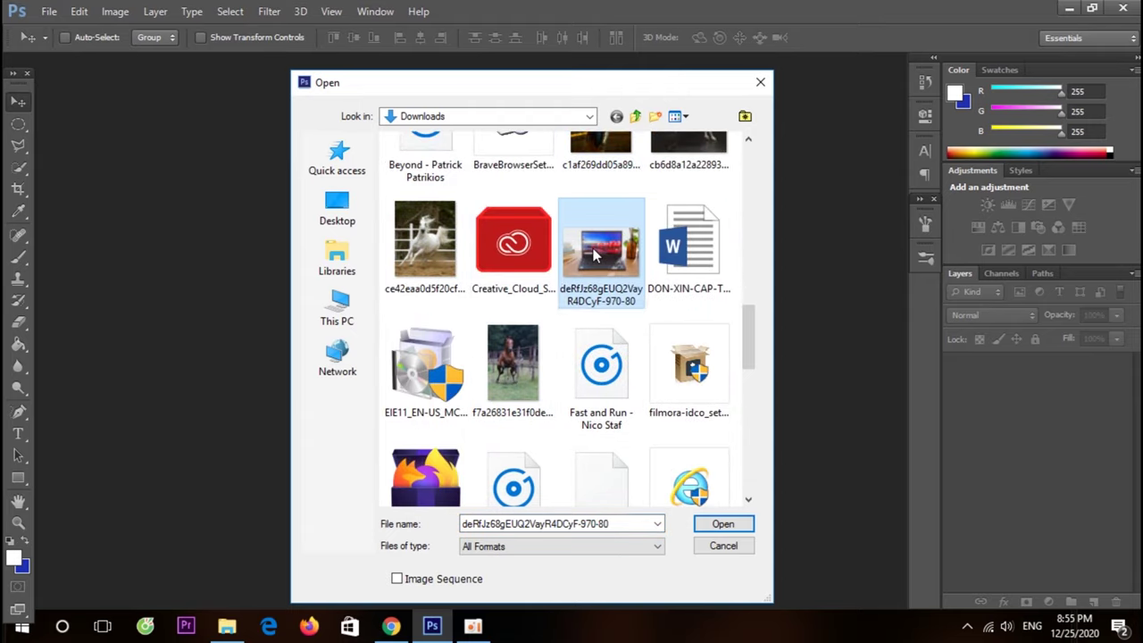
click(746, 528)
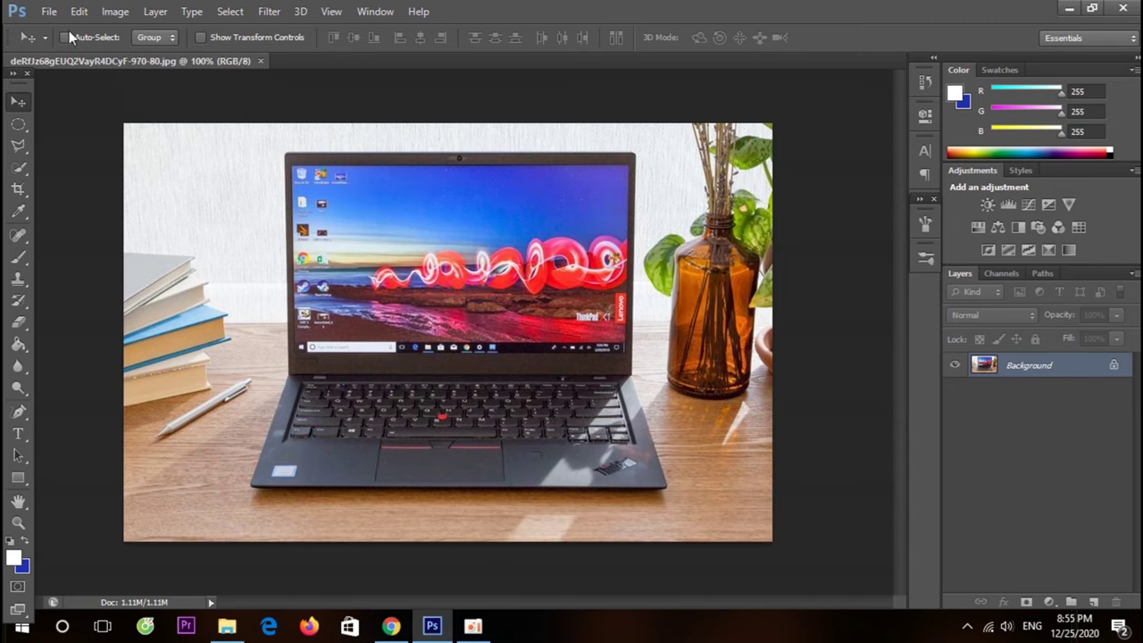
click(49, 10)
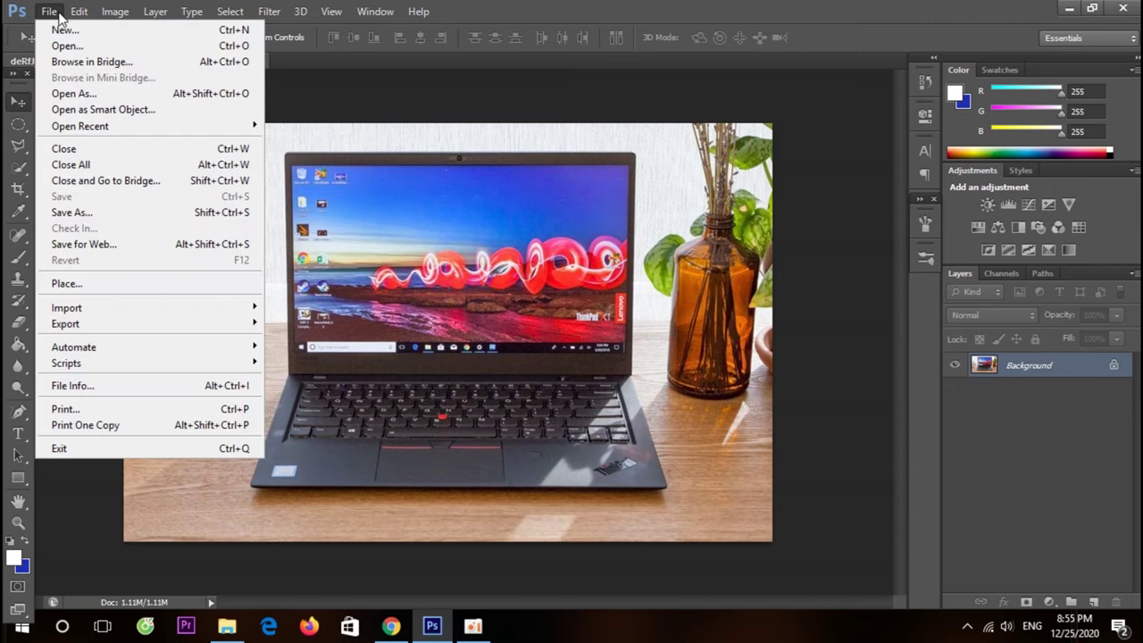
key(Escape)
key(ctrl+o)
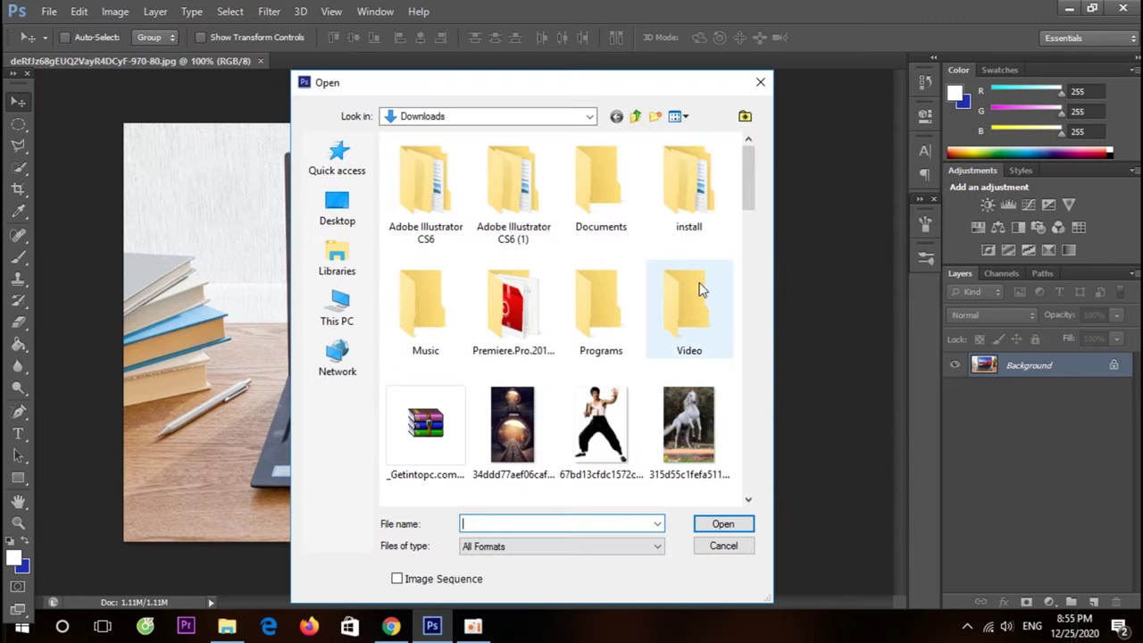
scroll(701, 454, down, 2)
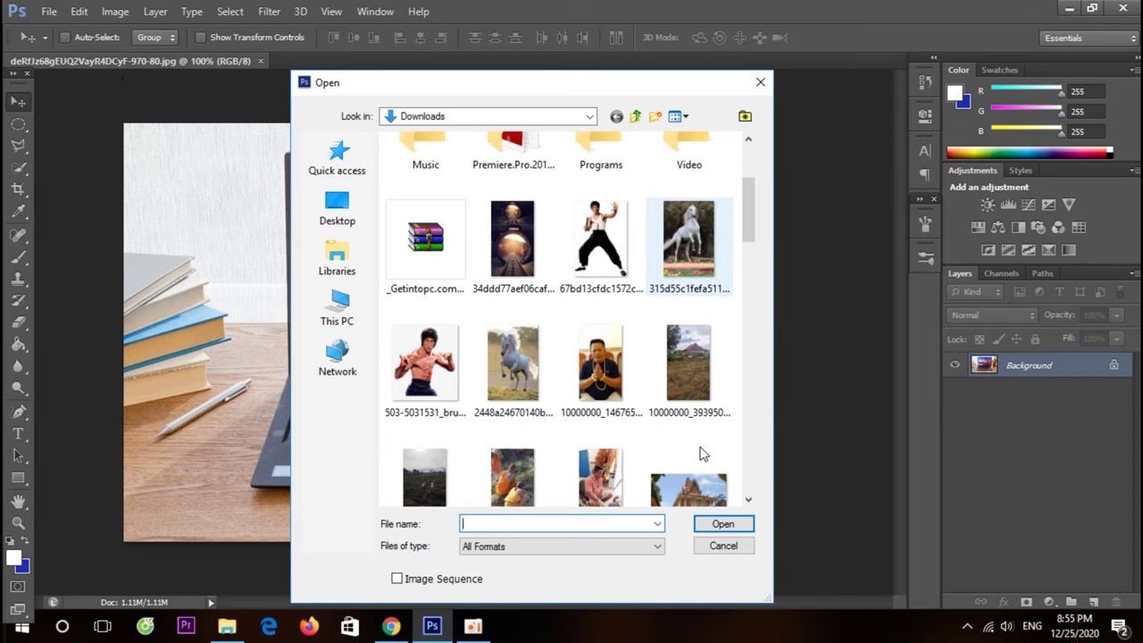
scroll(509, 381, down, 2)
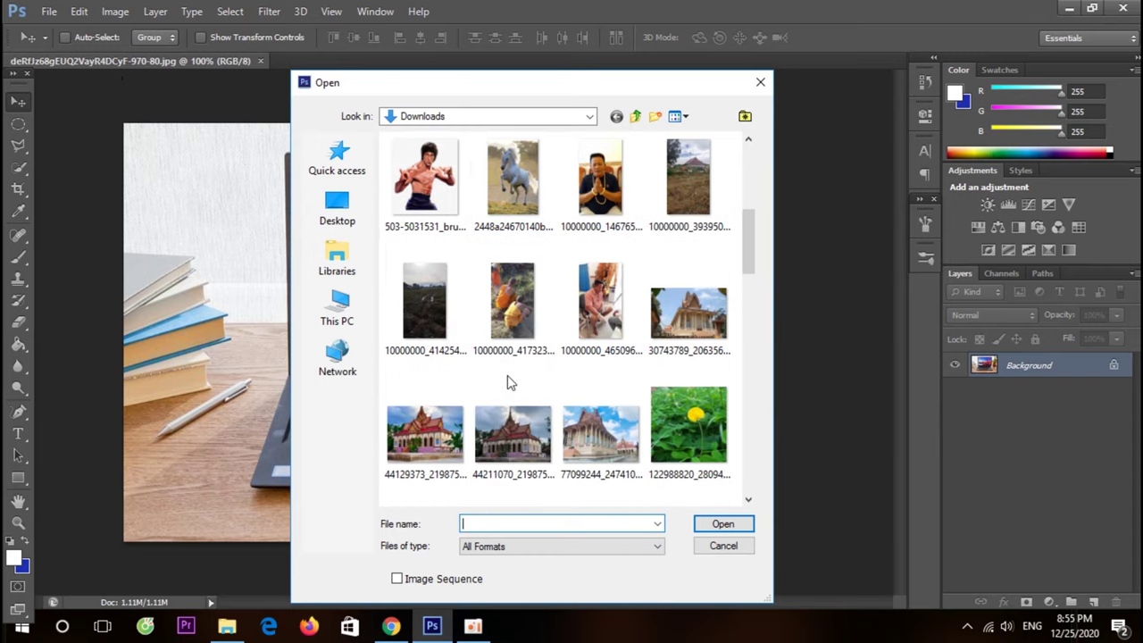
scroll(509, 381, down, 2)
click(600, 375)
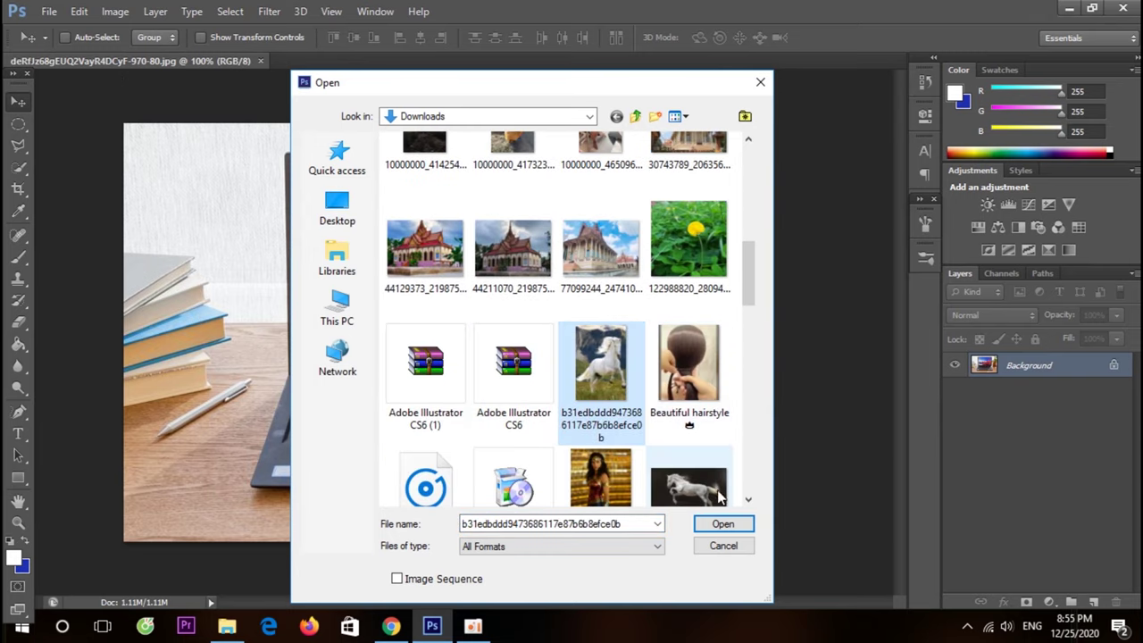
click(722, 524)
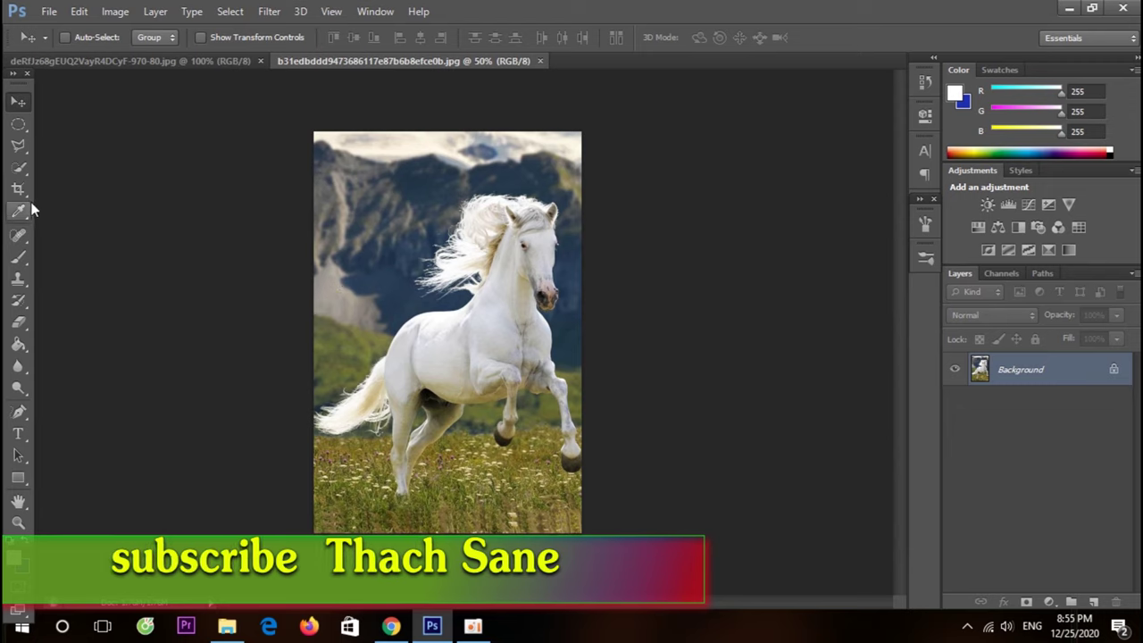
click(19, 168)
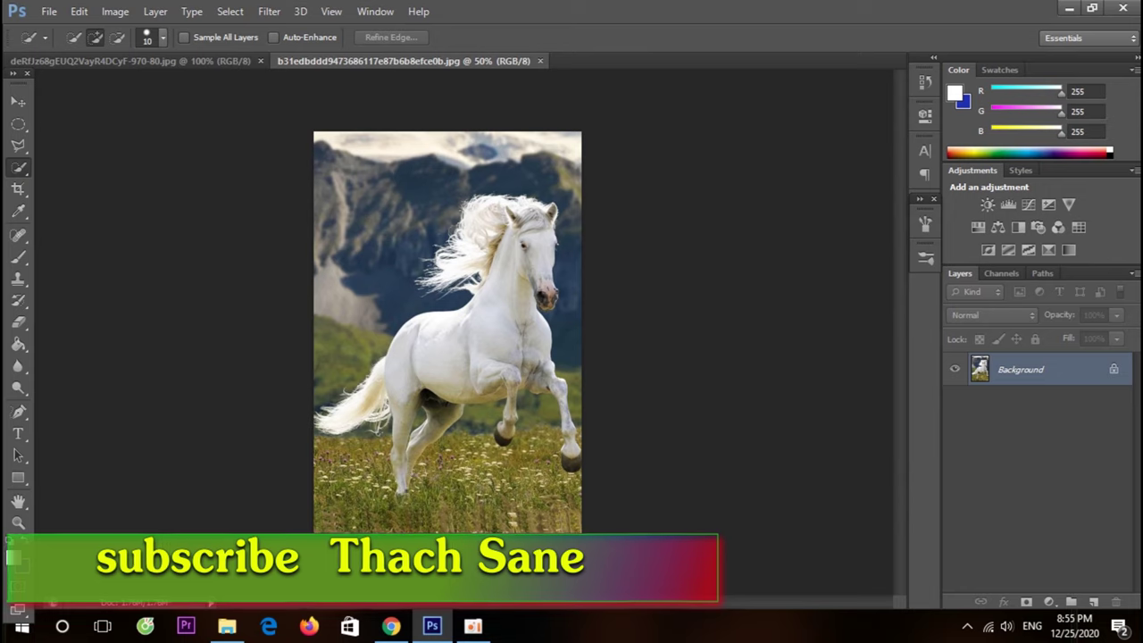
- Quick-select the horse's hind leg, belly, back, chest, raised front leg, neck, head and mane
drag(402, 437, 402, 487)
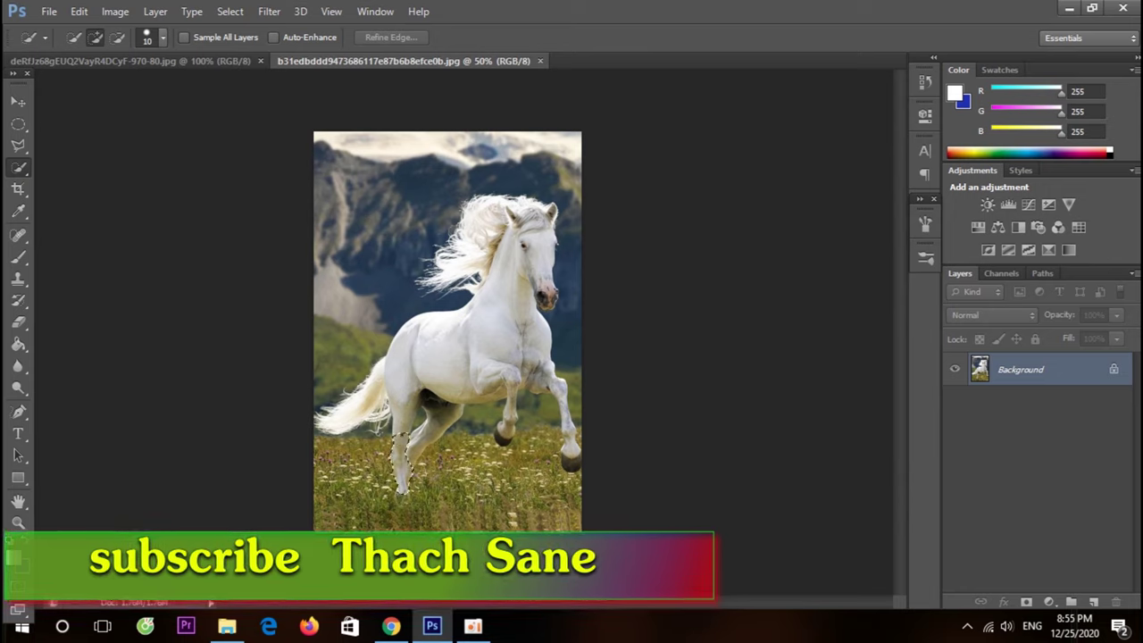
mouse_move(406, 433)
mouse_down()
mouse_move(397, 366)
mouse_move(455, 401)
mouse_up()
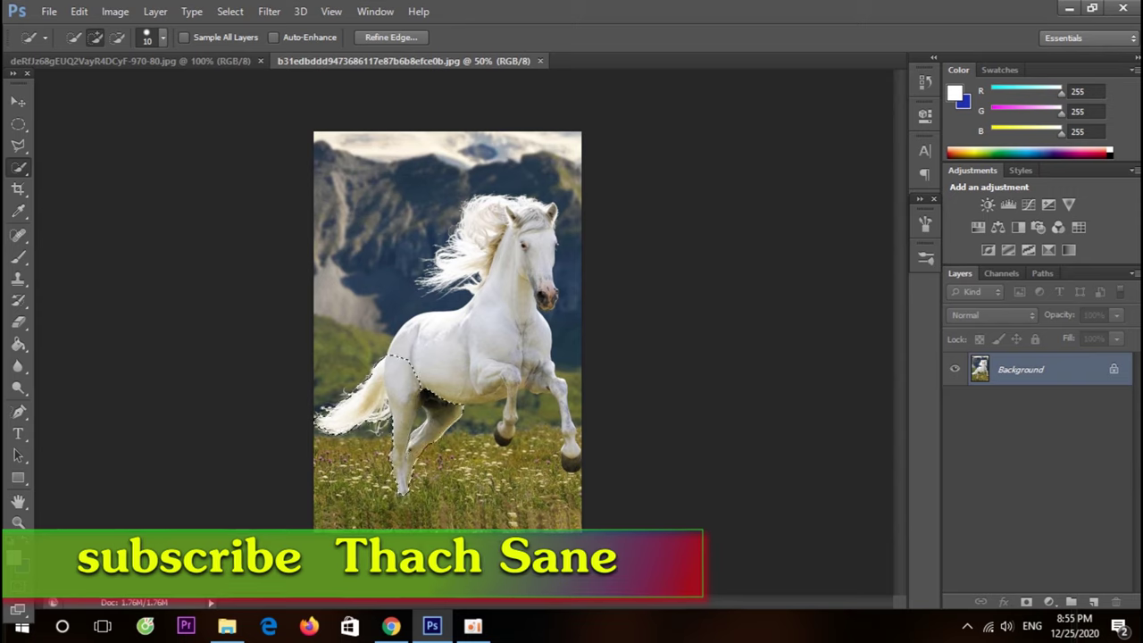
drag(457, 402, 448, 331)
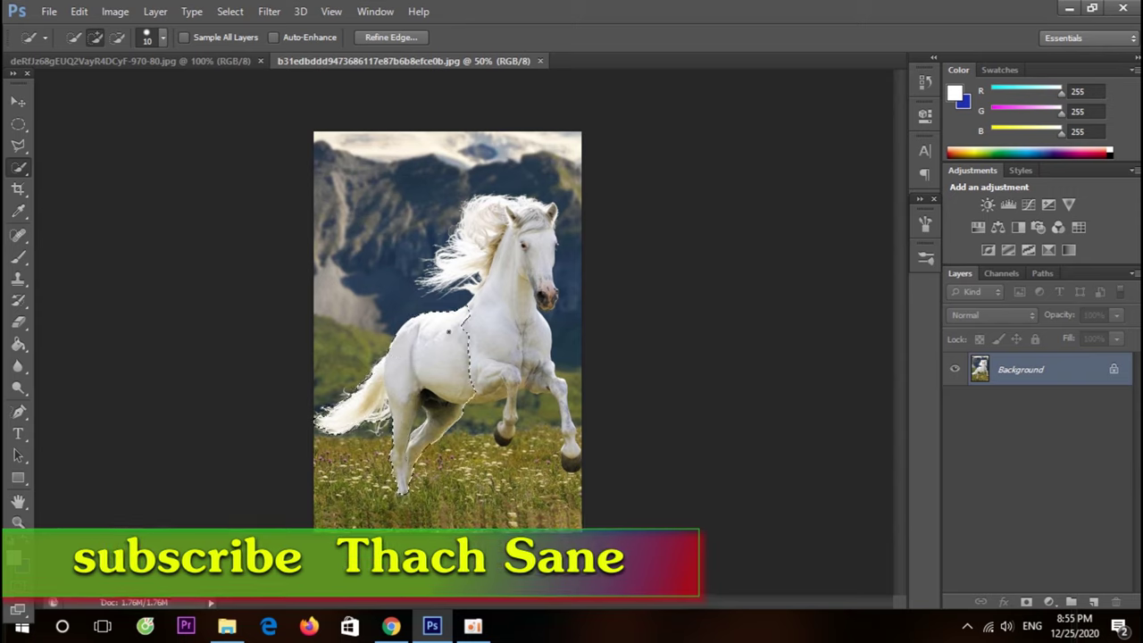
mouse_move(468, 357)
mouse_down()
mouse_move(498, 392)
mouse_move(505, 436)
mouse_up()
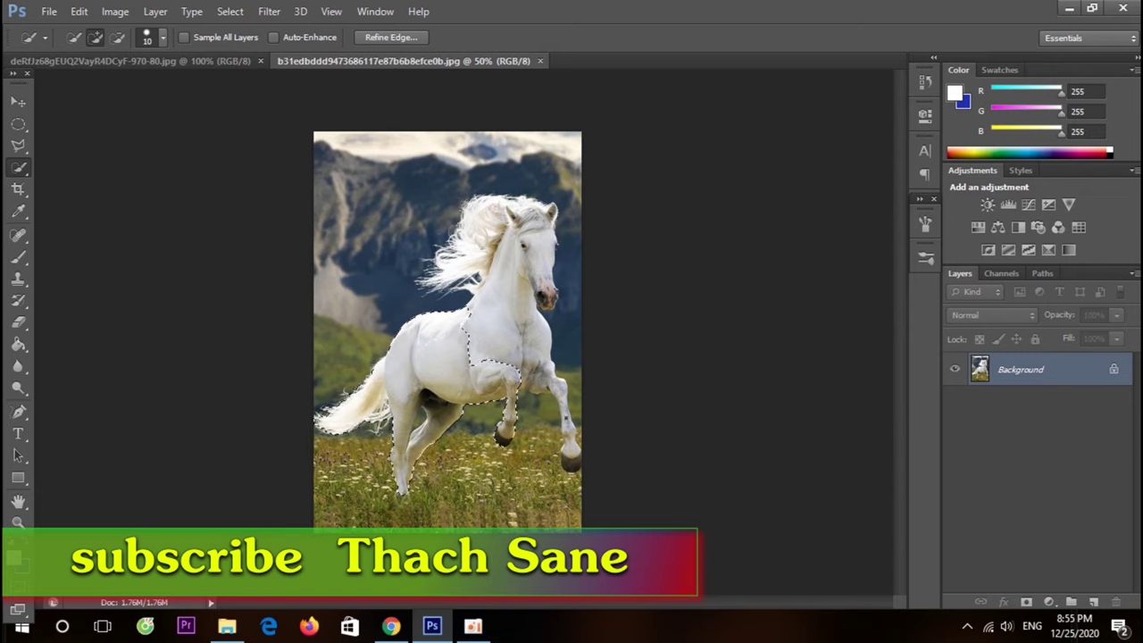
click(569, 457)
drag(568, 451, 553, 385)
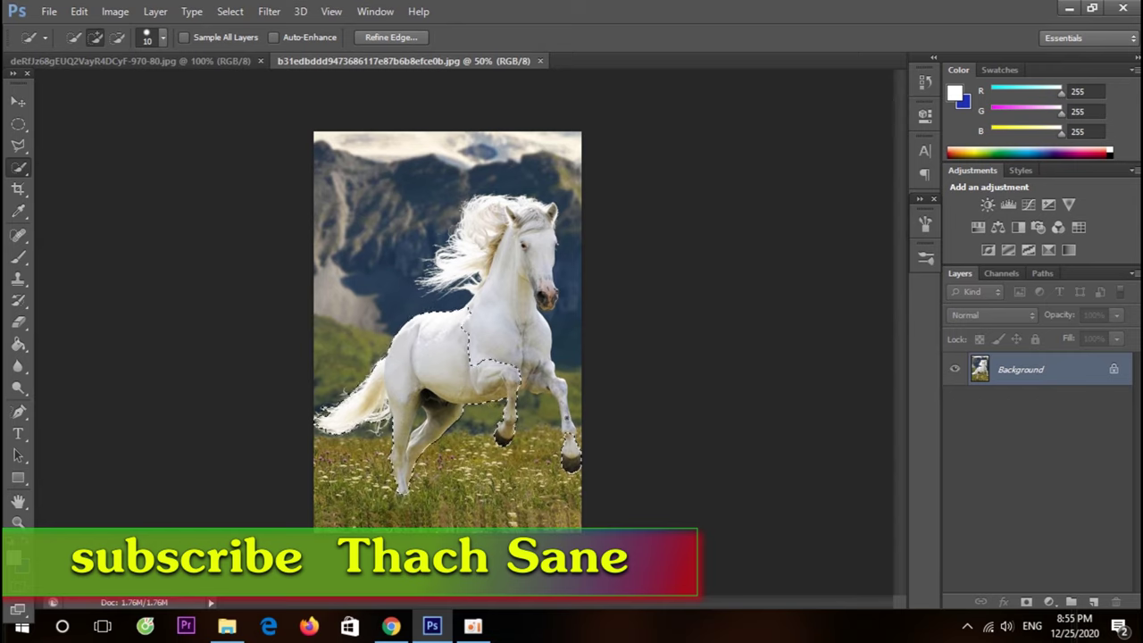
drag(540, 308, 512, 229)
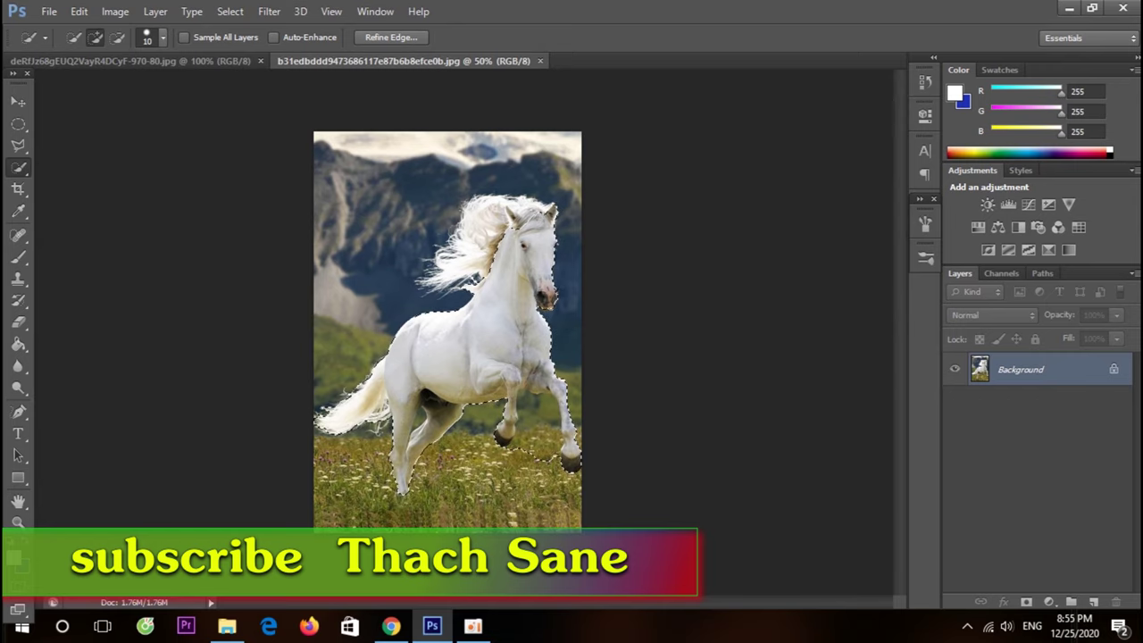
drag(485, 211, 478, 216)
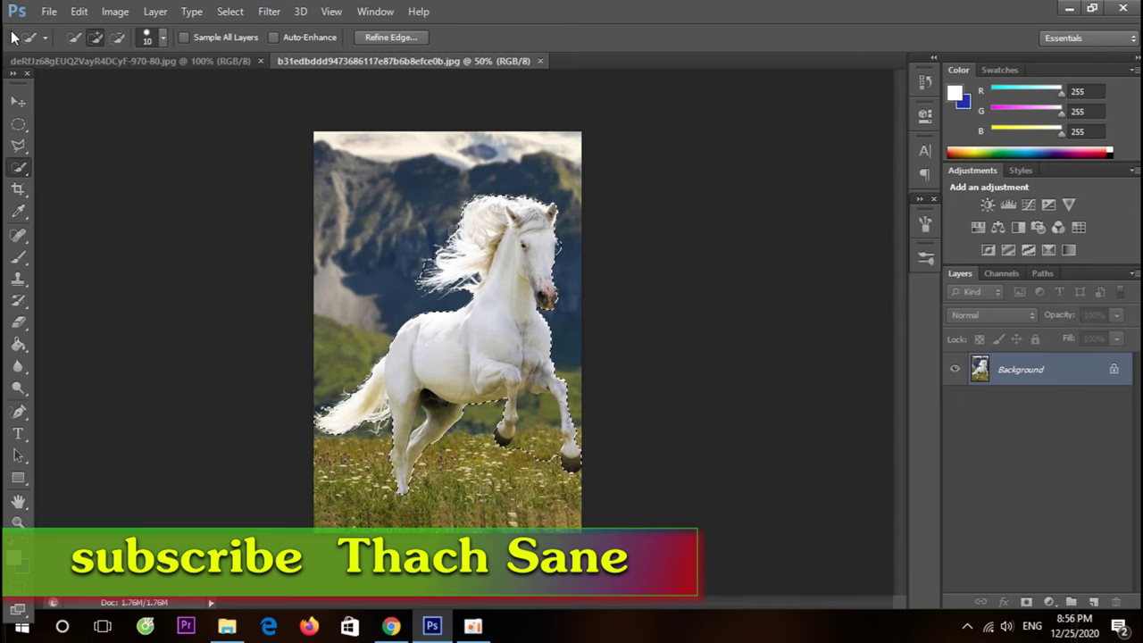
- Drag the selected horse into the laptop photo as Layer 1 and position it over the laptop
click(18, 101)
drag(477, 306, 238, 59)
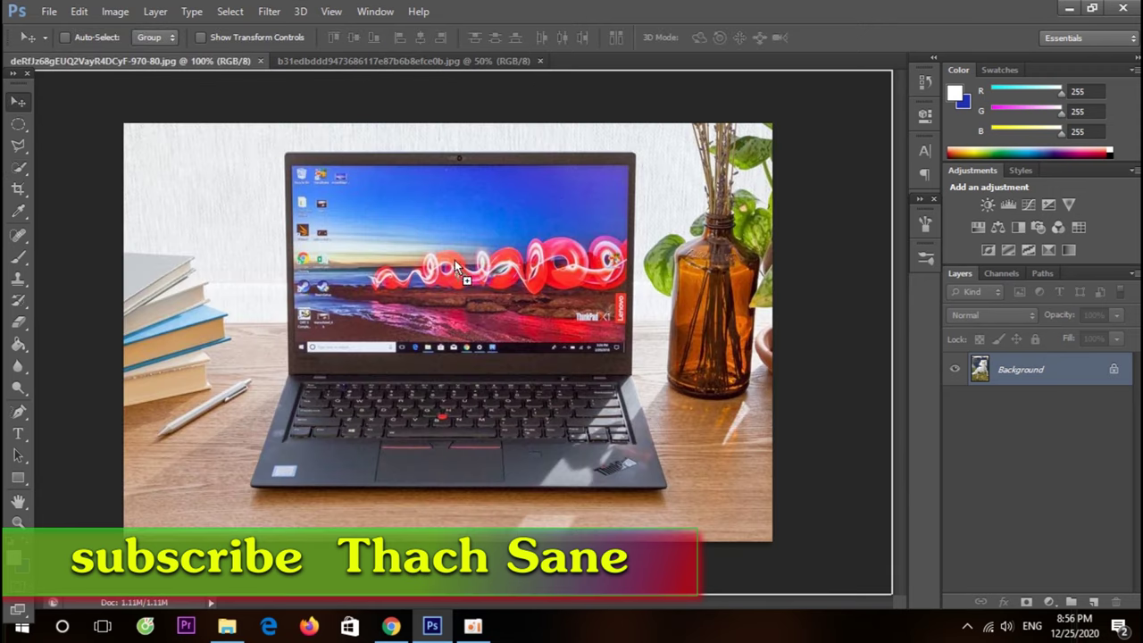
mouse_move(238, 60)
mouse_down()
mouse_move(486, 327)
mouse_move(517, 324)
mouse_up()
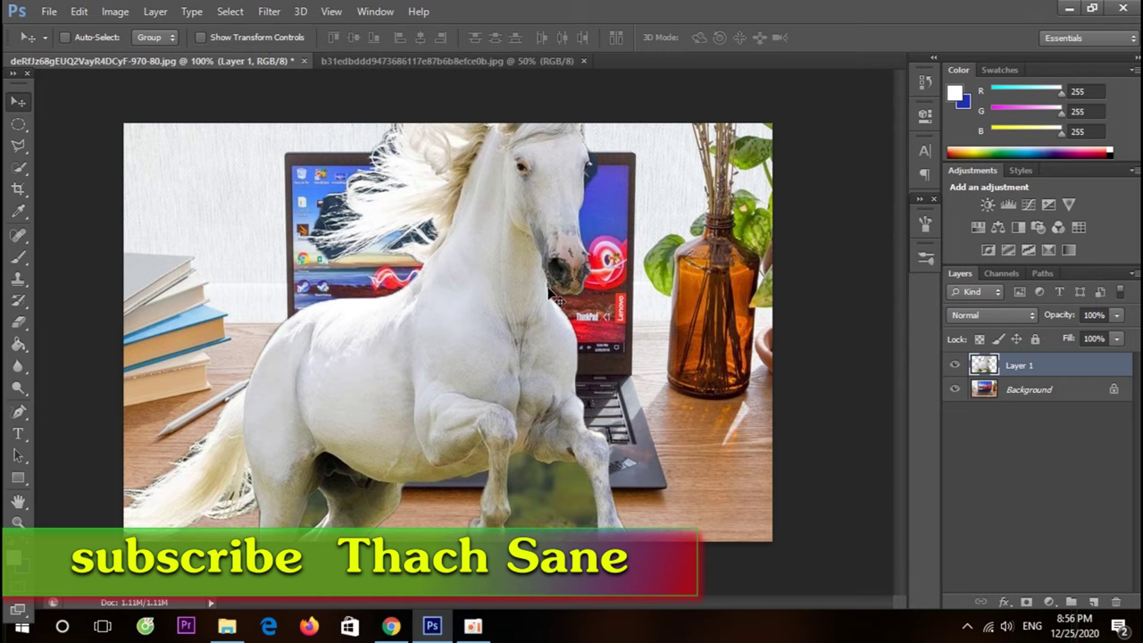
key(ctrl+minus)
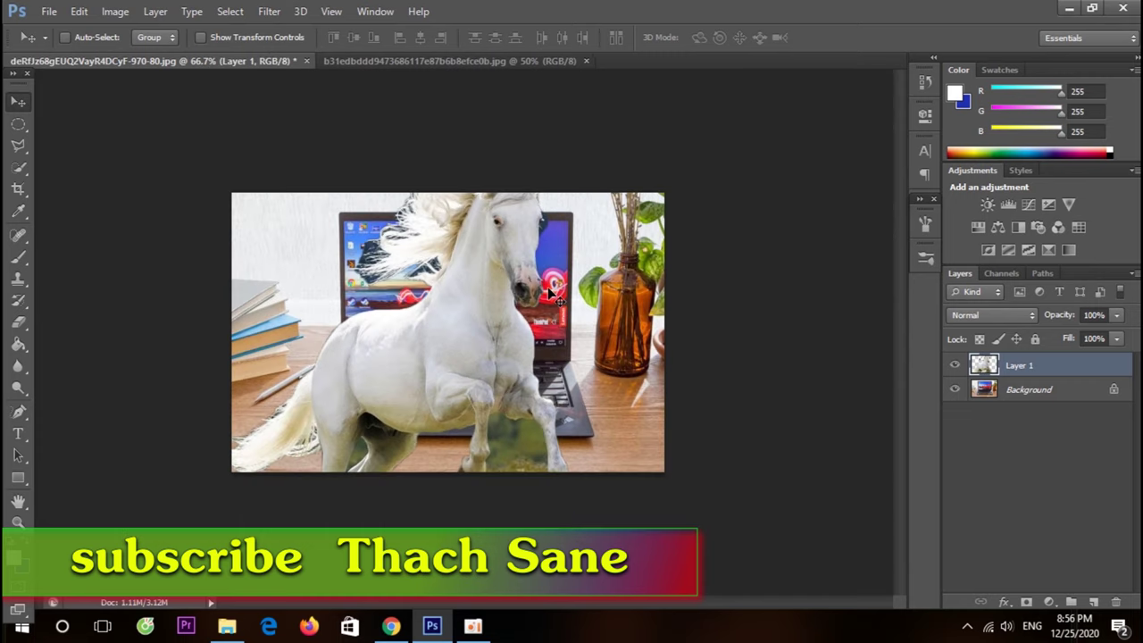
key(ctrl+plus)
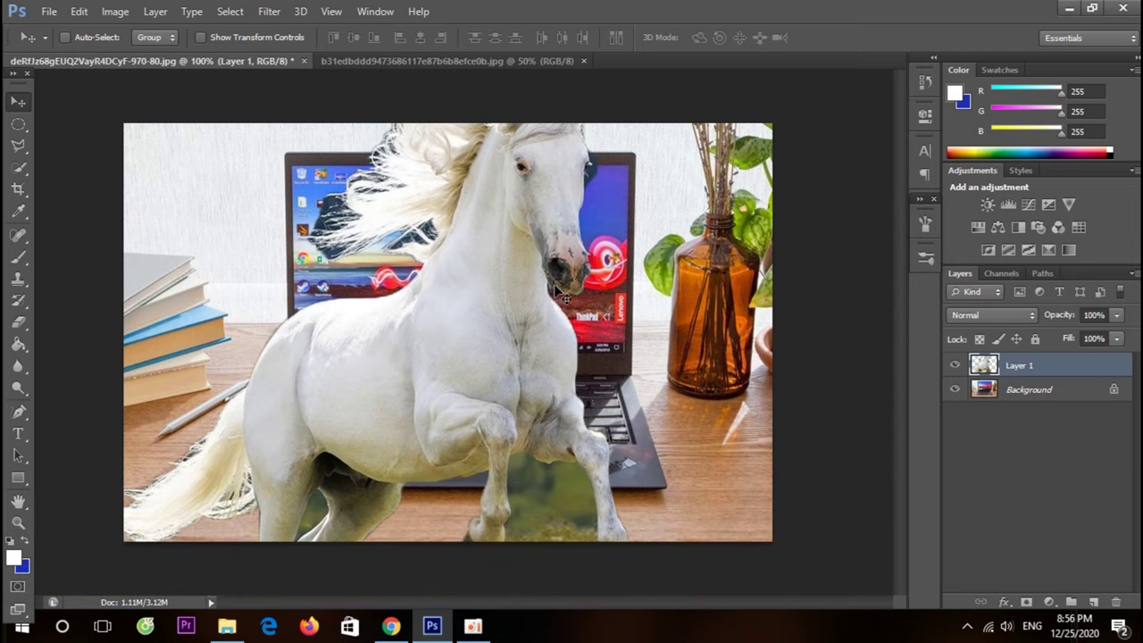
mouse_move(390, 328)
mouse_down()
mouse_move(457, 352)
mouse_move(403, 240)
mouse_up()
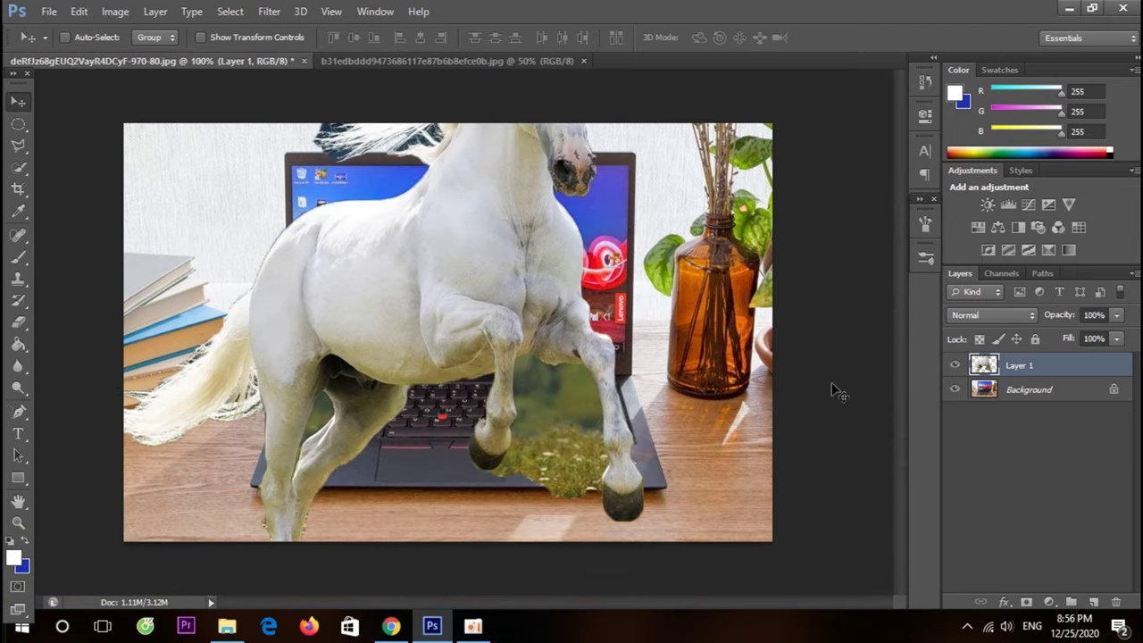
mouse_move(276, 323)
mouse_down()
mouse_move(277, 308)
mouse_move(473, 347)
mouse_up()
key(ctrl+t)
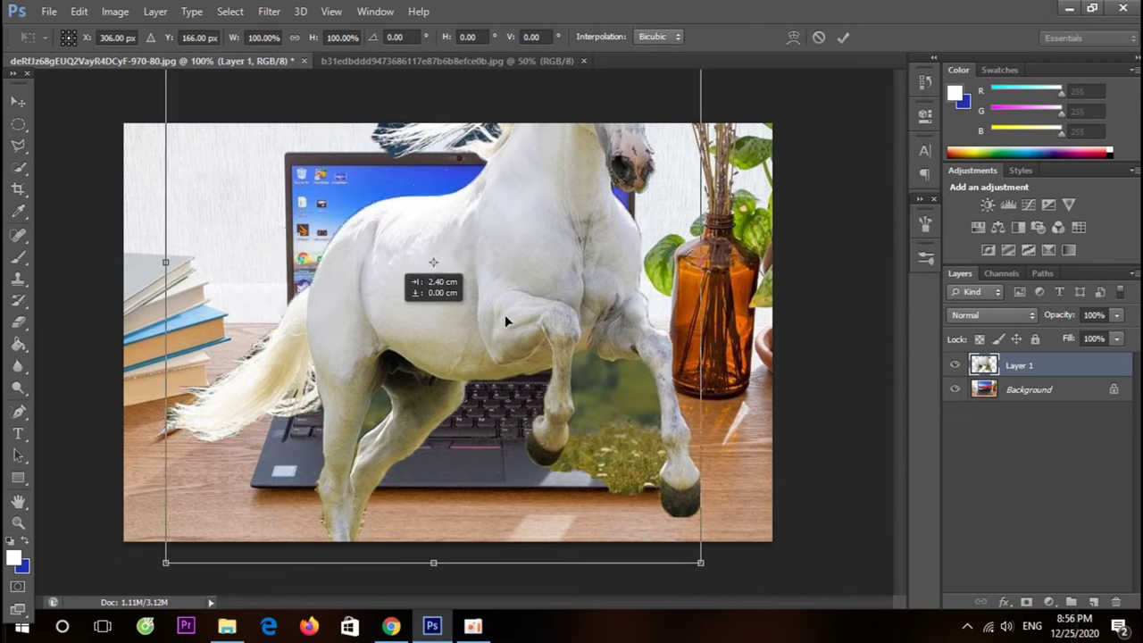
- Scale the horse to about half size, flip it horizontally and tilt it -6.43° over the screen
mouse_move(574, 509)
mouse_down()
mouse_move(562, 463)
mouse_move(529, 426)
mouse_up()
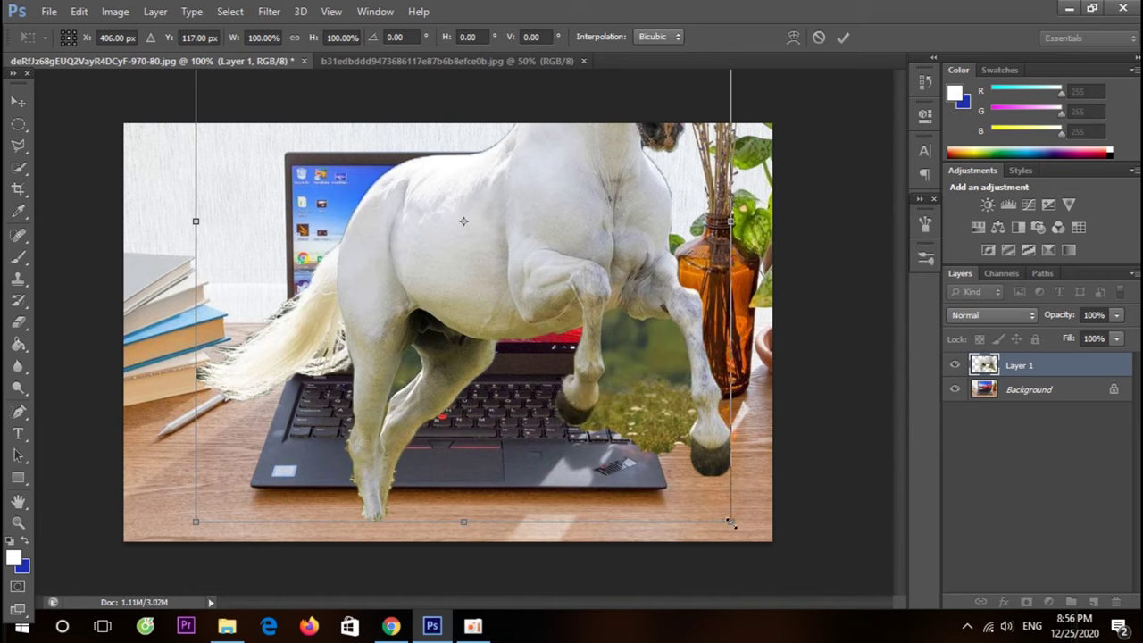
drag(730, 522, 632, 467)
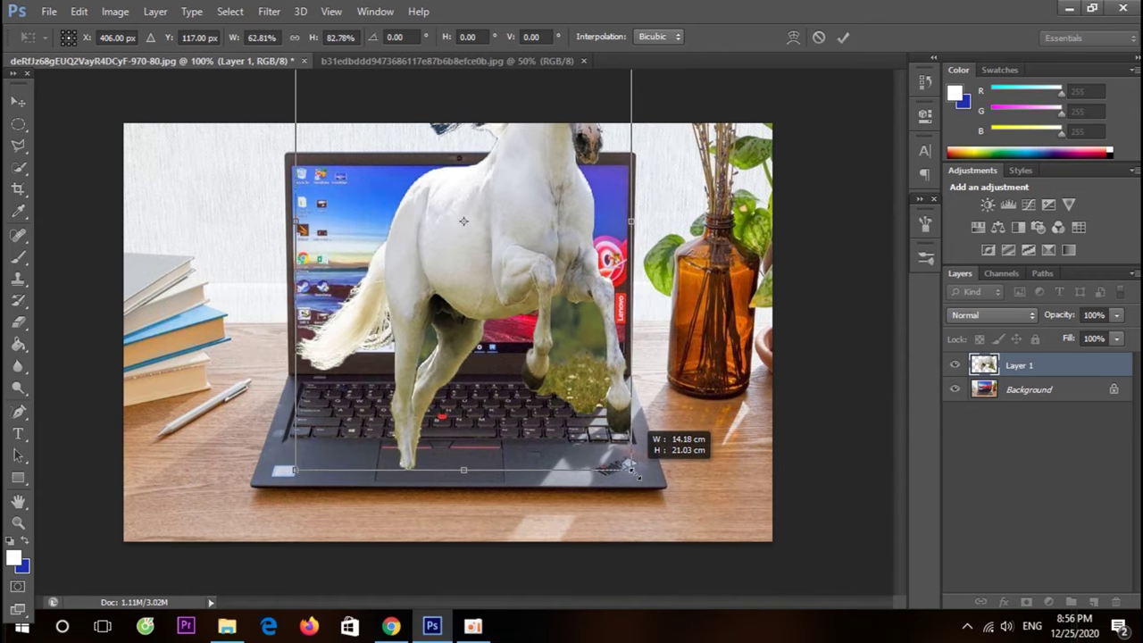
drag(632, 468, 604, 351)
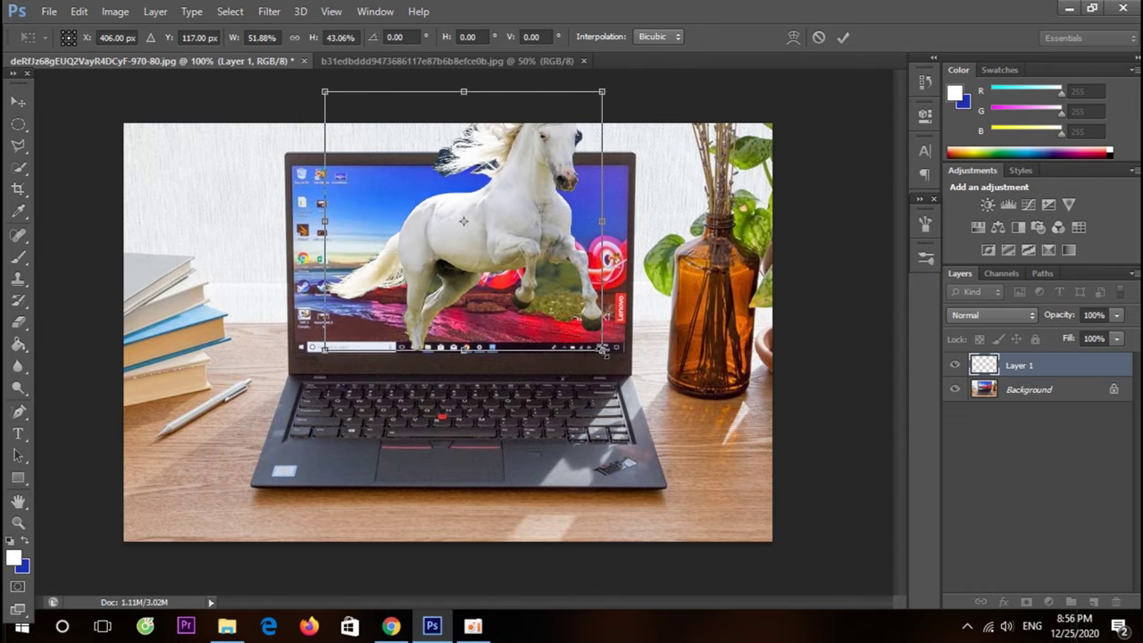
drag(604, 219, 135, 217)
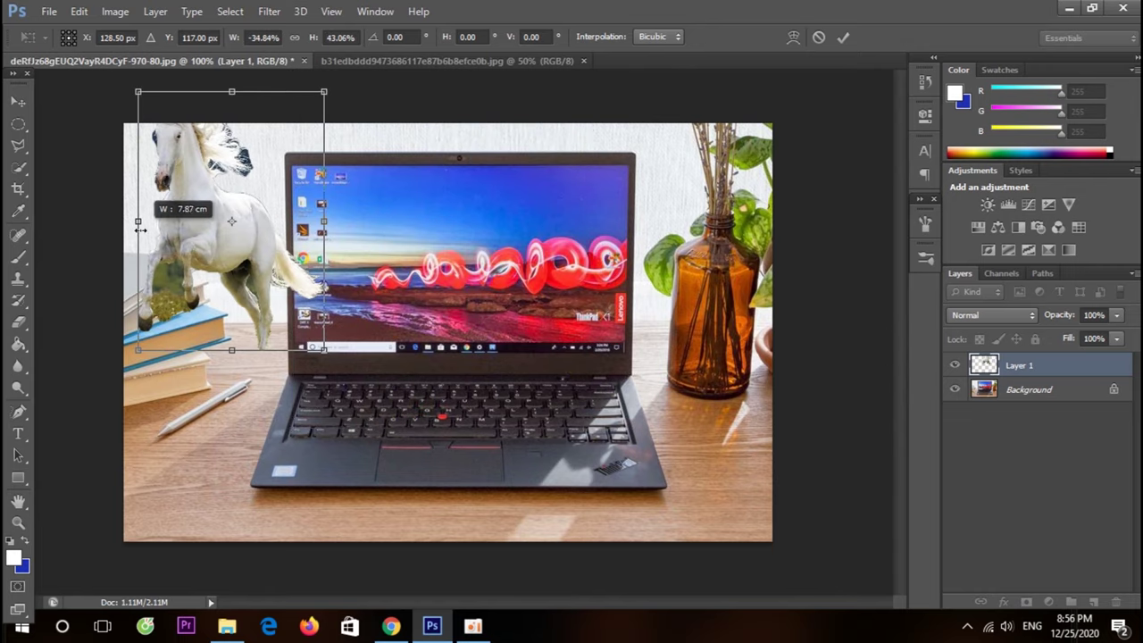
drag(230, 237, 473, 291)
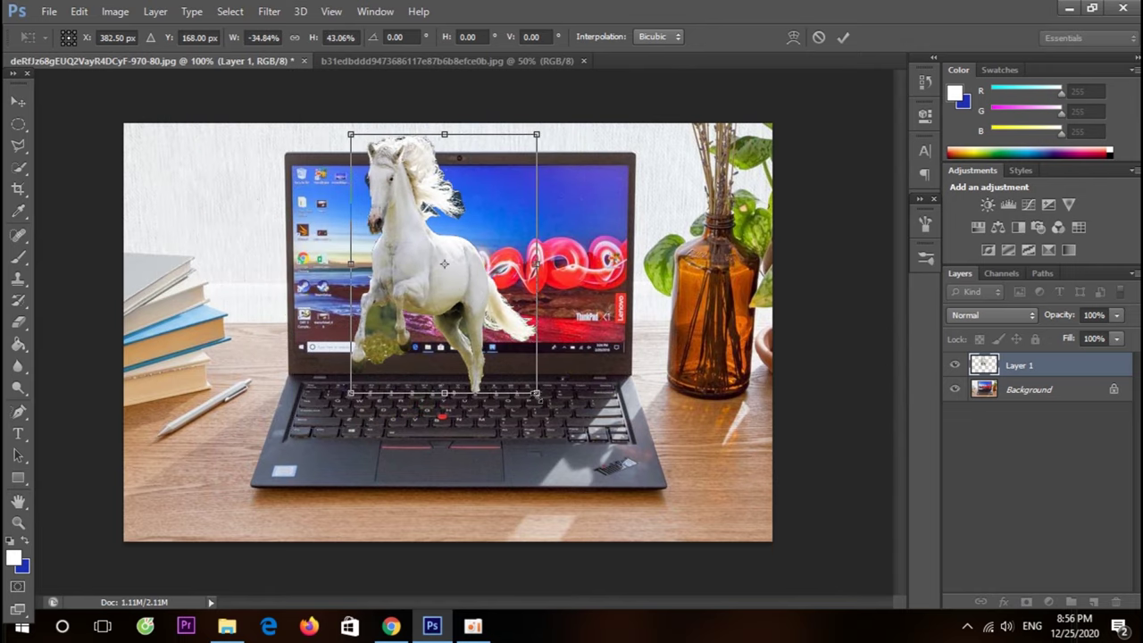
drag(536, 393, 616, 417)
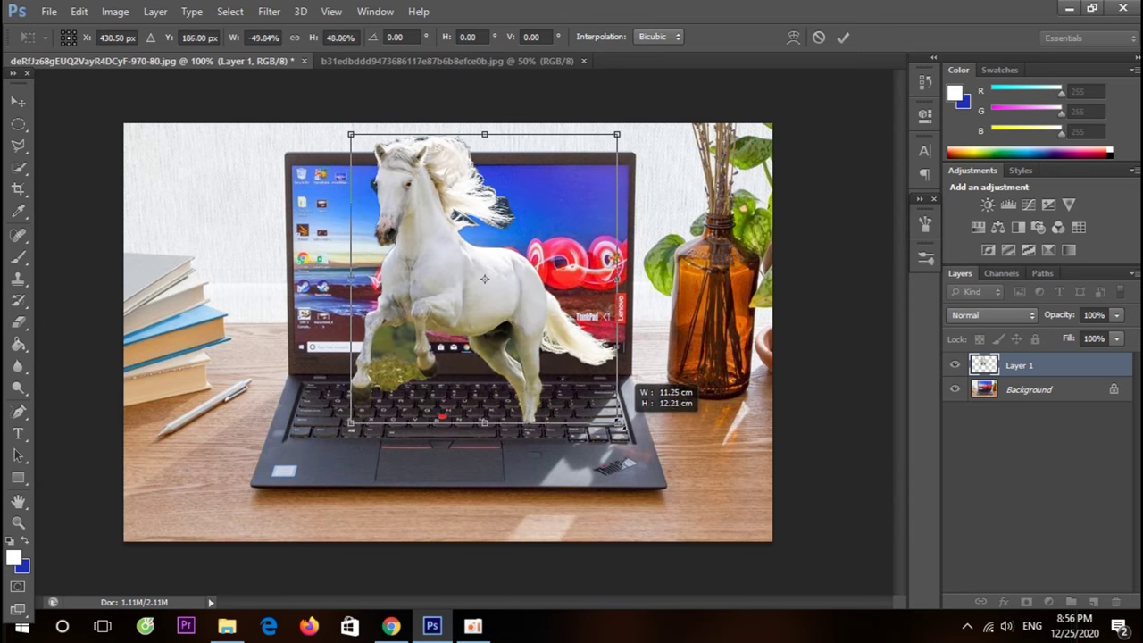
drag(624, 126, 603, 104)
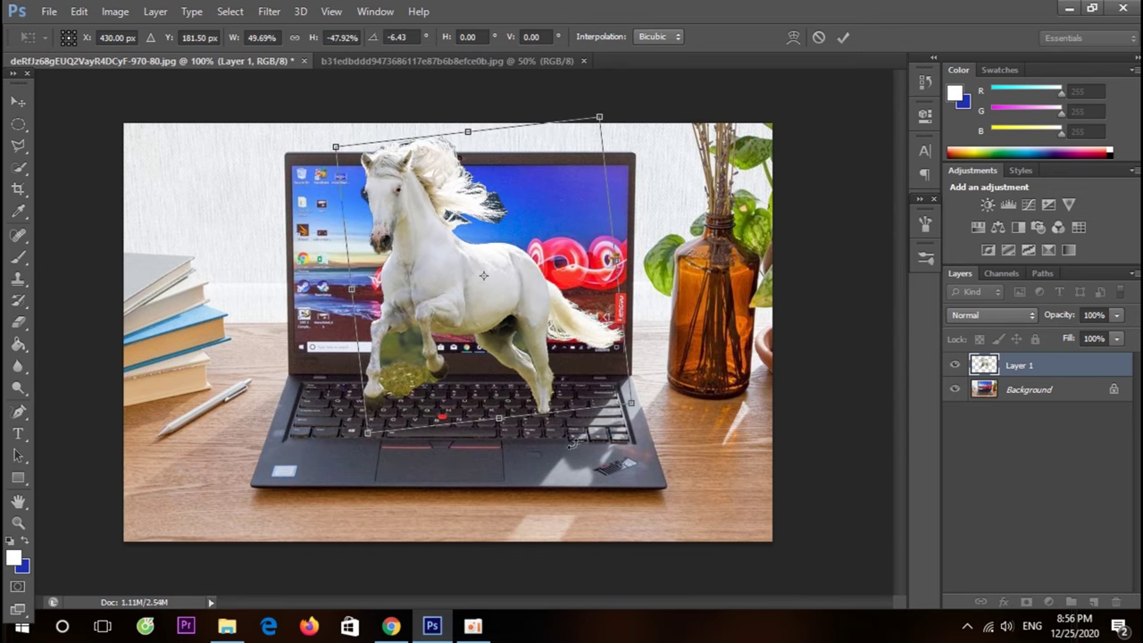
- Rotate the horse nearer upright and narrow it to about a third of its width
drag(677, 404, 668, 418)
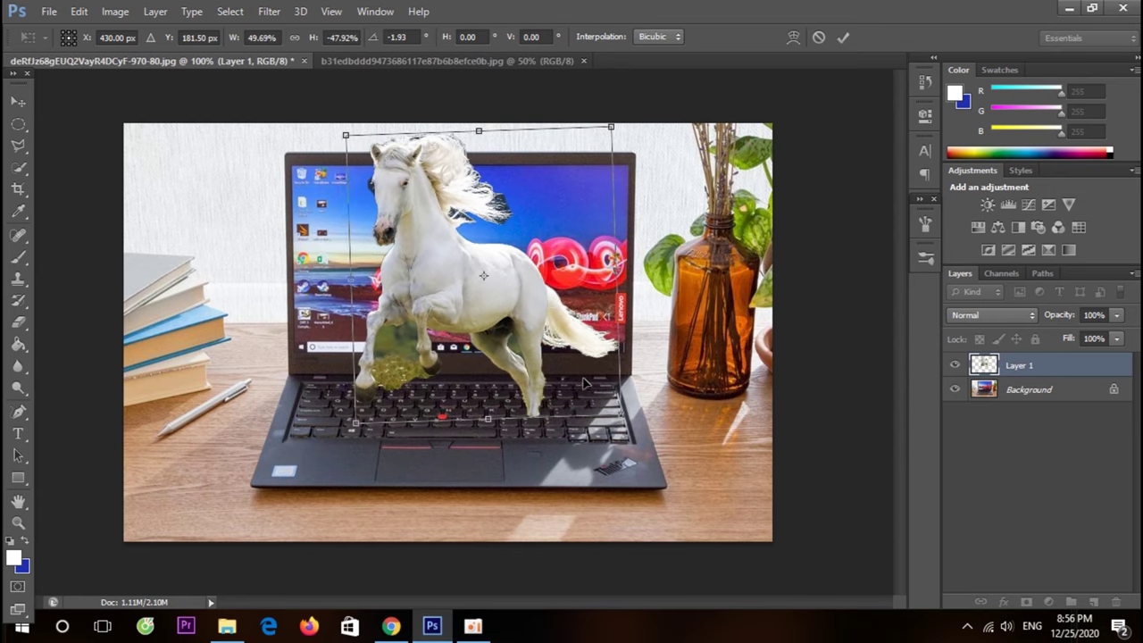
drag(525, 344, 537, 363)
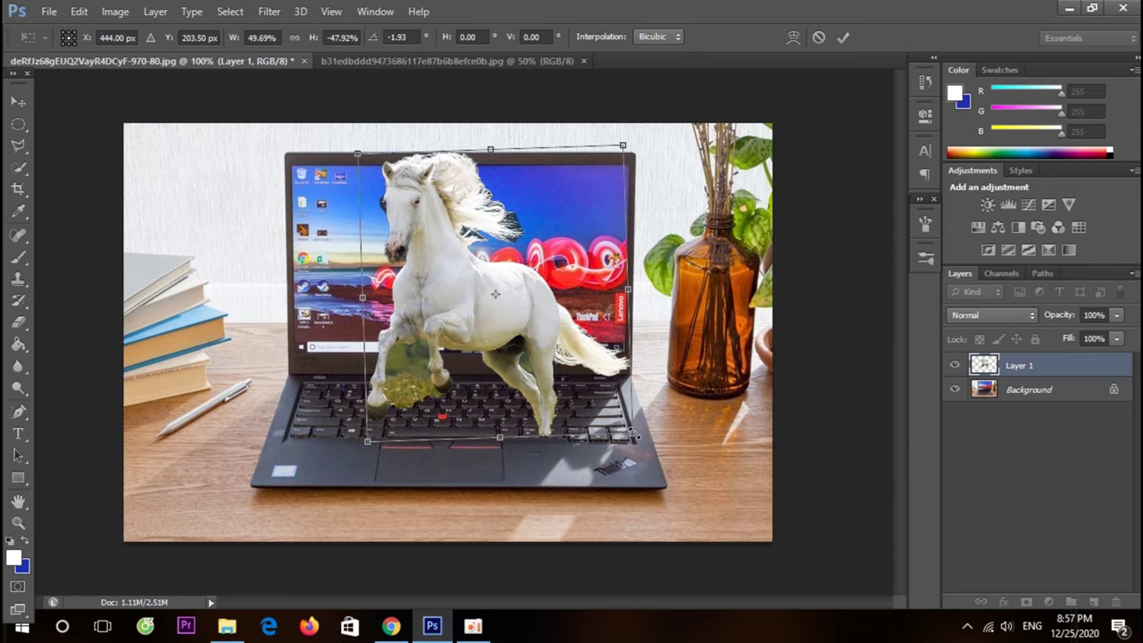
drag(636, 434, 590, 391)
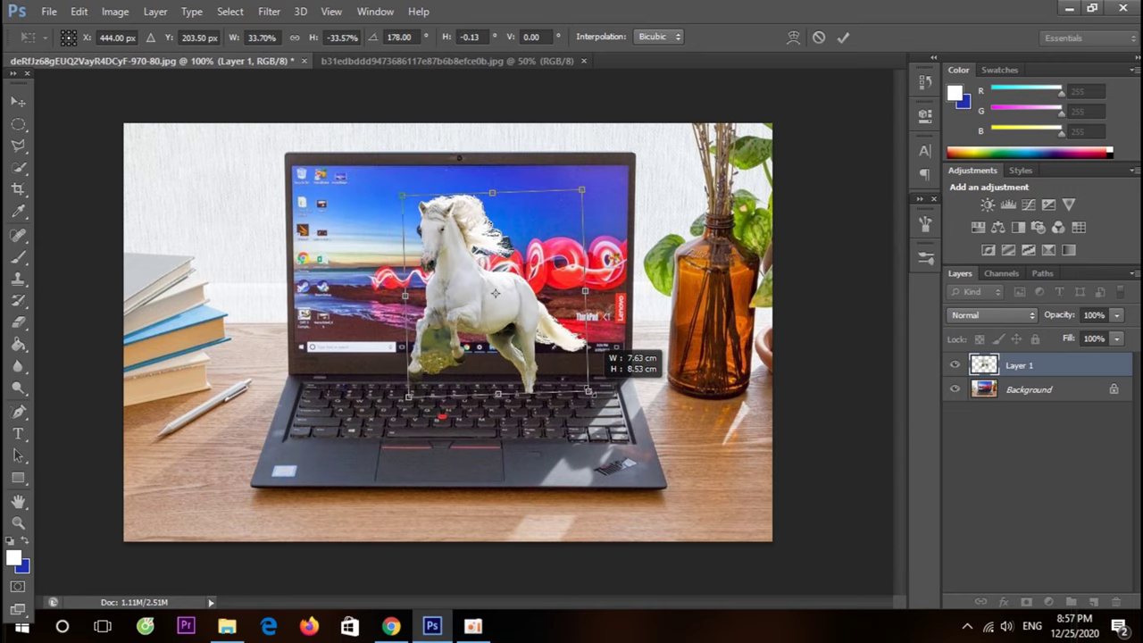
drag(590, 392, 591, 393)
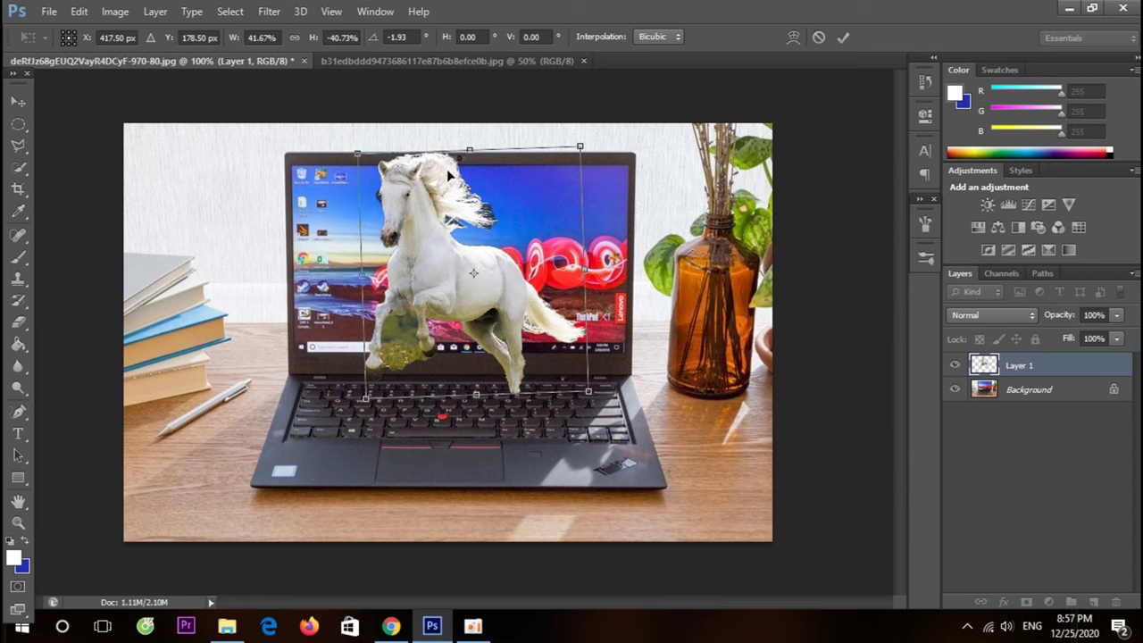
drag(471, 147, 474, 174)
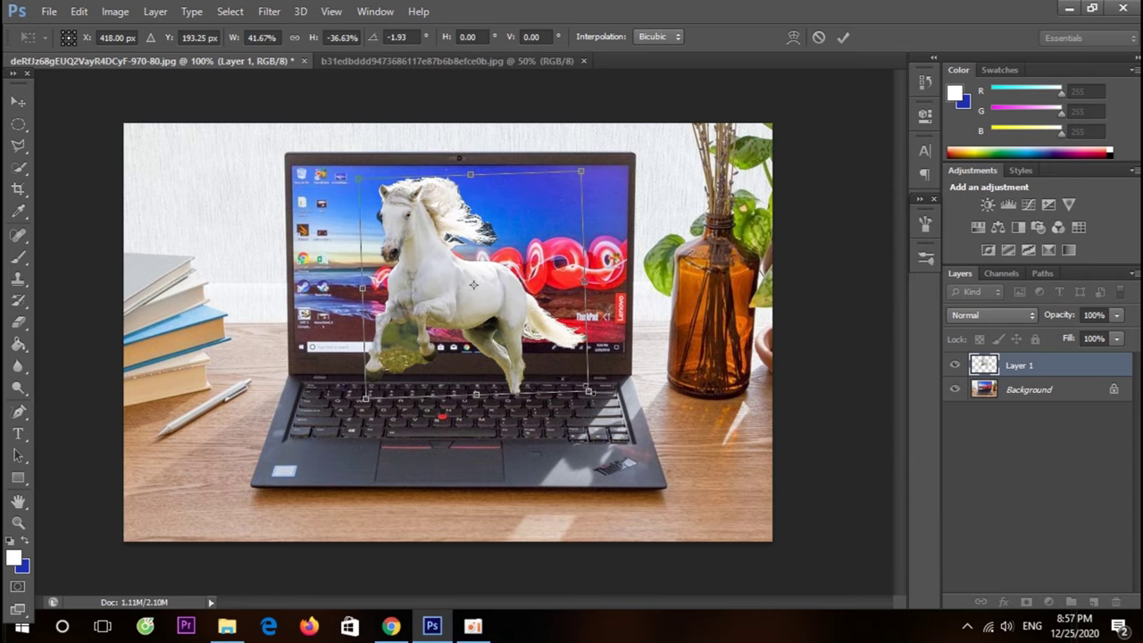
drag(588, 390, 563, 391)
drag(510, 346, 538, 333)
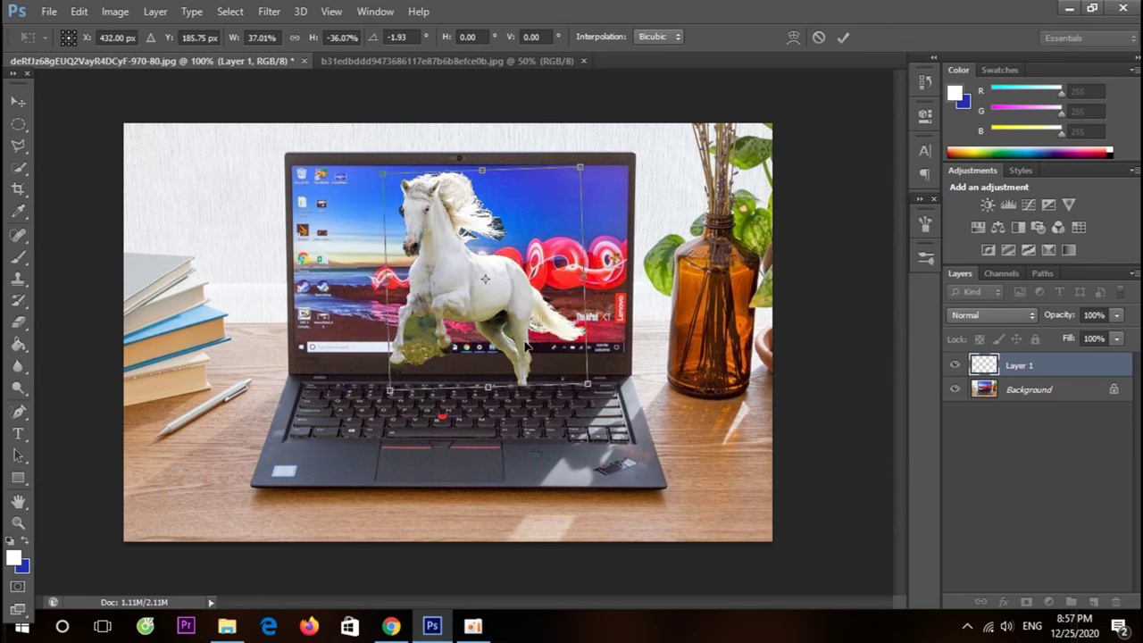
- Stretch the horse down over the keyboard and fine-tune its height and counterclockwise tilt
drag(486, 388, 505, 426)
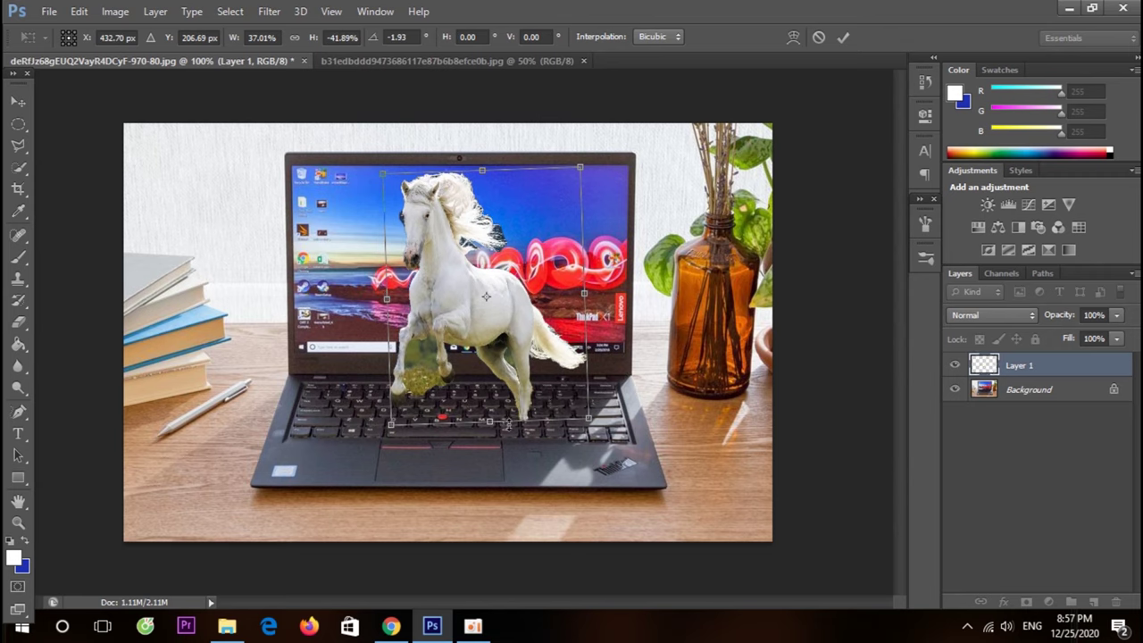
drag(601, 135, 580, 122)
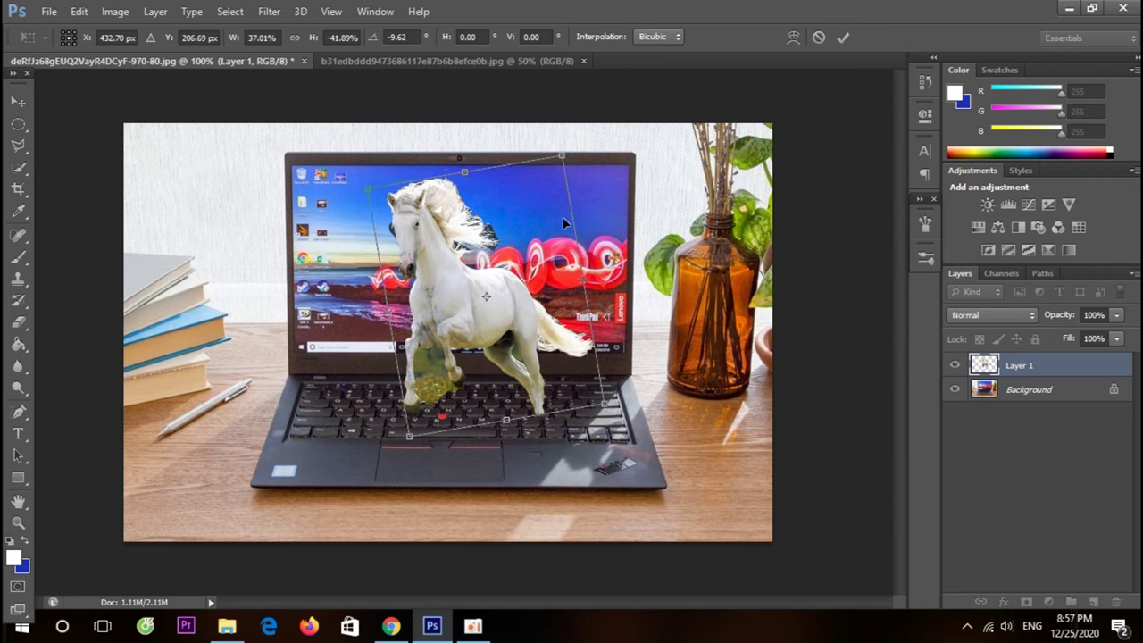
drag(532, 356, 533, 344)
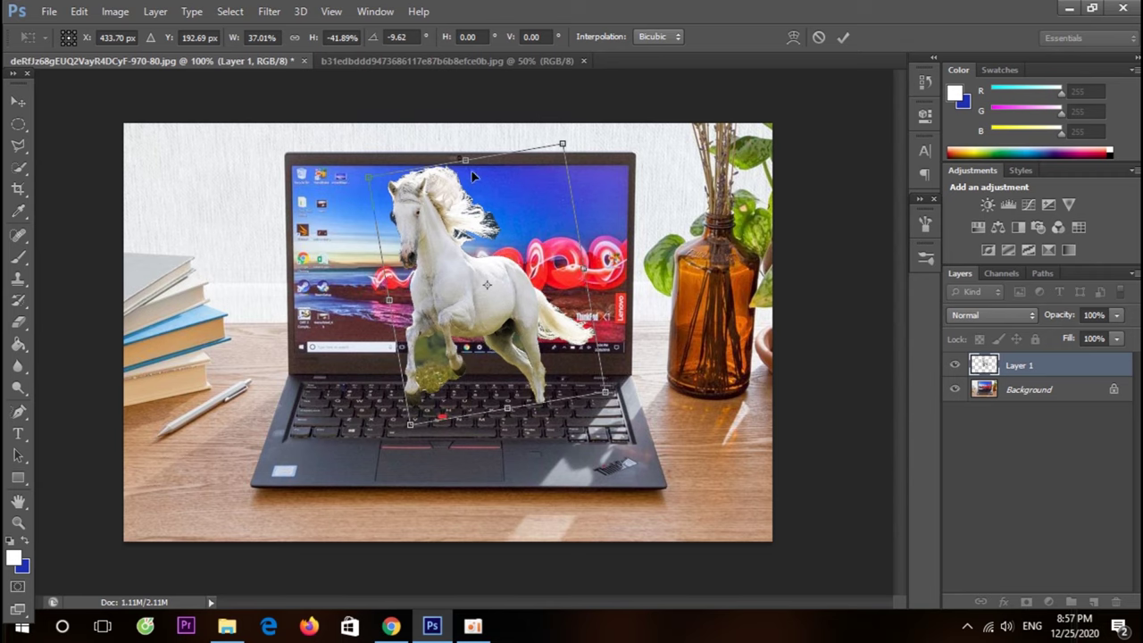
drag(464, 160, 476, 175)
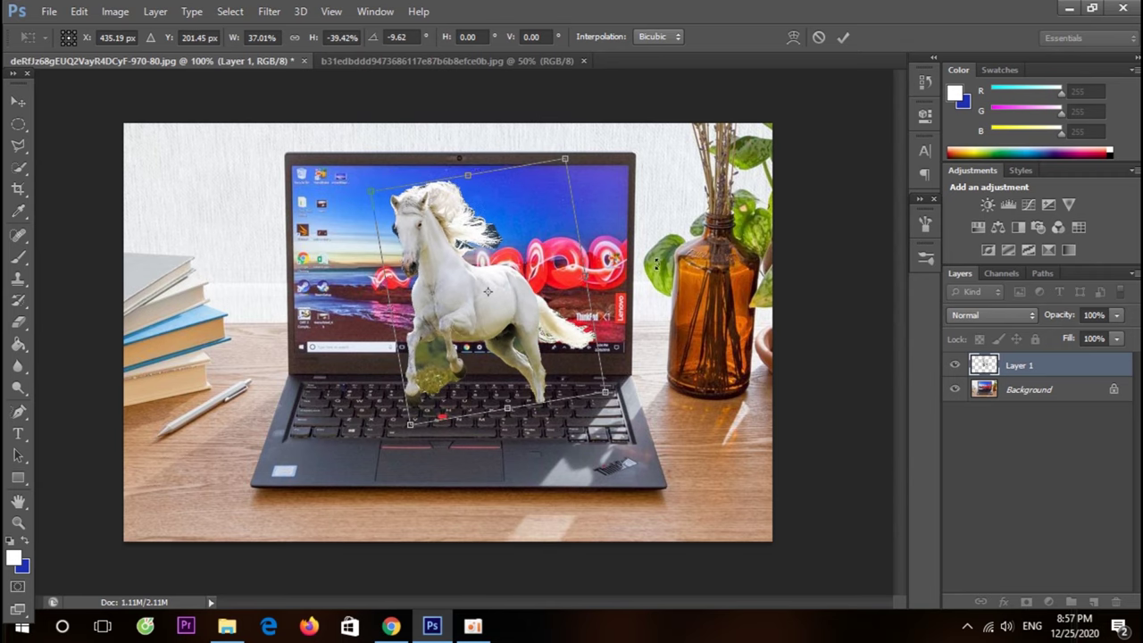
drag(542, 347, 543, 337)
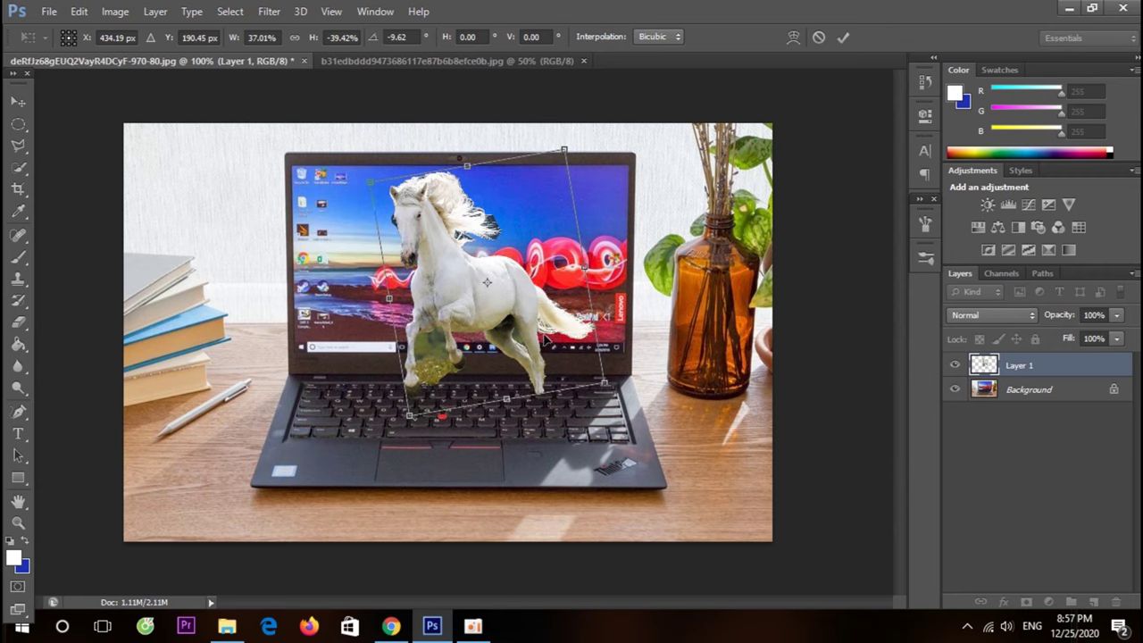
drag(598, 138, 597, 187)
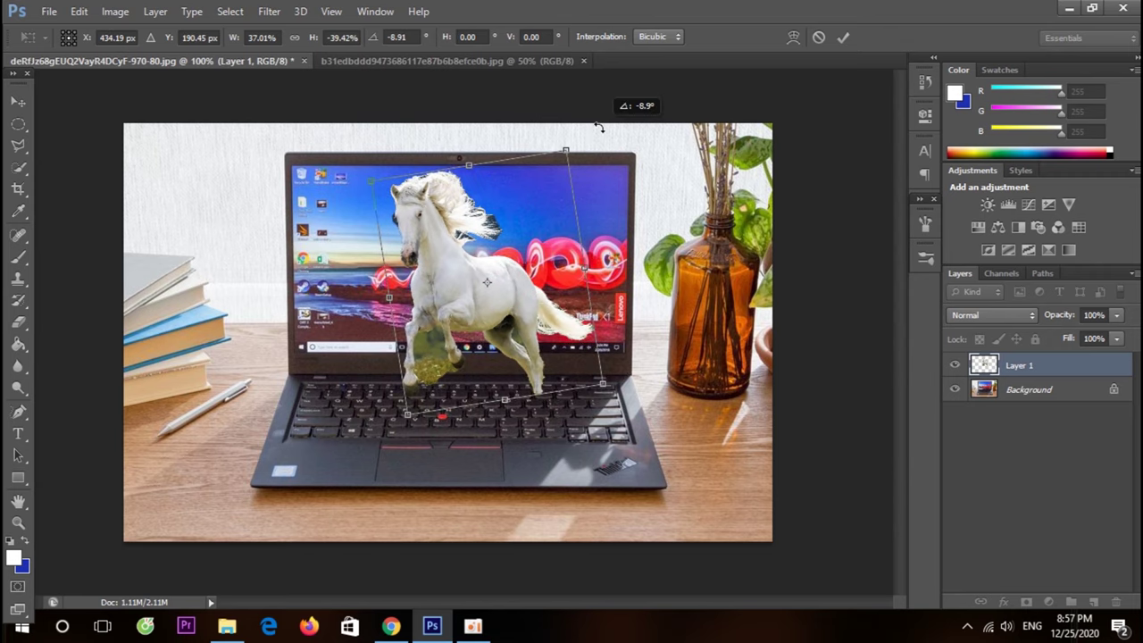
- Apply the transform at about -8.91°, fill Layer 1 solid blue, then undo the fill
click(18, 101)
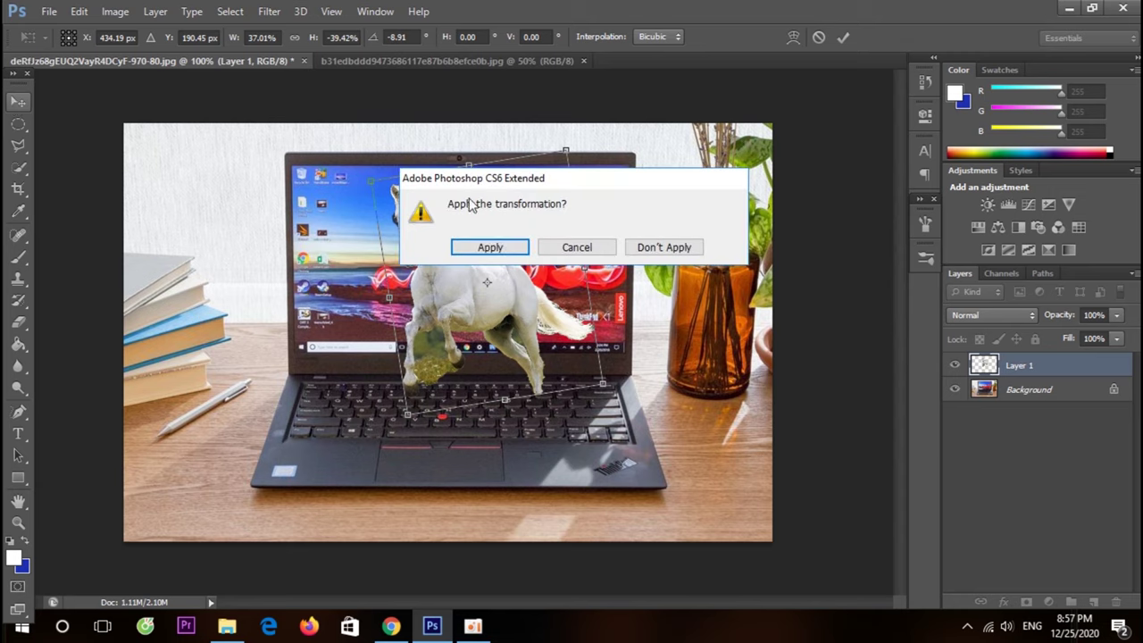
click(489, 247)
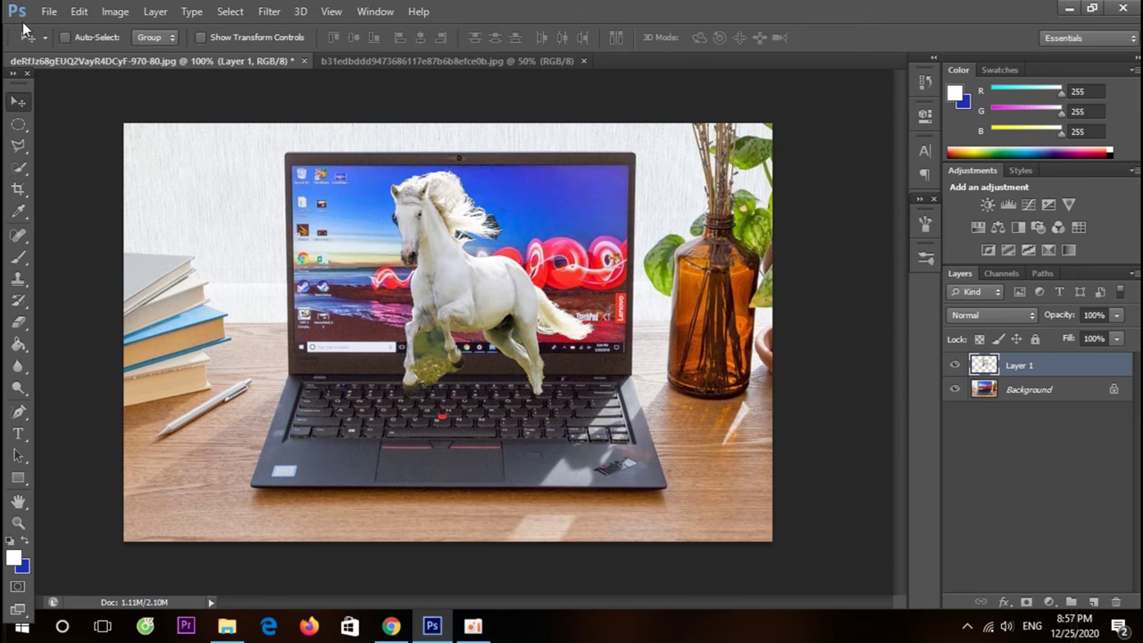
key(ctrl+BackSpace)
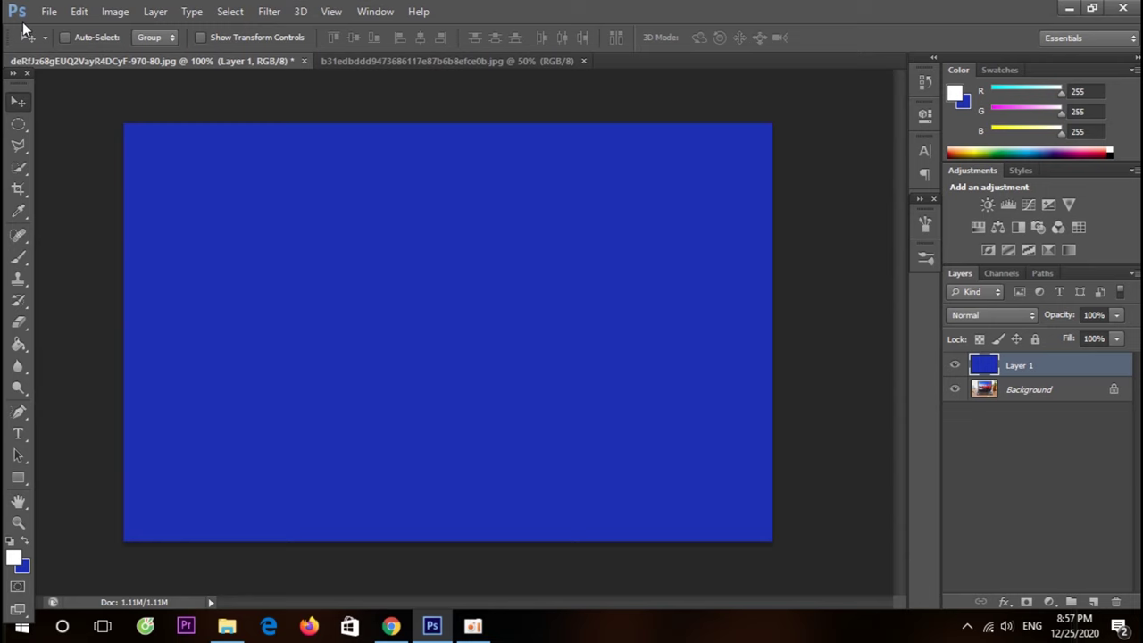
key(ctrl+z)
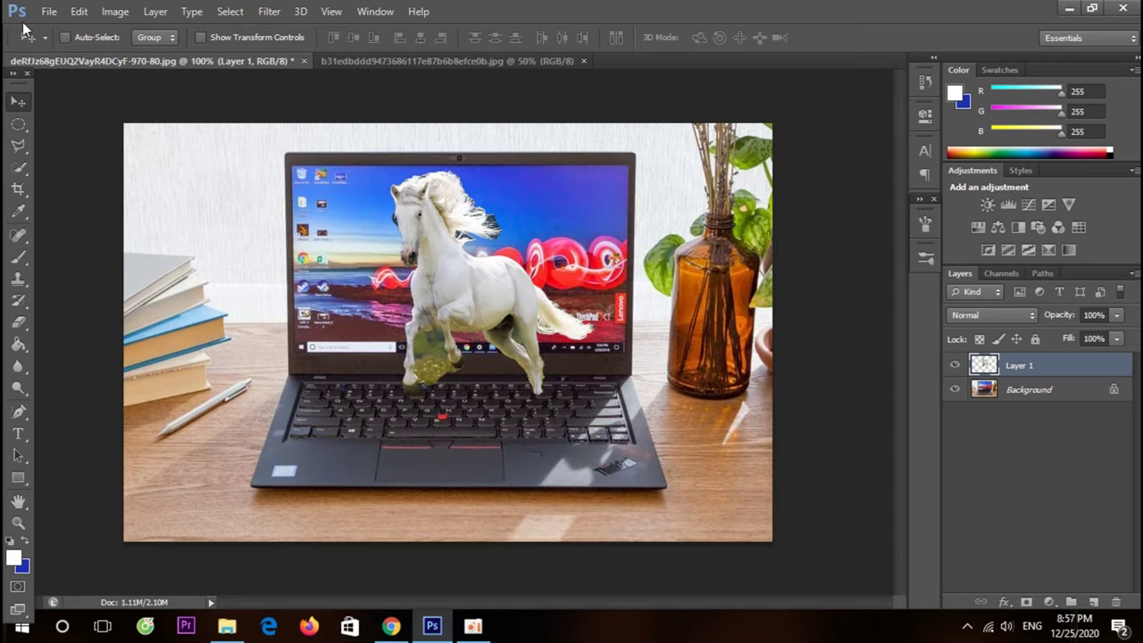
- Zoom in on the horse and attach a blank white layer mask to Layer 1
key(ctrl+plus)
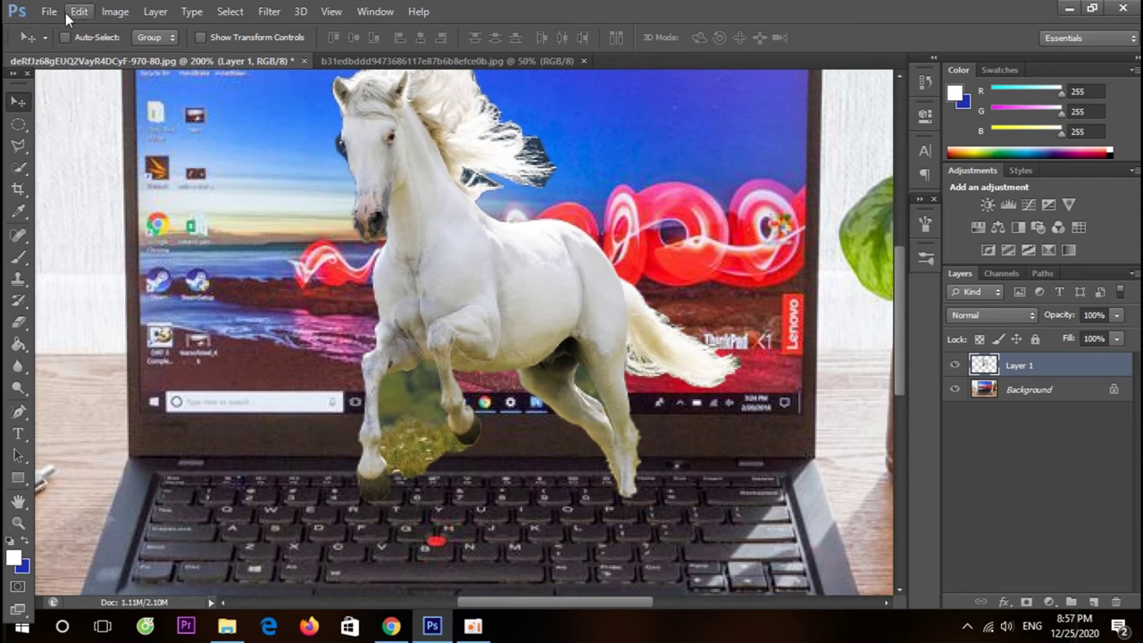
scroll(578, 207, up, 3)
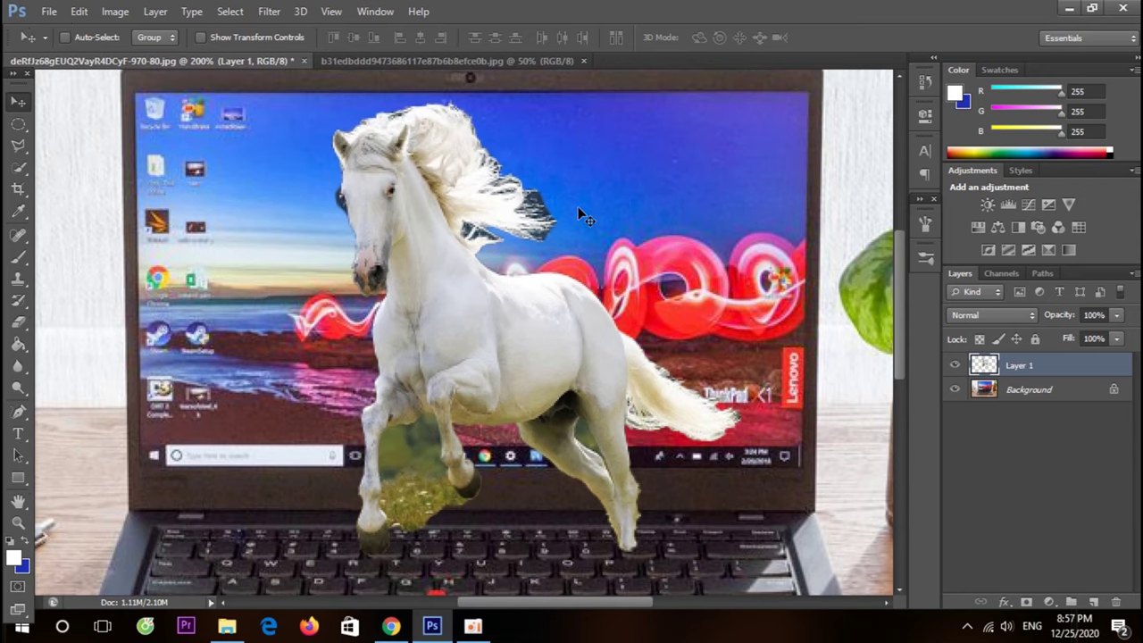
scroll(577, 206, down, 1)
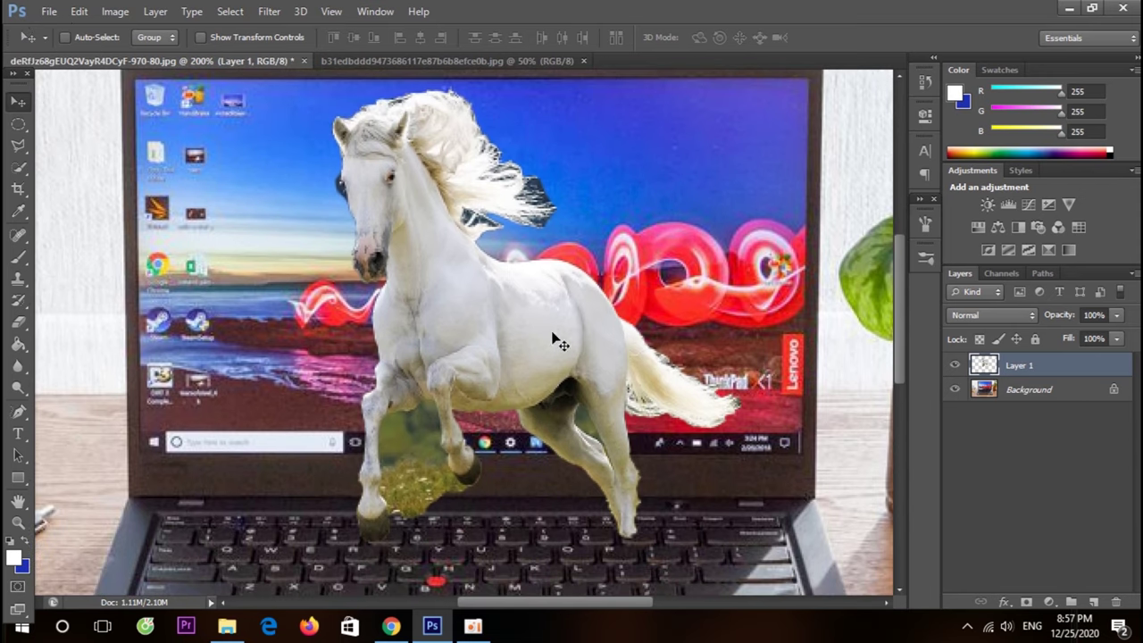
click(1026, 604)
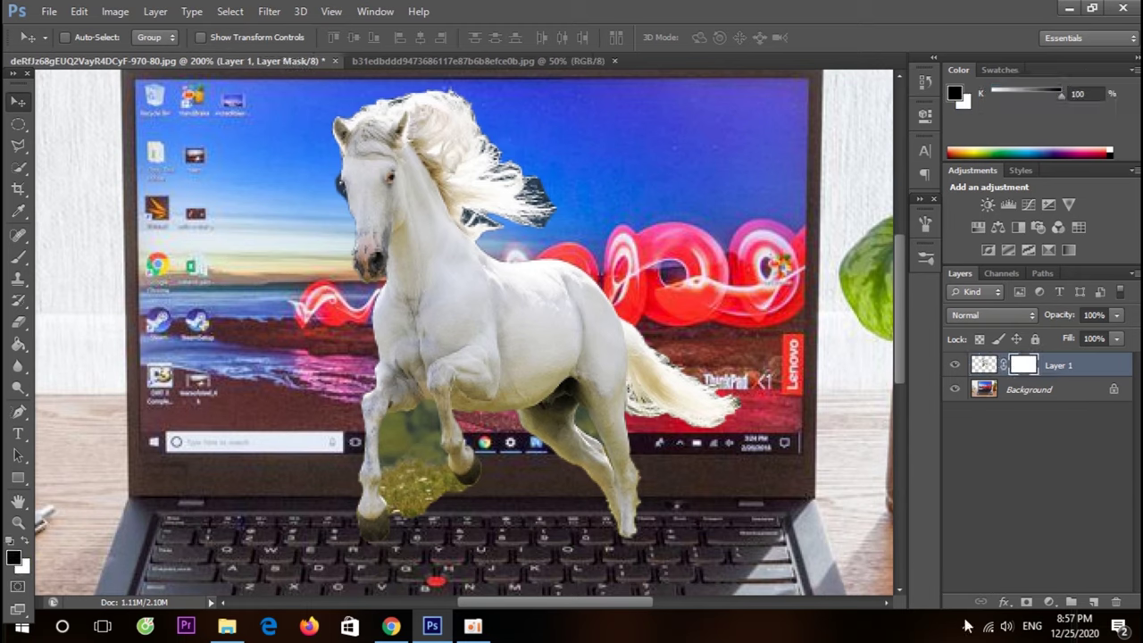
- Brush black on the mask to hide the grass patch and ghost-leg pixels over the taskbar
click(22, 259)
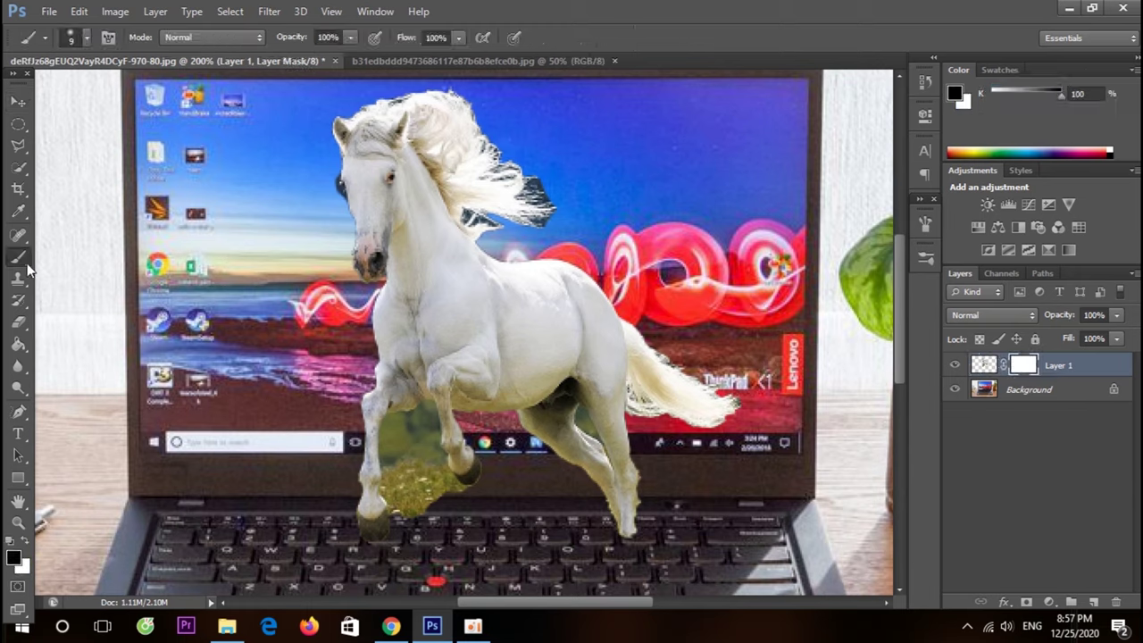
drag(390, 454, 403, 518)
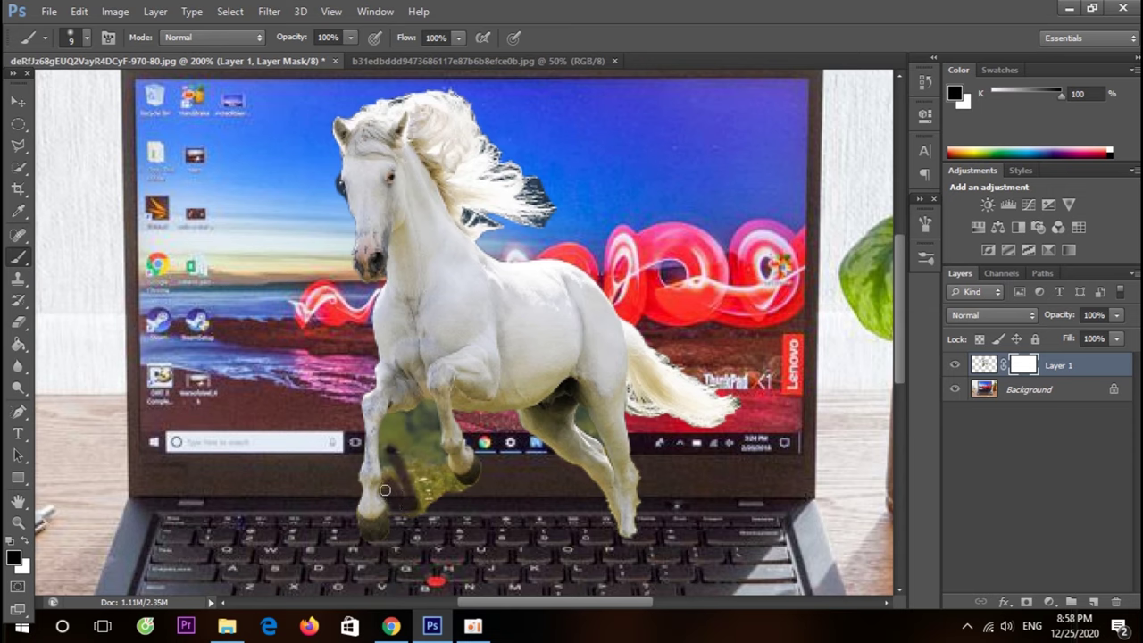
drag(398, 507, 391, 468)
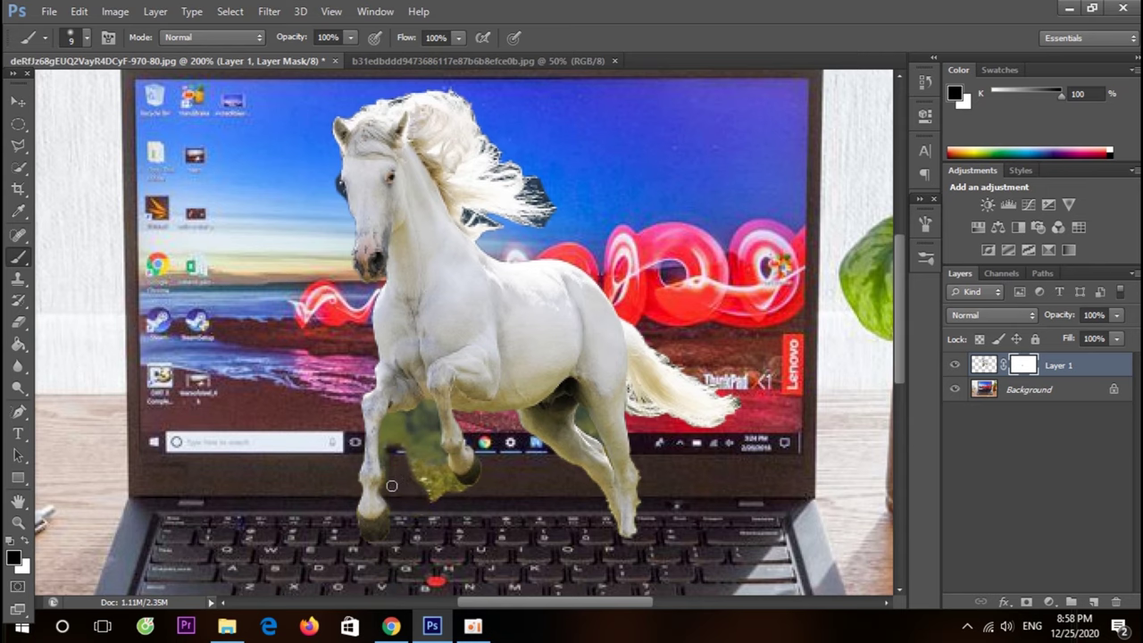
drag(386, 446, 387, 429)
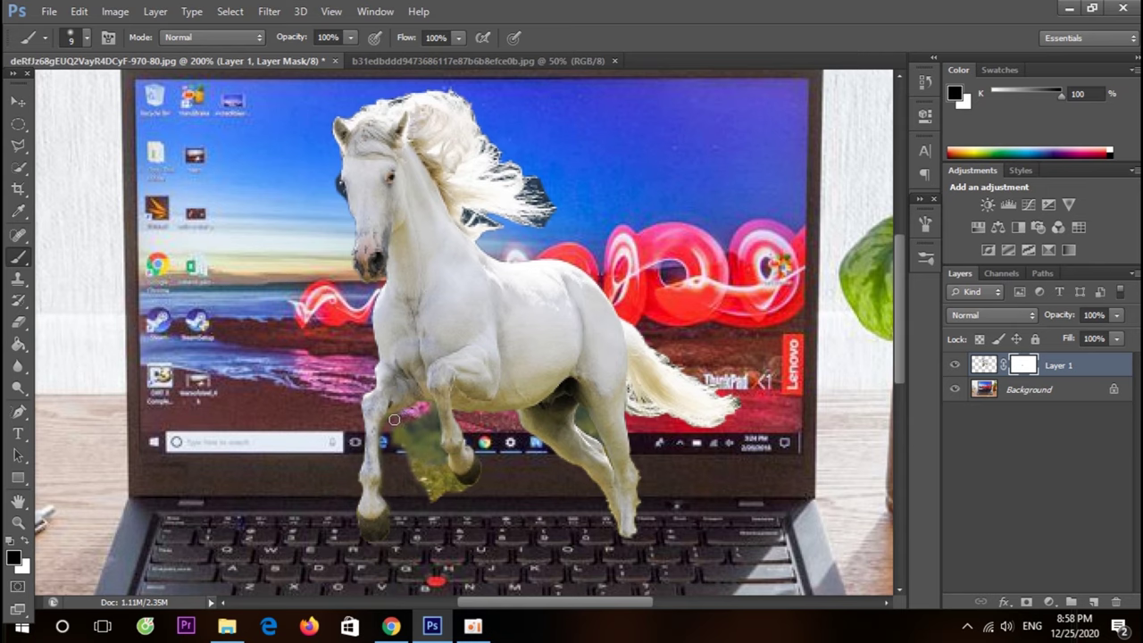
drag(393, 425, 442, 494)
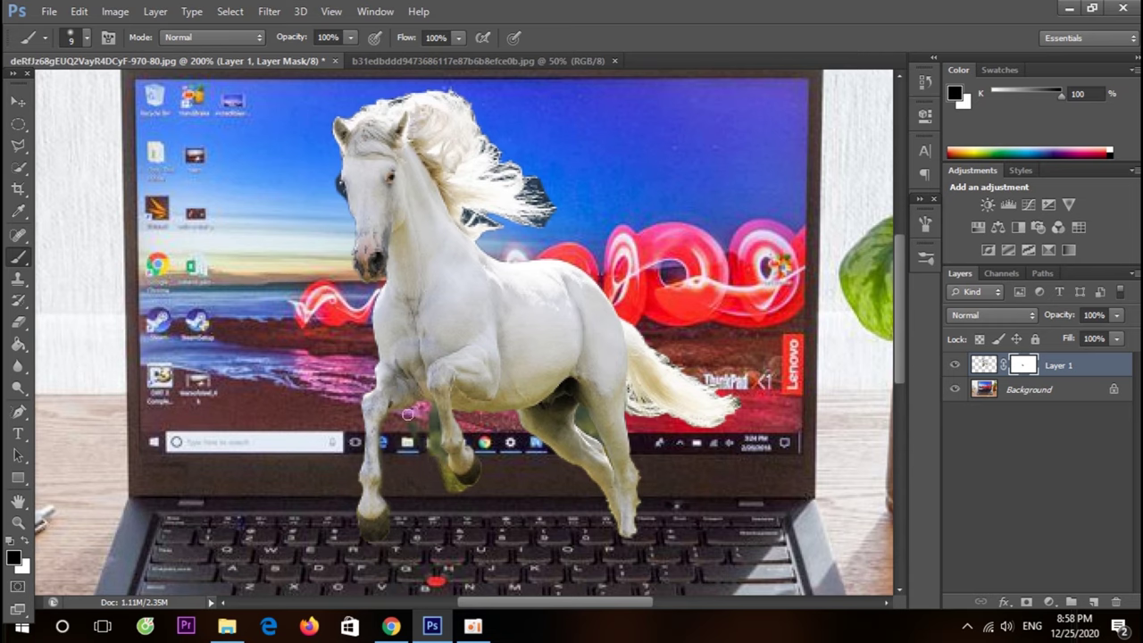
drag(431, 413, 458, 492)
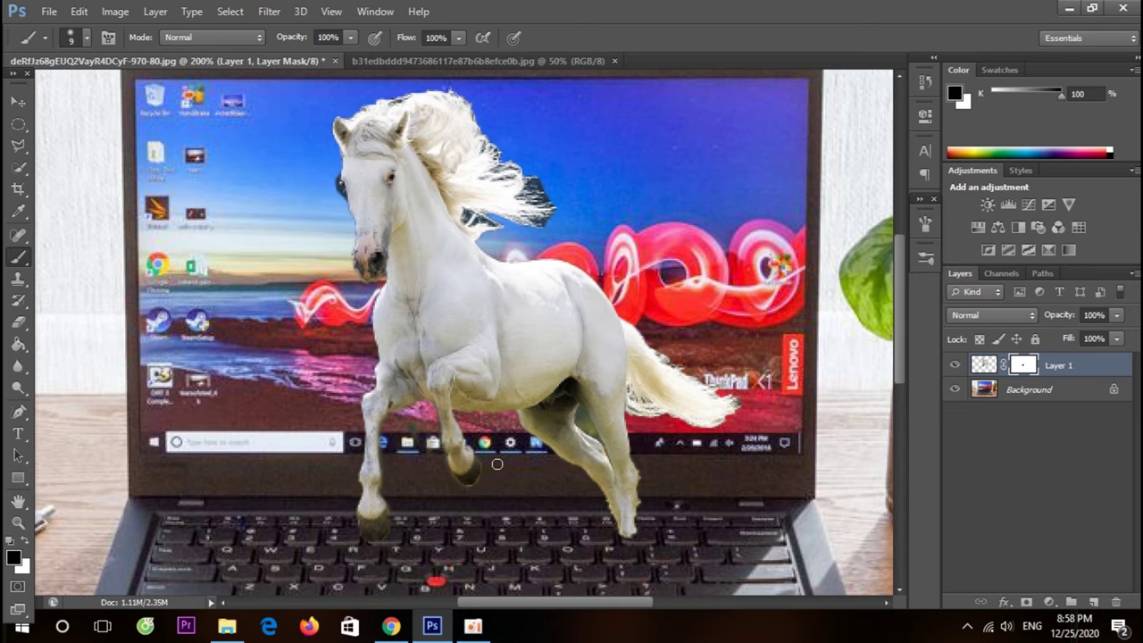
- Mask away the dark fringe along the edge of the horse's mane
scroll(419, 312, up, 1)
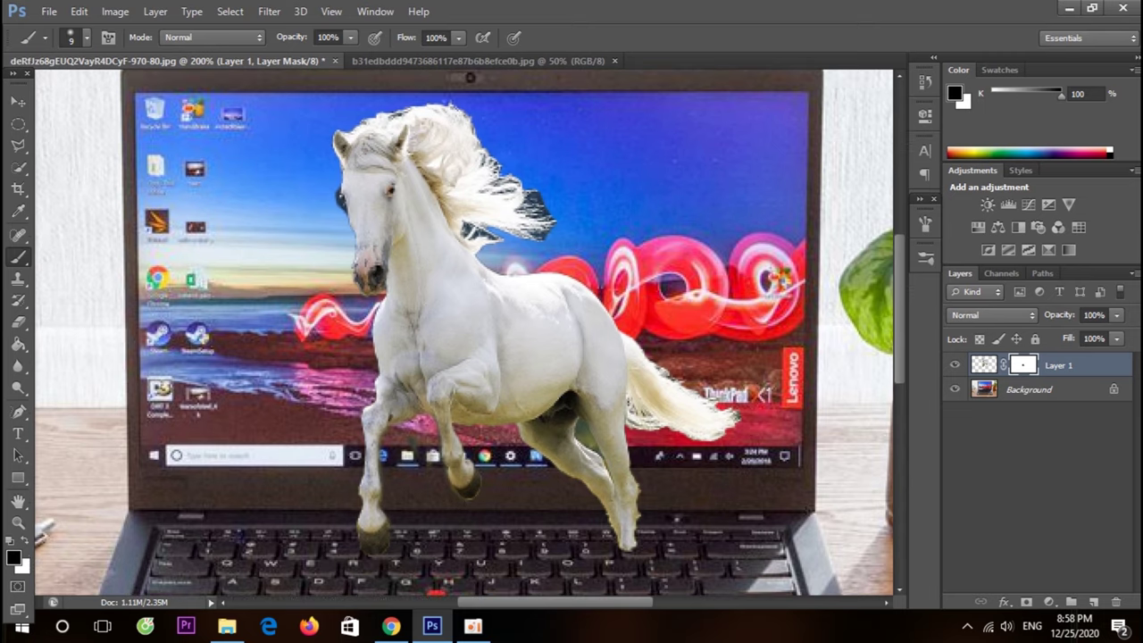
scroll(311, 158, up, 1)
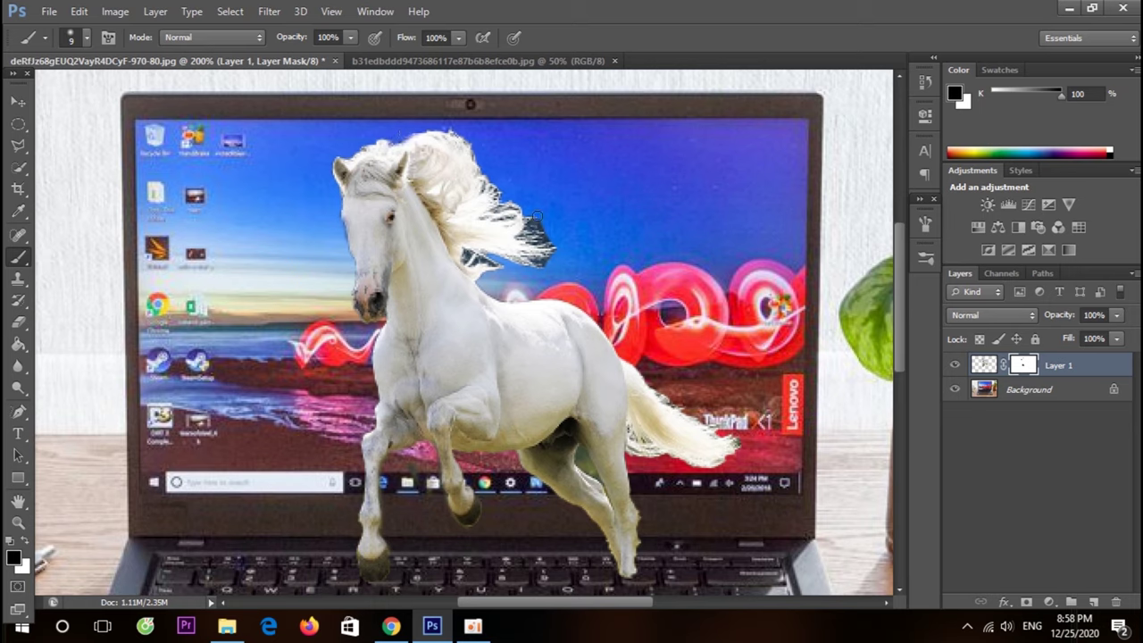
drag(541, 211, 542, 234)
drag(498, 265, 475, 258)
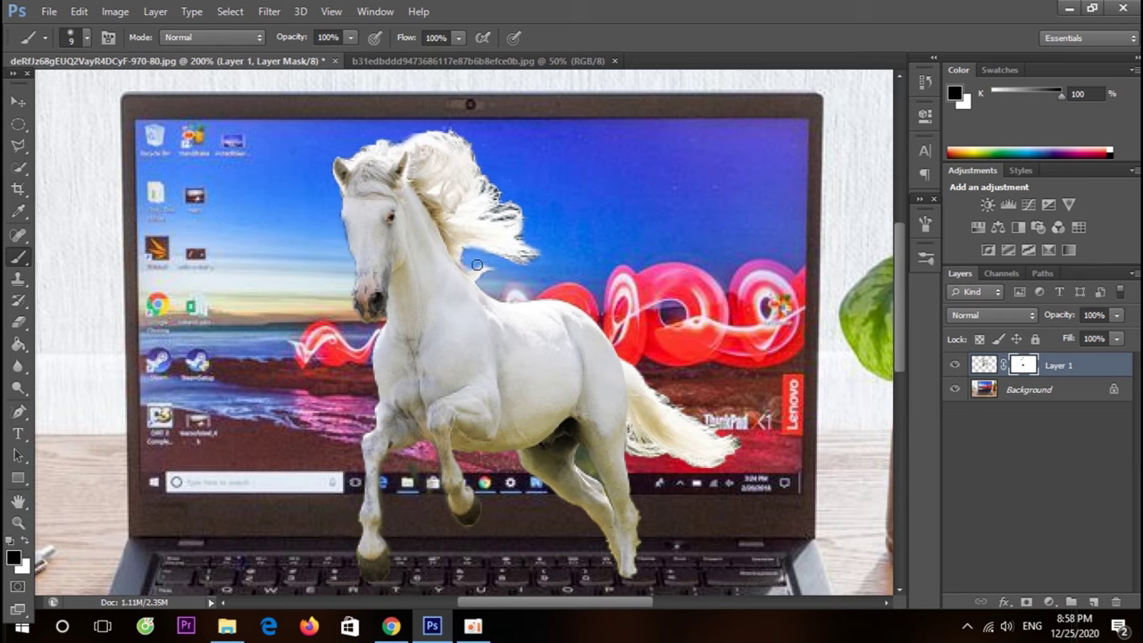
click(87, 38)
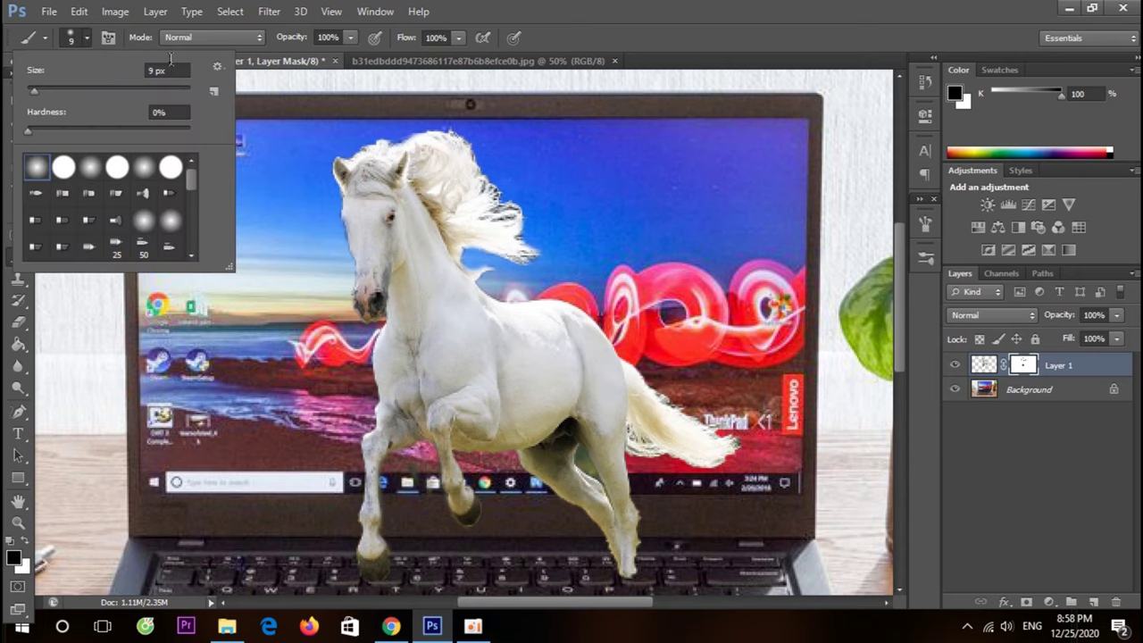
- Choose the 30 px soft round brush preset at 0% hardness and collapse the Brush panel
click(118, 39)
click(925, 223)
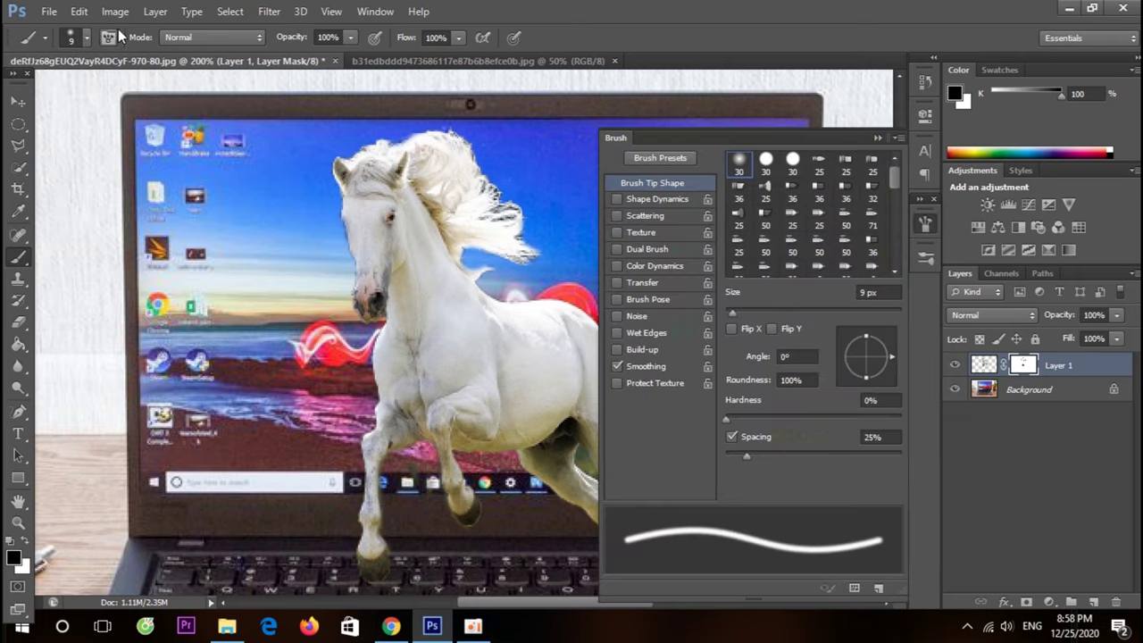
click(739, 166)
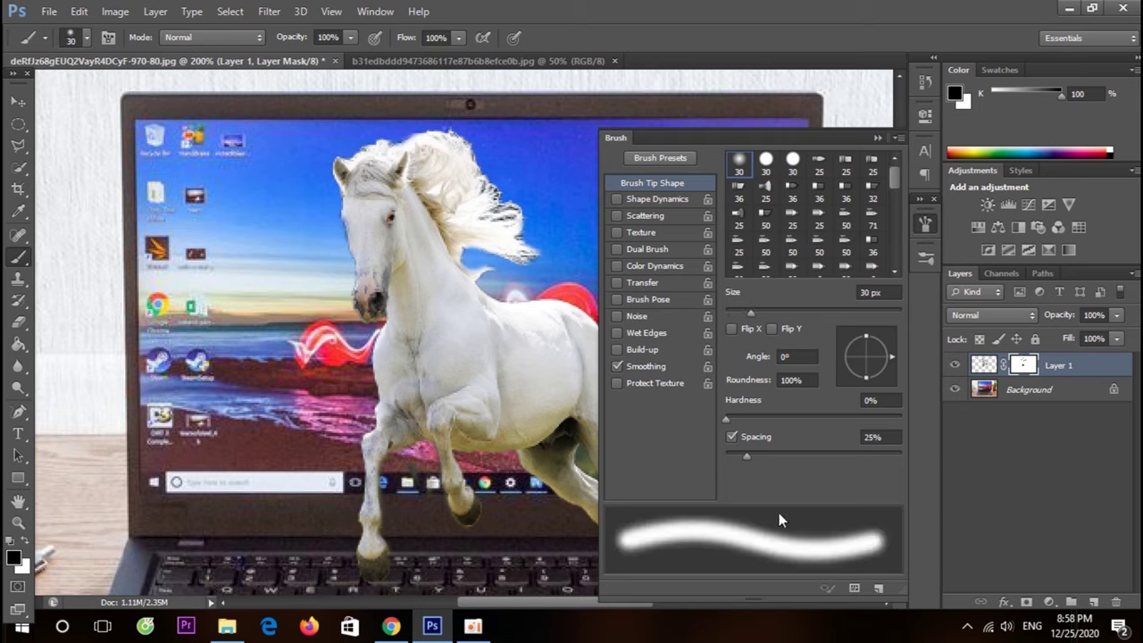
click(874, 139)
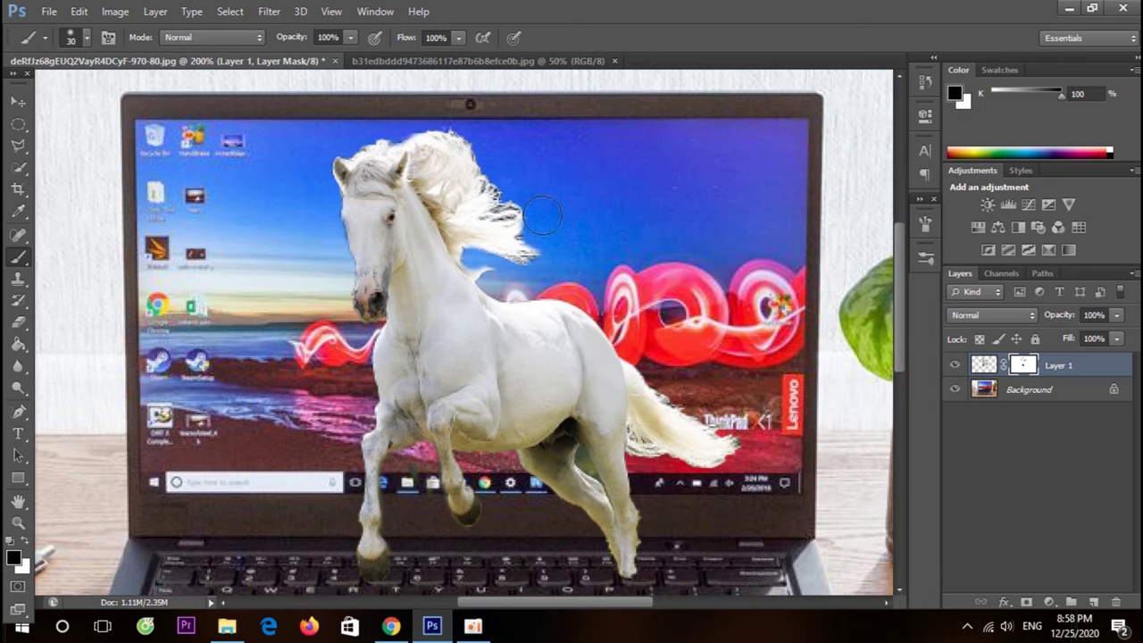
- Paint black on Layer 1's mask with the 30 px soft brush to fade the mane's top wisps
mouse_move(527, 196)
mouse_down()
mouse_move(509, 201)
mouse_move(537, 236)
mouse_move(493, 183)
mouse_move(489, 132)
mouse_move(478, 165)
mouse_move(503, 146)
mouse_move(459, 115)
mouse_move(472, 118)
mouse_up()
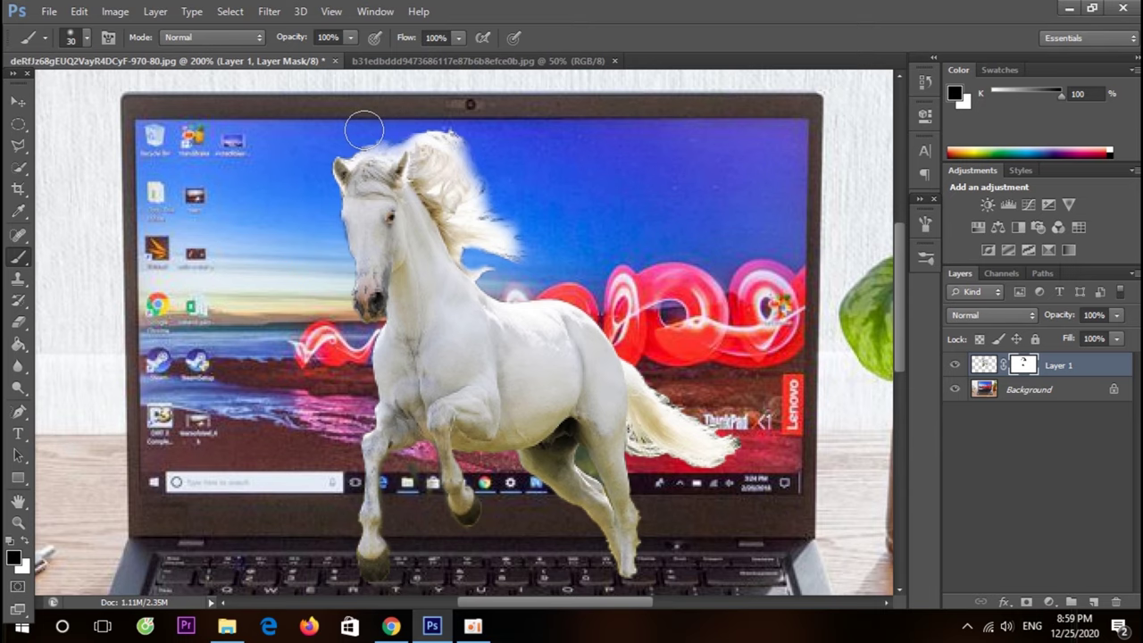
scroll(535, 295, down, 1)
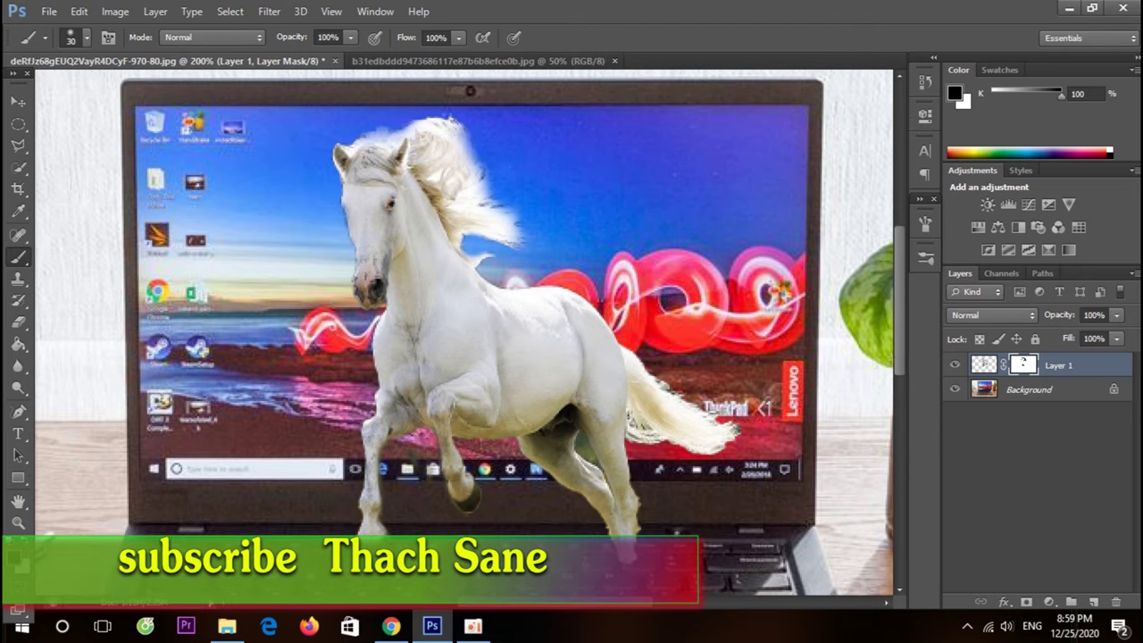
scroll(465, 516, down, 1)
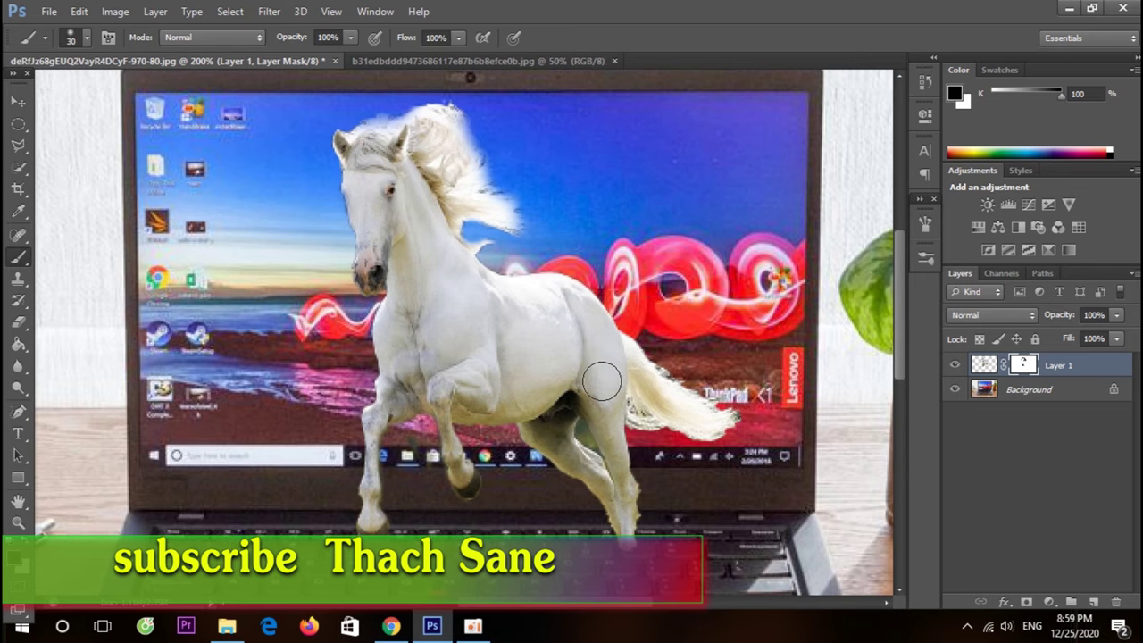
scroll(598, 377, up, 2)
click(18, 100)
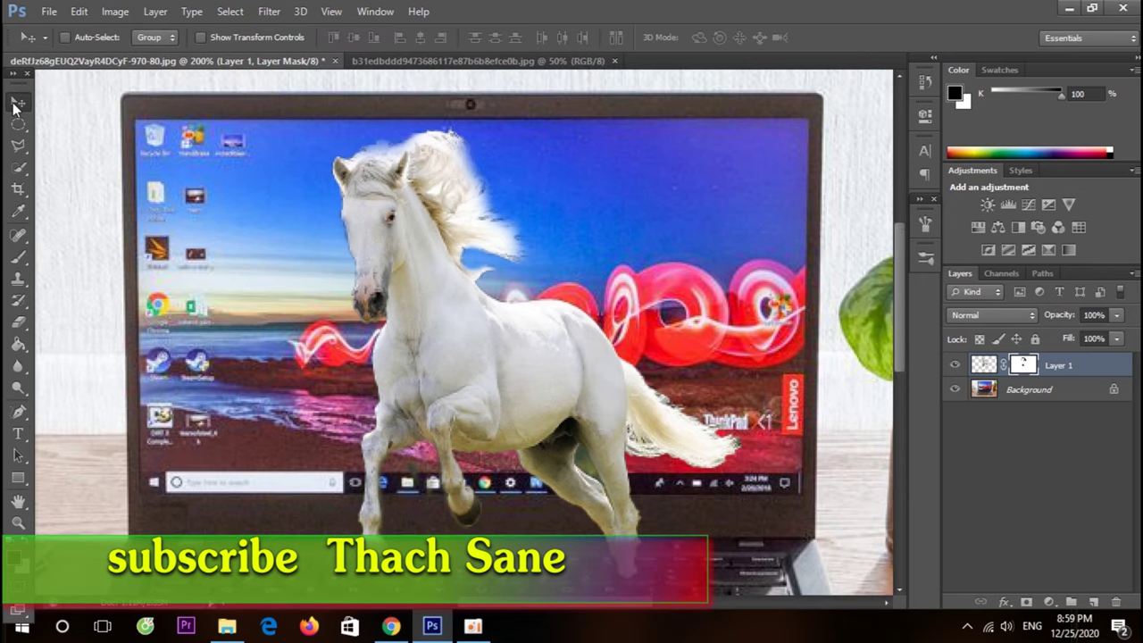
- Free-transform the horse, enlarging it from the lower-right corner and stretching it toward the keyboard
key(ctrl+t)
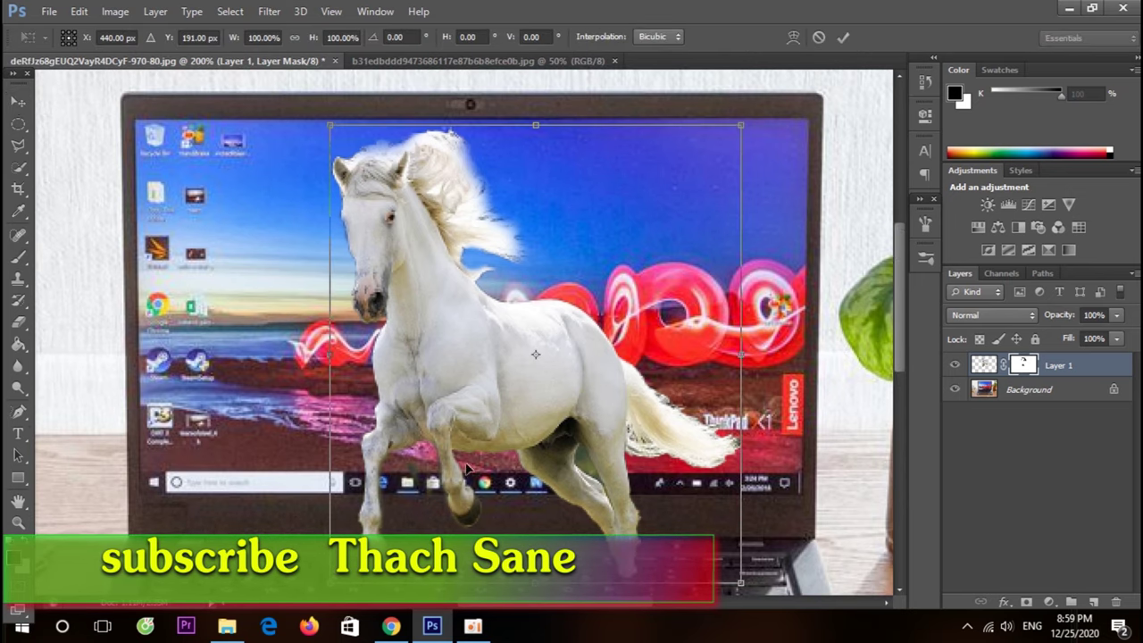
drag(536, 582, 535, 596)
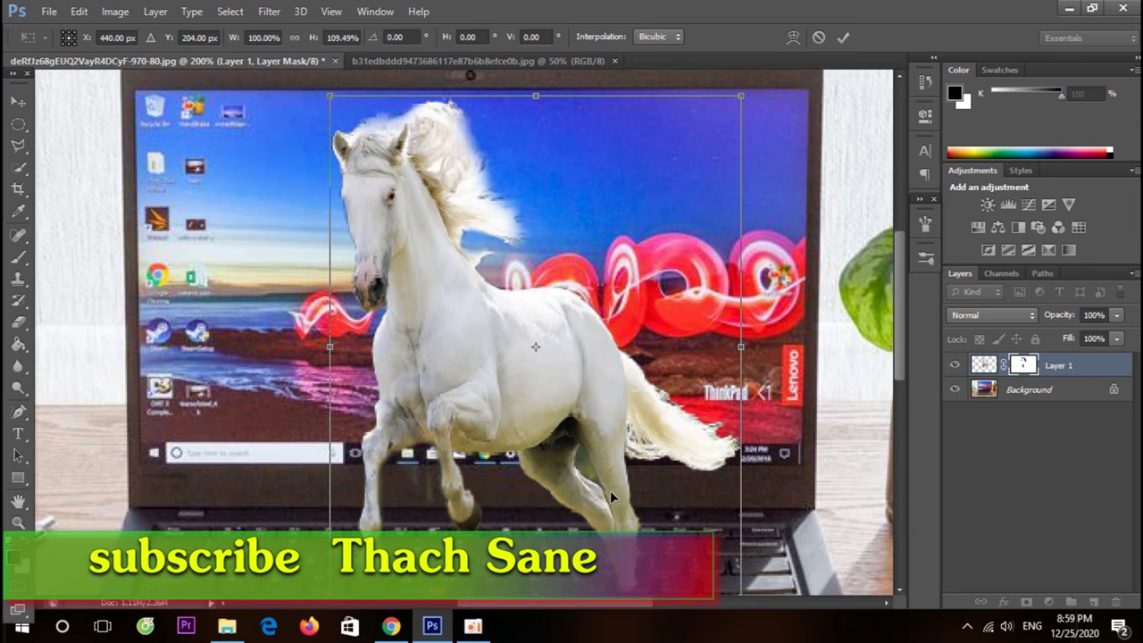
scroll(658, 490, down, 1)
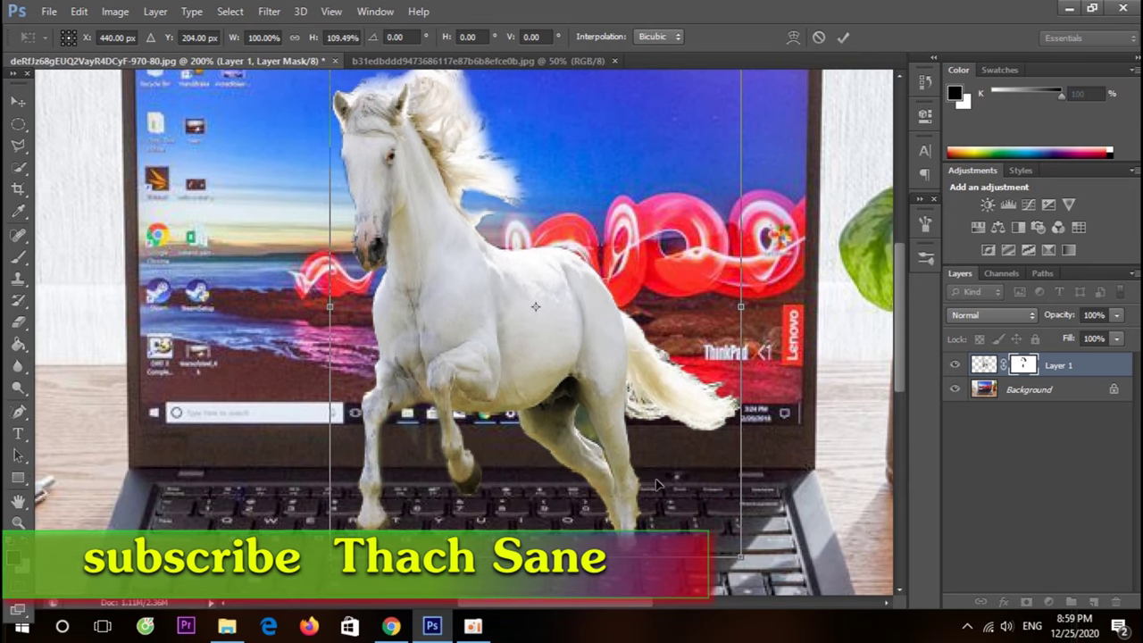
scroll(505, 389, up, 1)
click(18, 101)
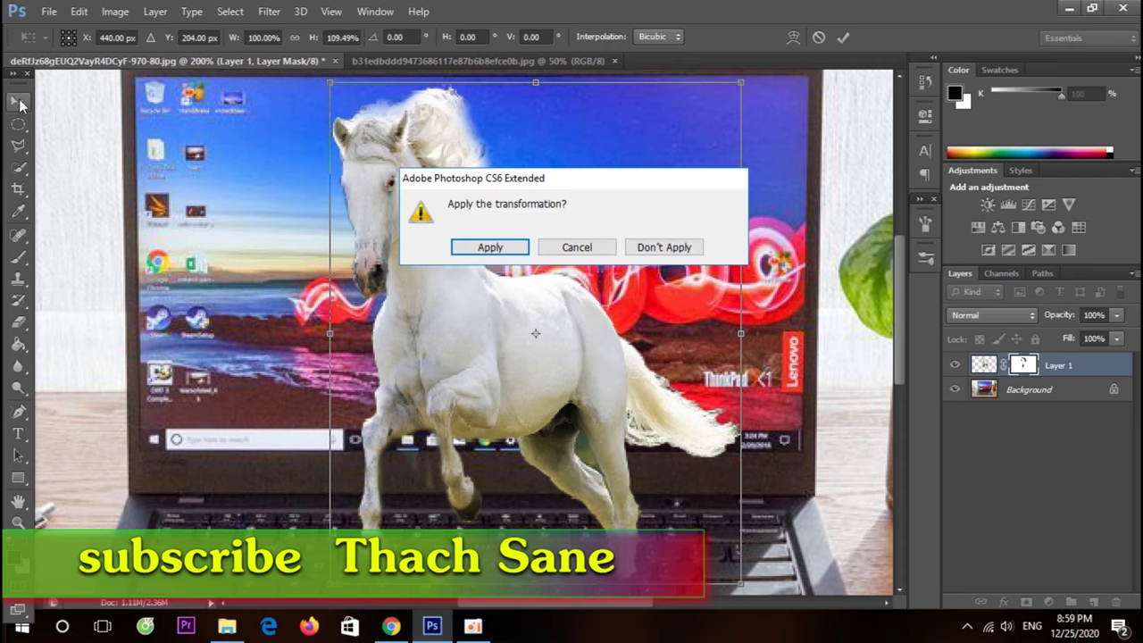
click(578, 248)
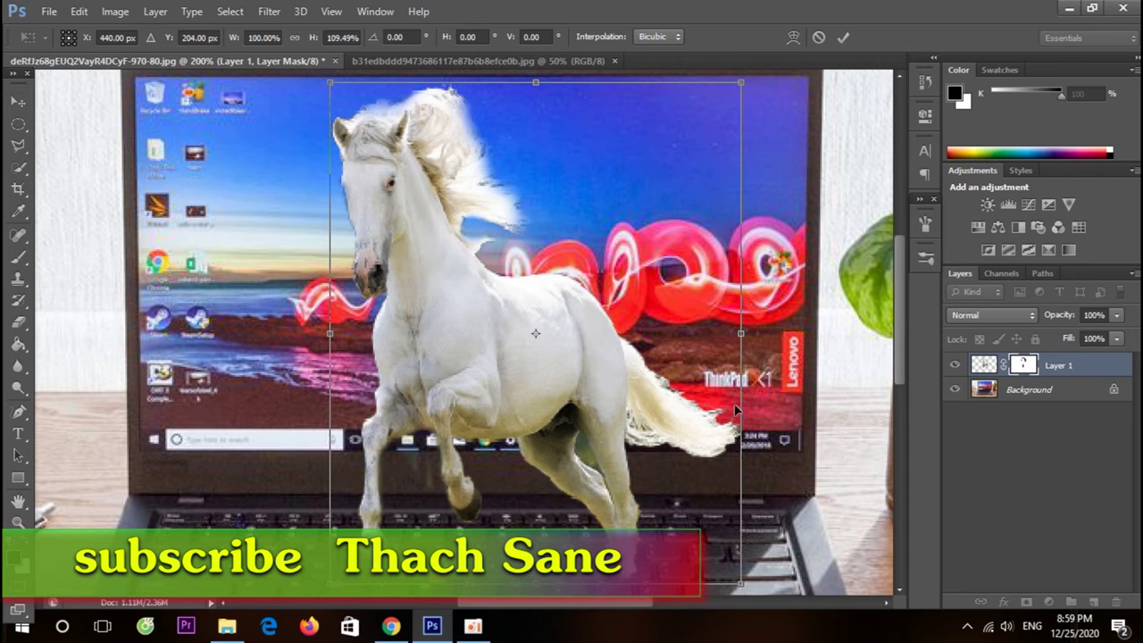
drag(741, 585, 718, 552)
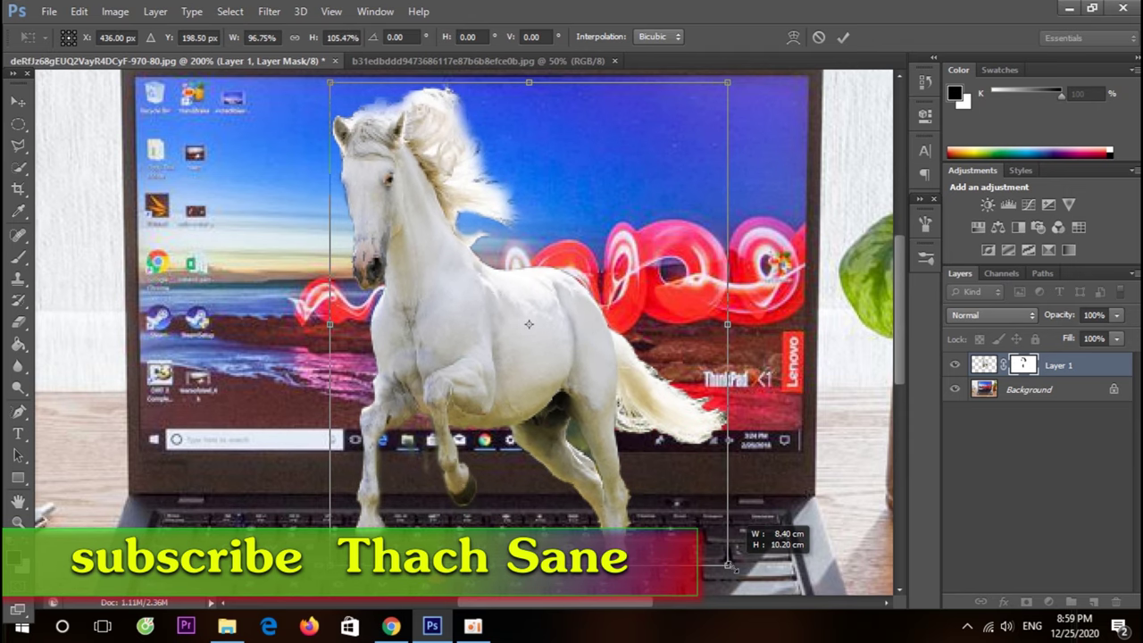
drag(718, 553, 748, 578)
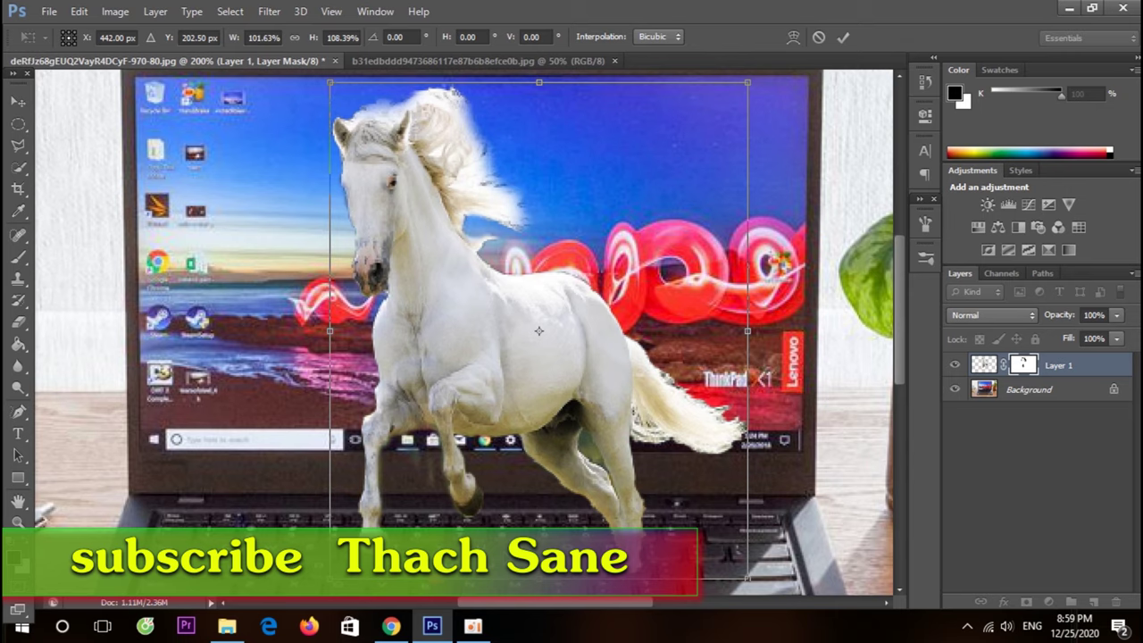
drag(538, 577, 539, 587)
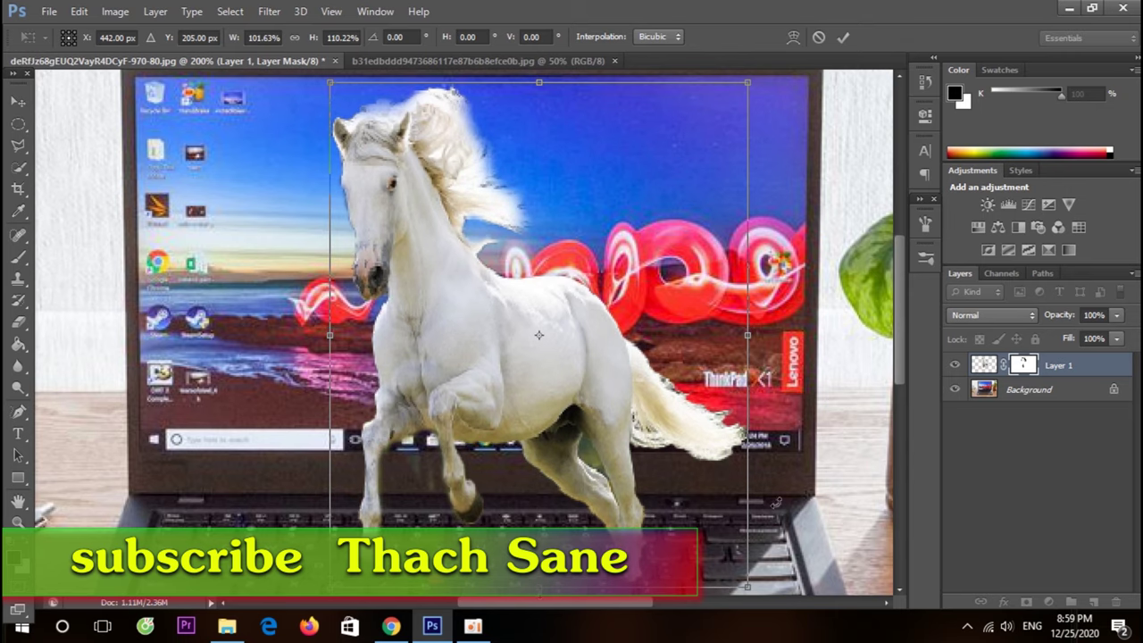
- Shift the horse up, tilt it about -1.3°, trim its top, and apply the transform
drag(659, 495, 657, 480)
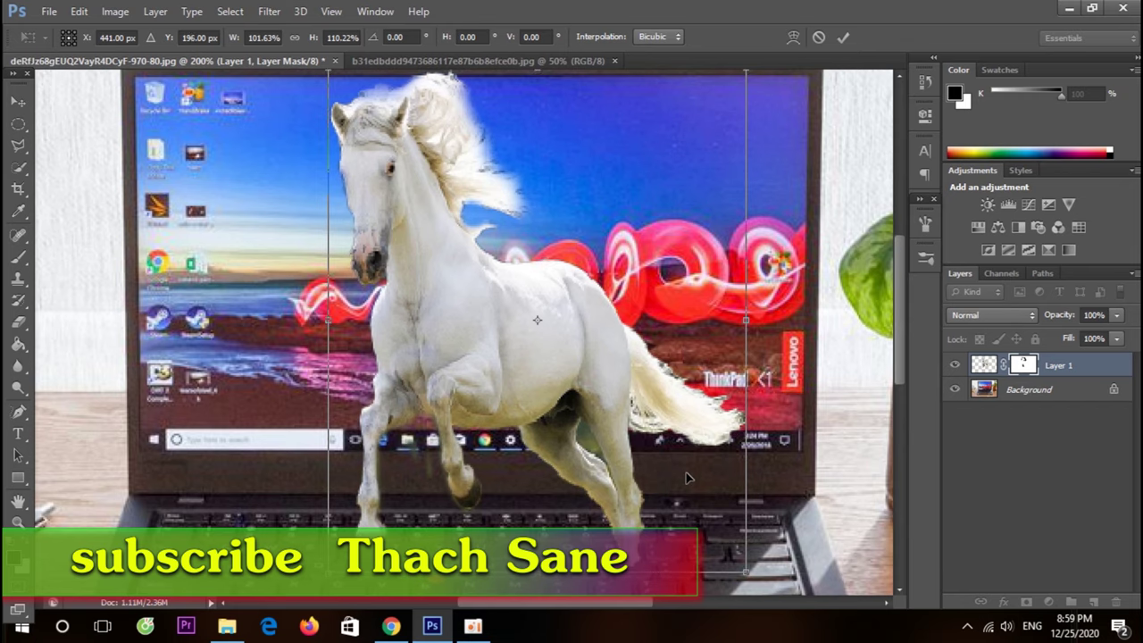
scroll(866, 439, up, 2)
scroll(866, 433, up, 2)
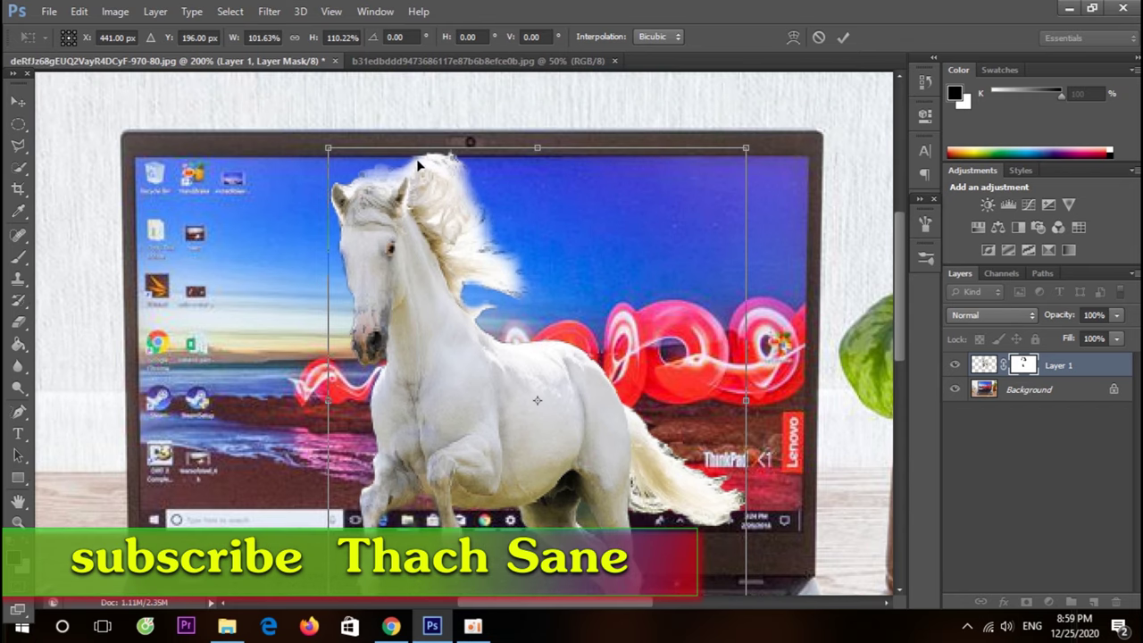
drag(532, 143, 535, 166)
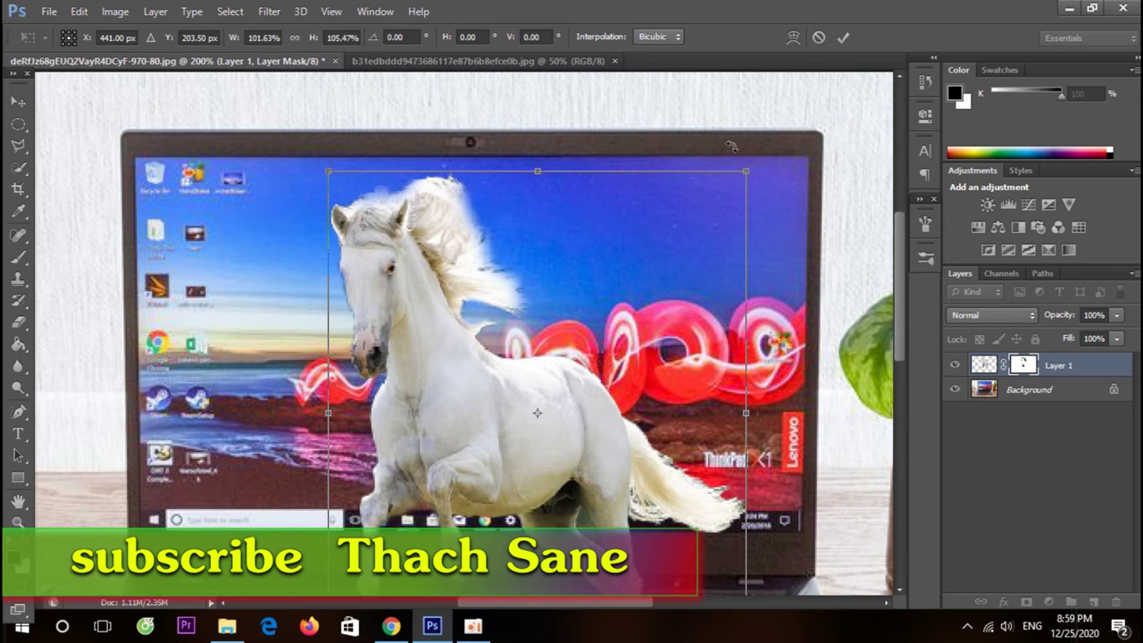
drag(753, 146, 748, 139)
drag(613, 313, 612, 288)
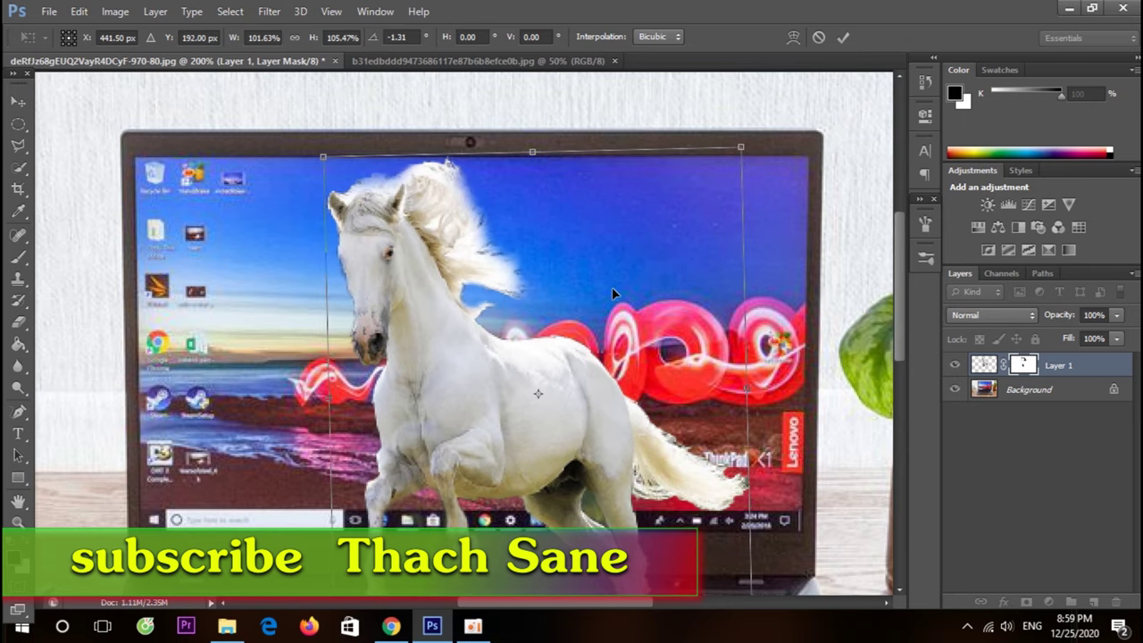
scroll(573, 404, down, 1)
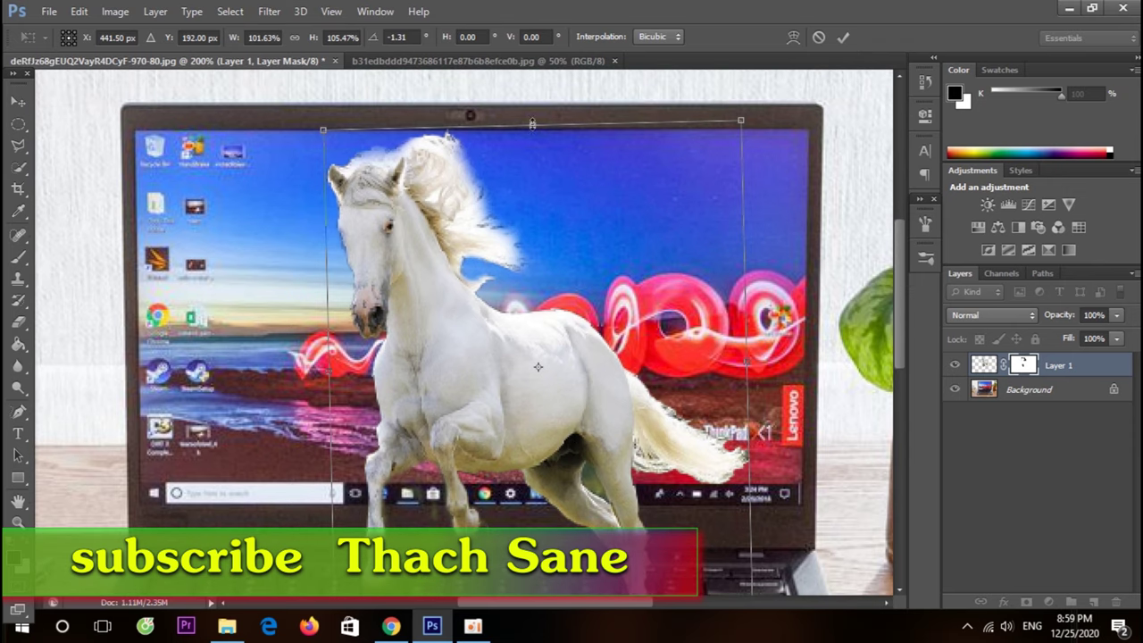
drag(532, 123, 533, 129)
click(18, 101)
click(490, 247)
scroll(518, 259, down, 2)
scroll(527, 267, down, 1)
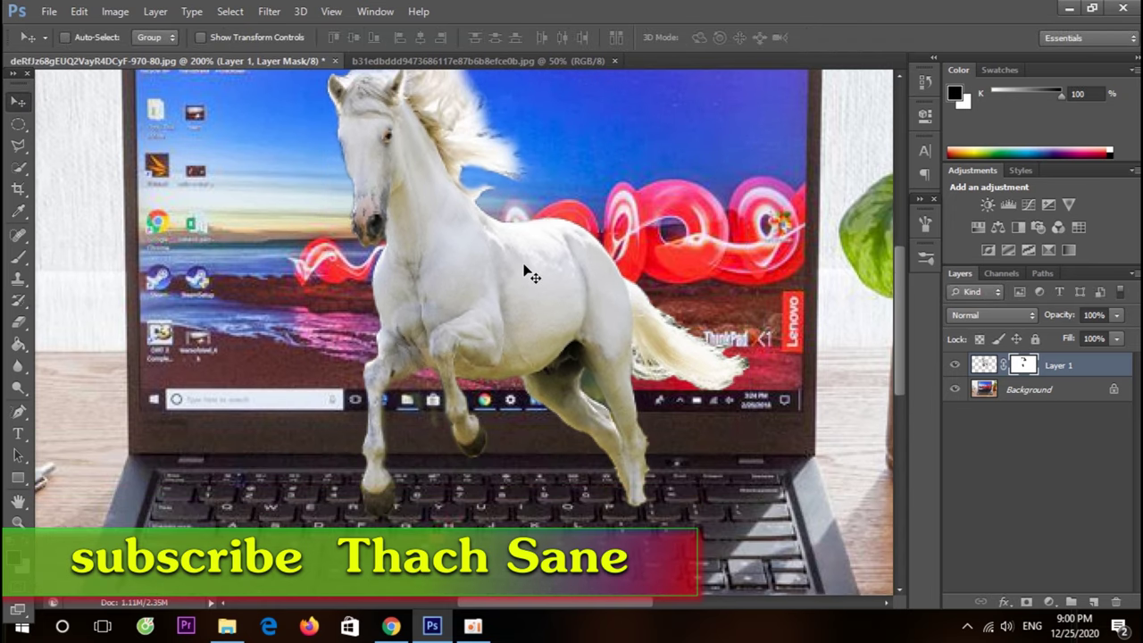
- Mask out the hind hoof, then the lower hind leg with a 15 px brush
click(18, 256)
mouse_move(630, 496)
mouse_down()
mouse_move(651, 450)
mouse_move(581, 435)
mouse_up()
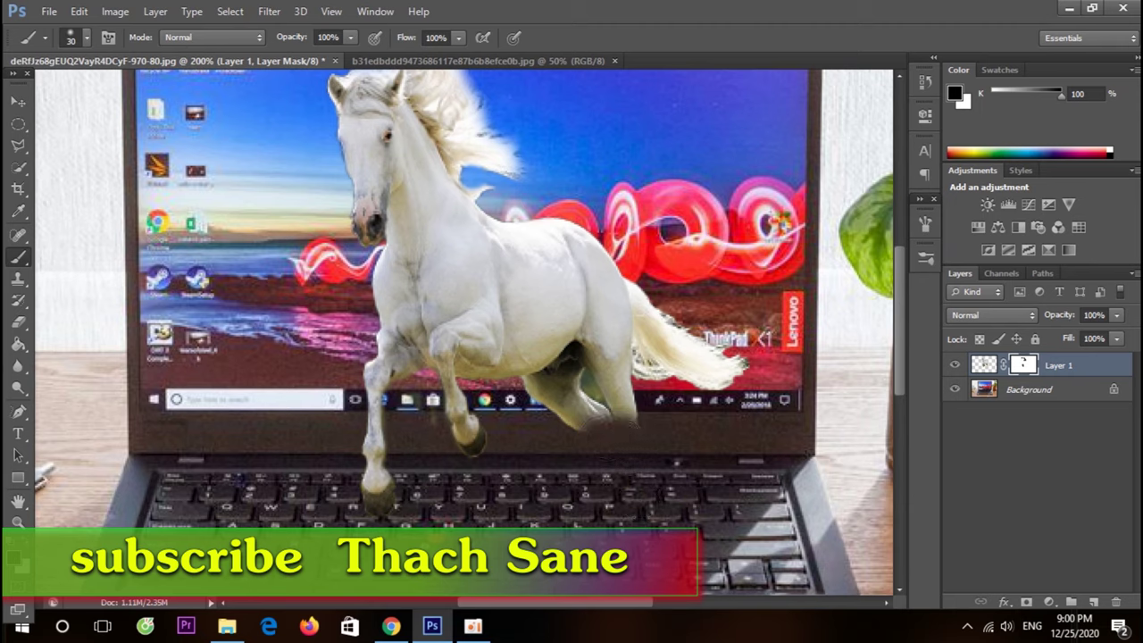
key(bracketleft)
drag(556, 421, 642, 421)
- Start a fresh free transform on the horse layer with the Move tool
scroll(641, 436, up, 2)
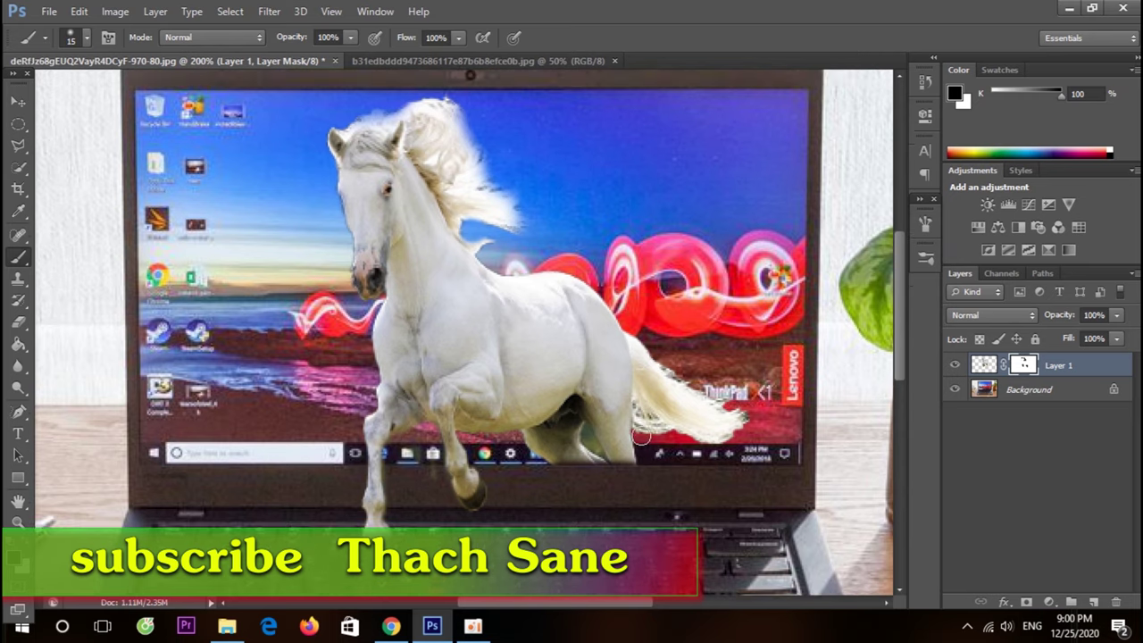
scroll(551, 398, down, 1)
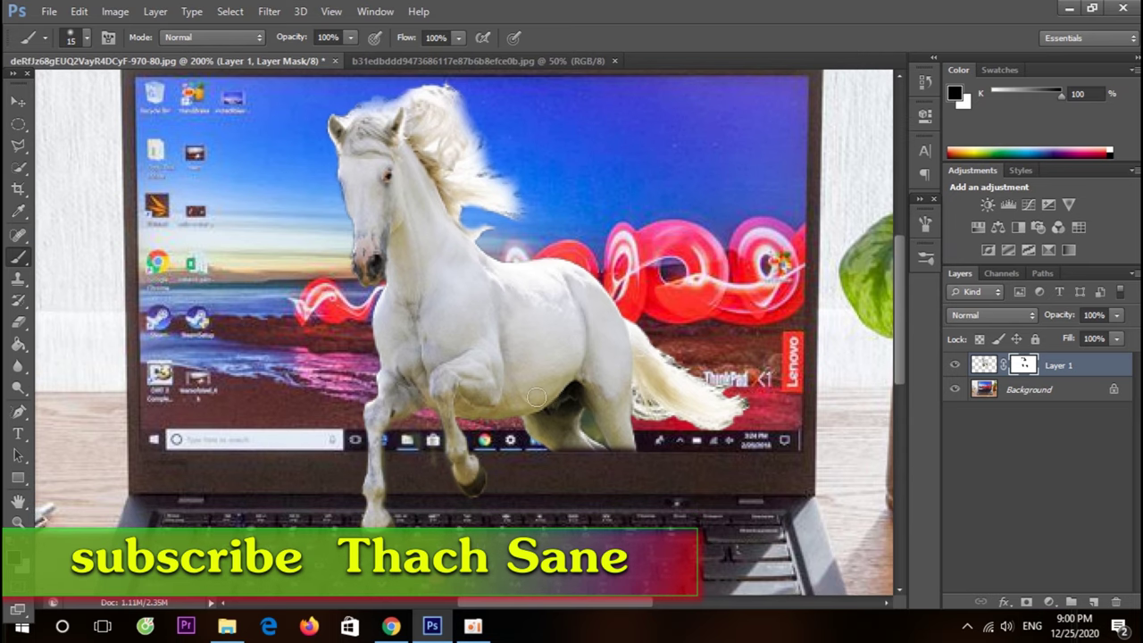
click(18, 102)
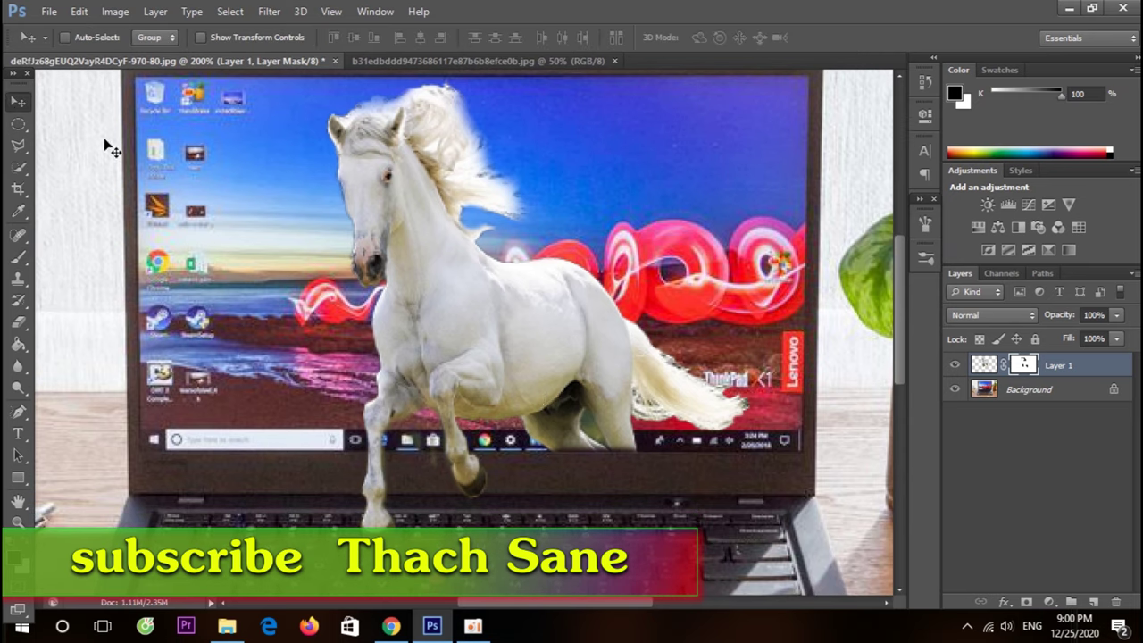
key(ctrl+t)
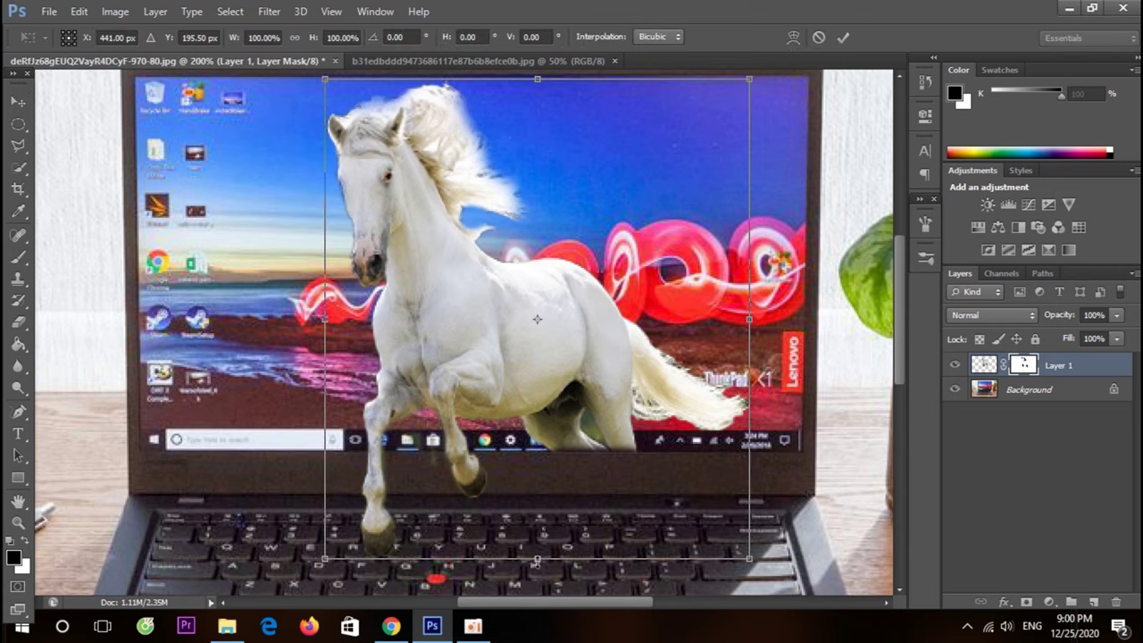
- Stretch the horse to 101.39% height, rotate it -1.67°, and apply the transform
drag(537, 560, 537, 566)
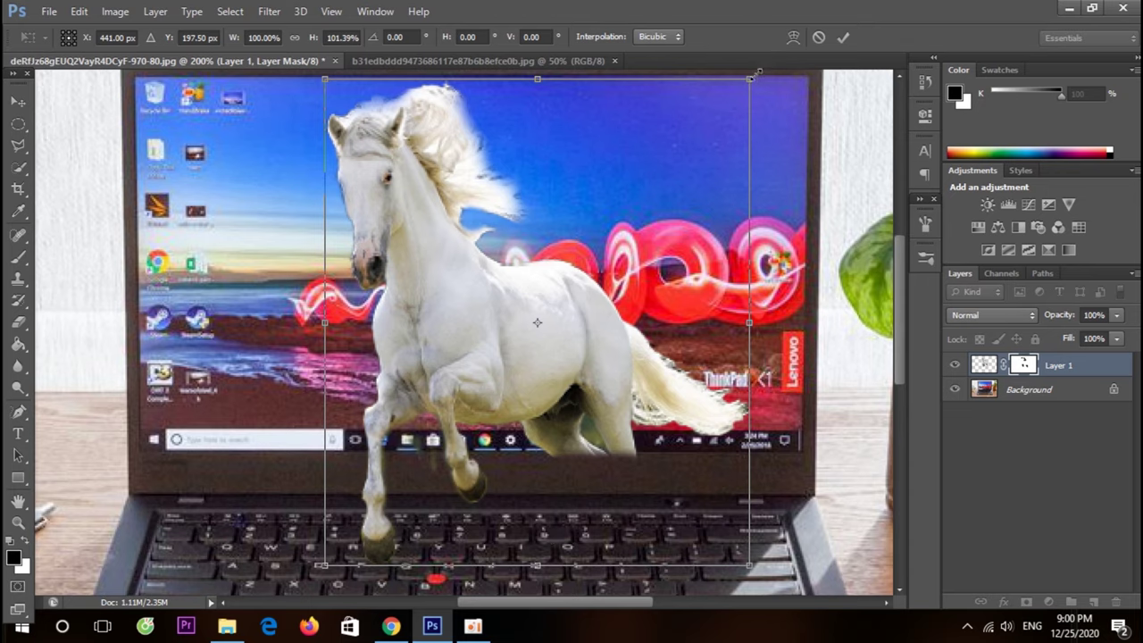
scroll(758, 71, up, 1)
drag(756, 89, 750, 80)
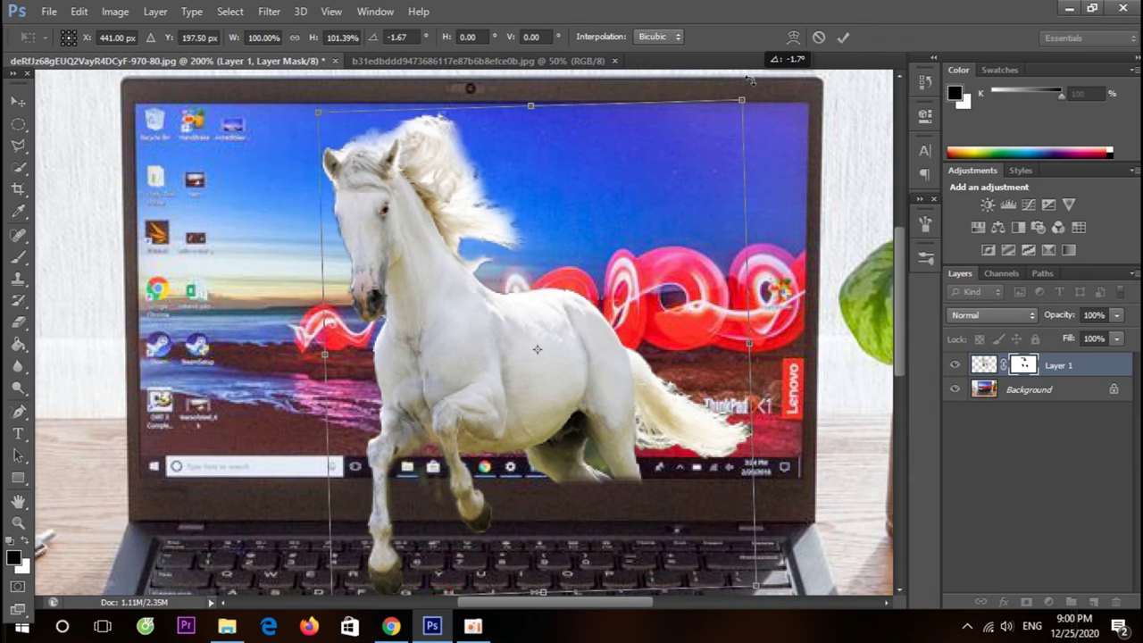
scroll(825, 175, down, 1)
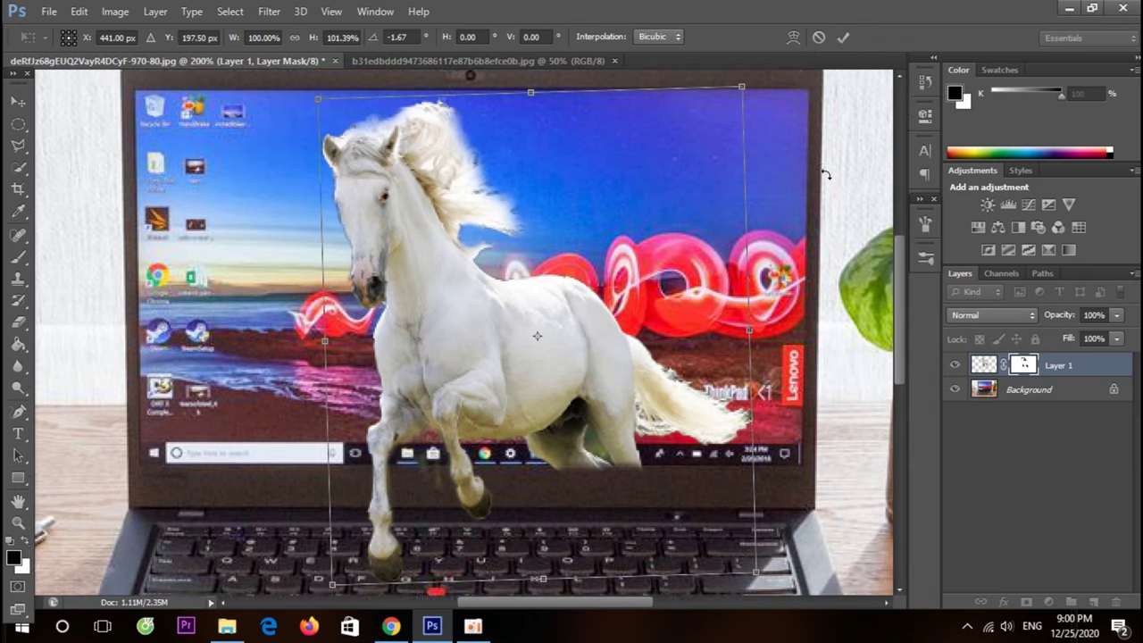
scroll(826, 175, down, 2)
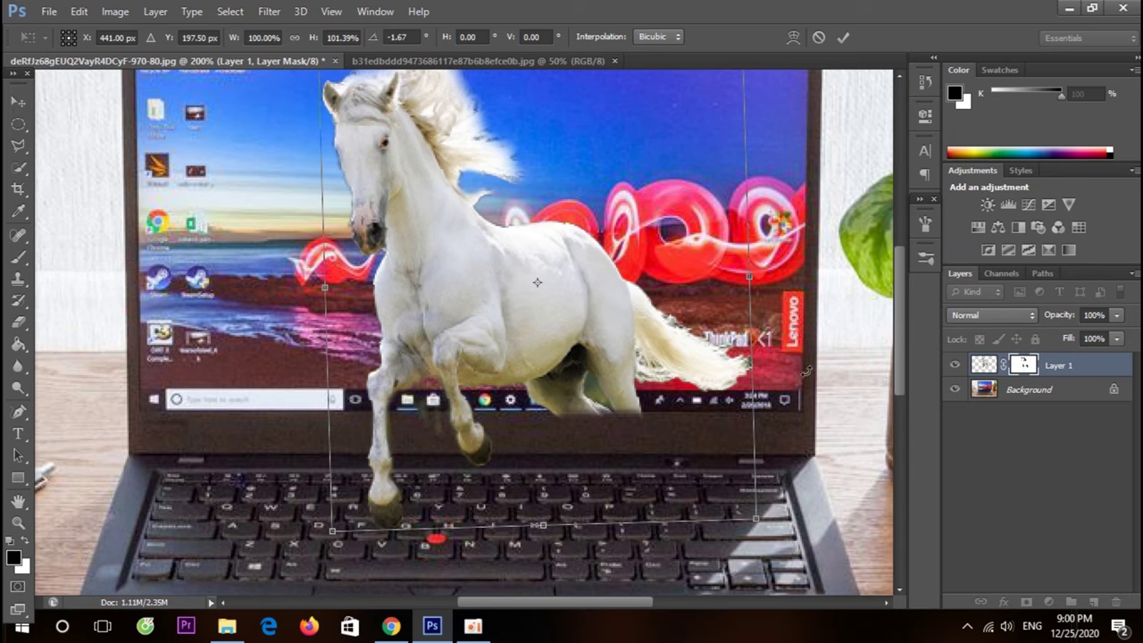
click(18, 101)
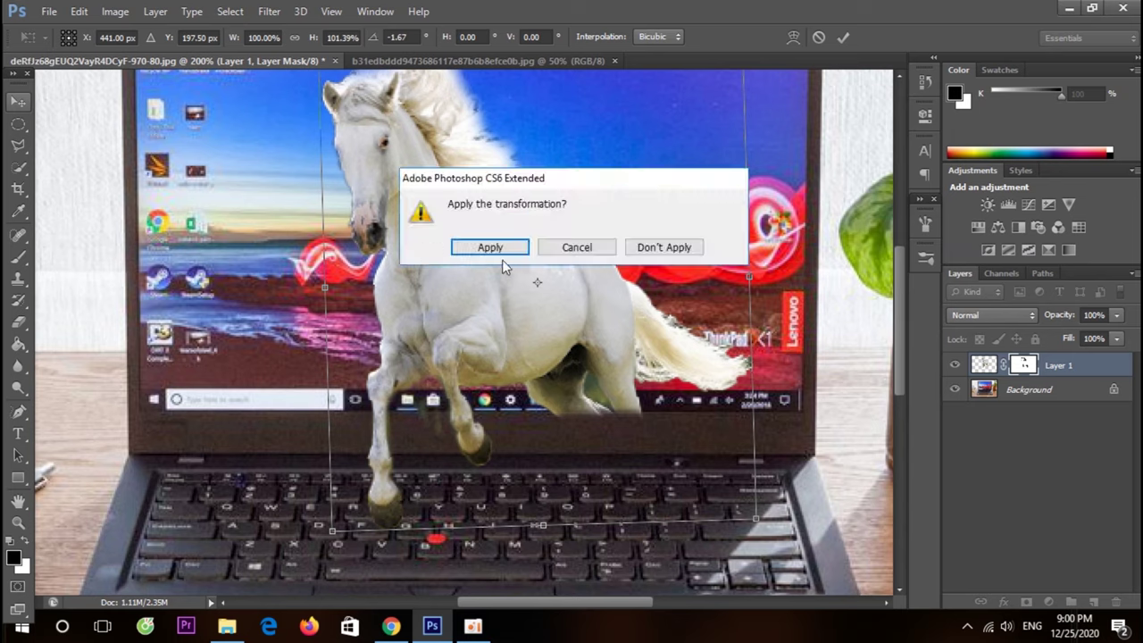
click(490, 248)
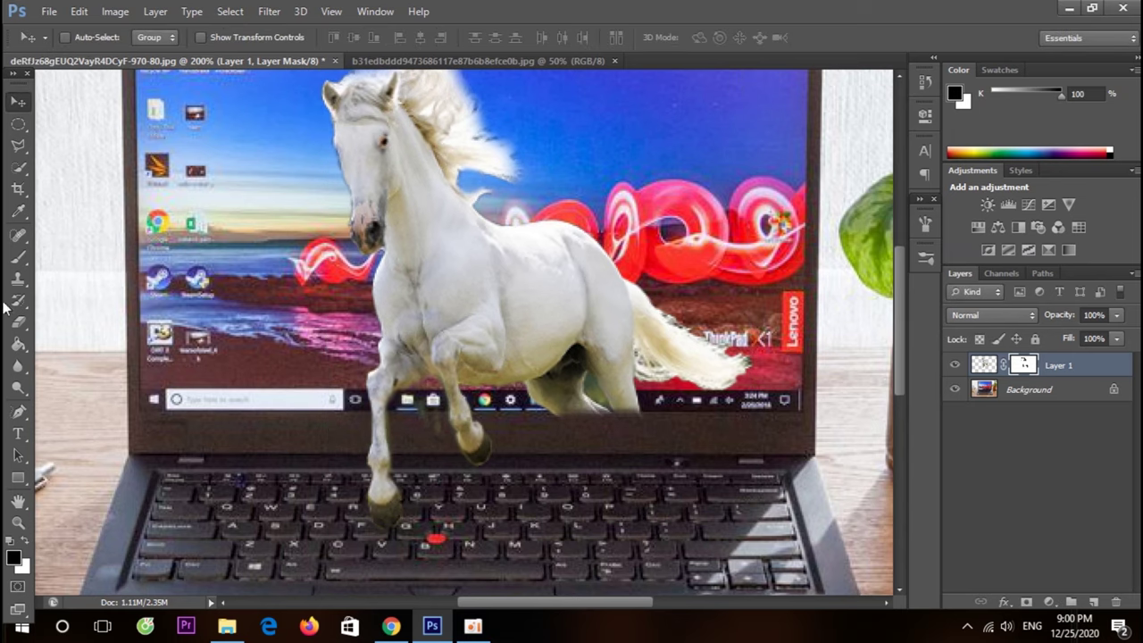
- Refine the leg masking with a 9 px black brush, then target Layer 1's image thumbnail
click(18, 256)
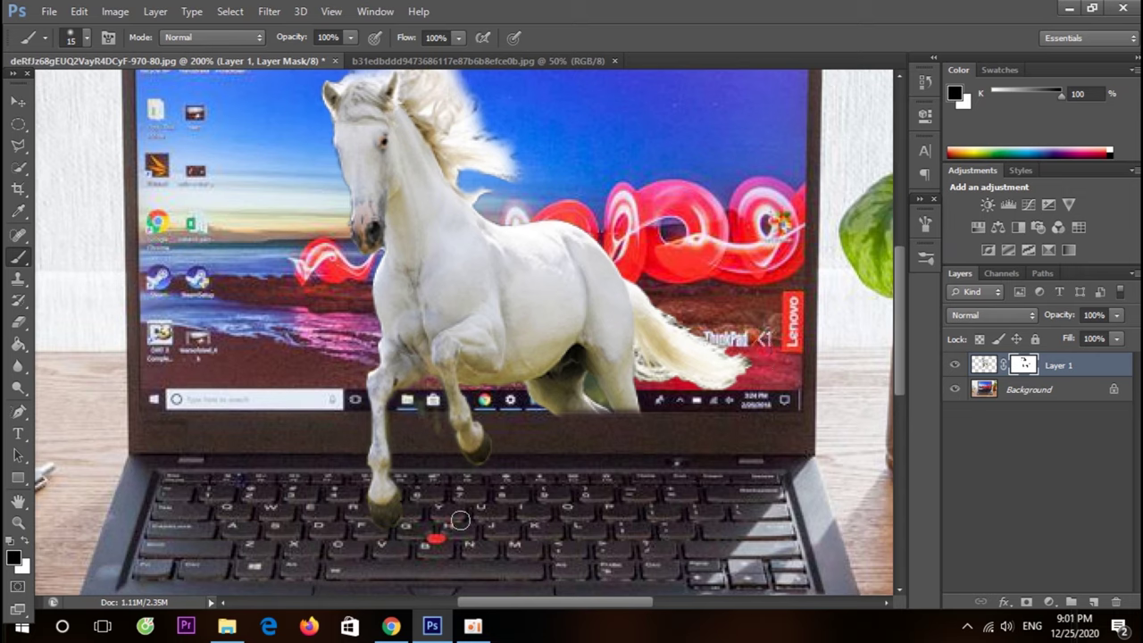
scroll(294, 446, up, 1)
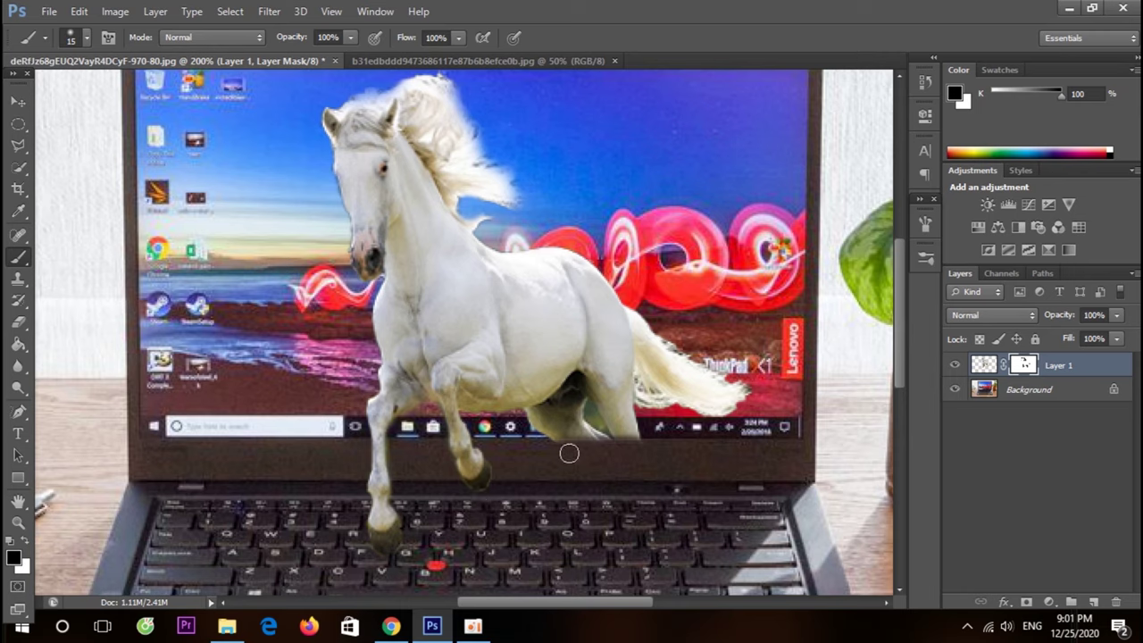
key(bracketleft)
key(bracketleft)
scroll(572, 445, up, 2)
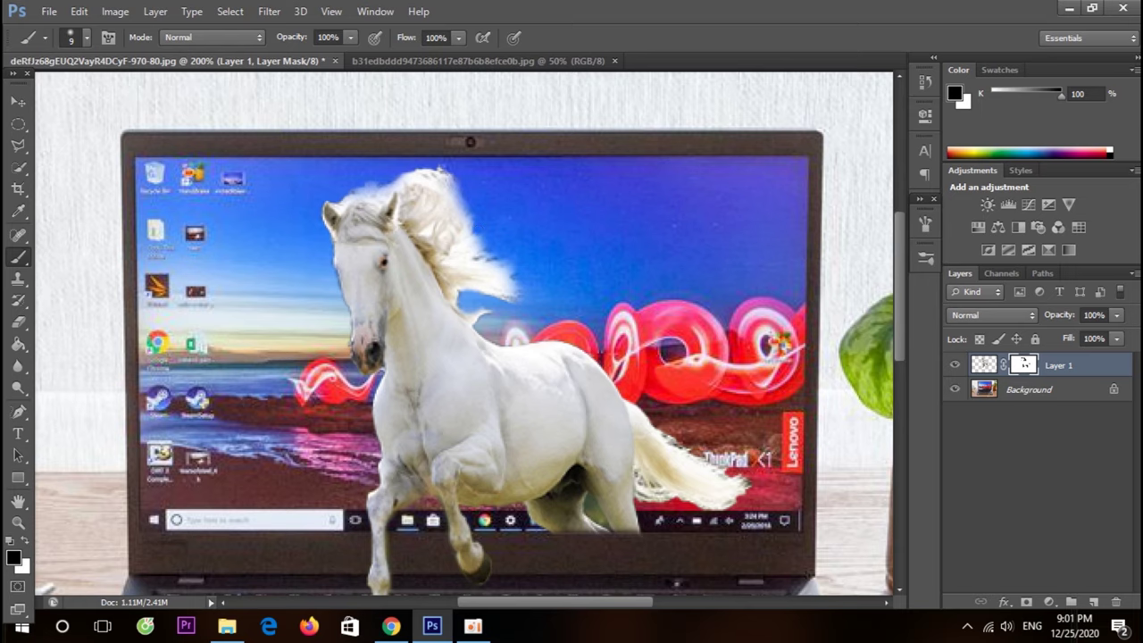
scroll(395, 410, down, 1)
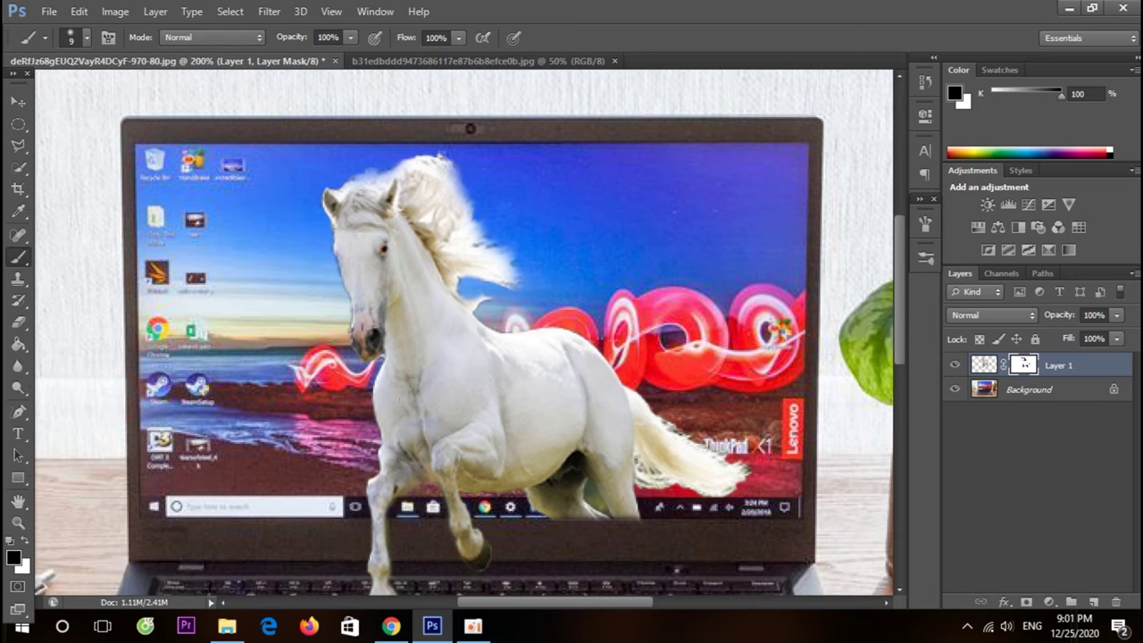
scroll(395, 410, down, 1)
scroll(456, 549, right, 1)
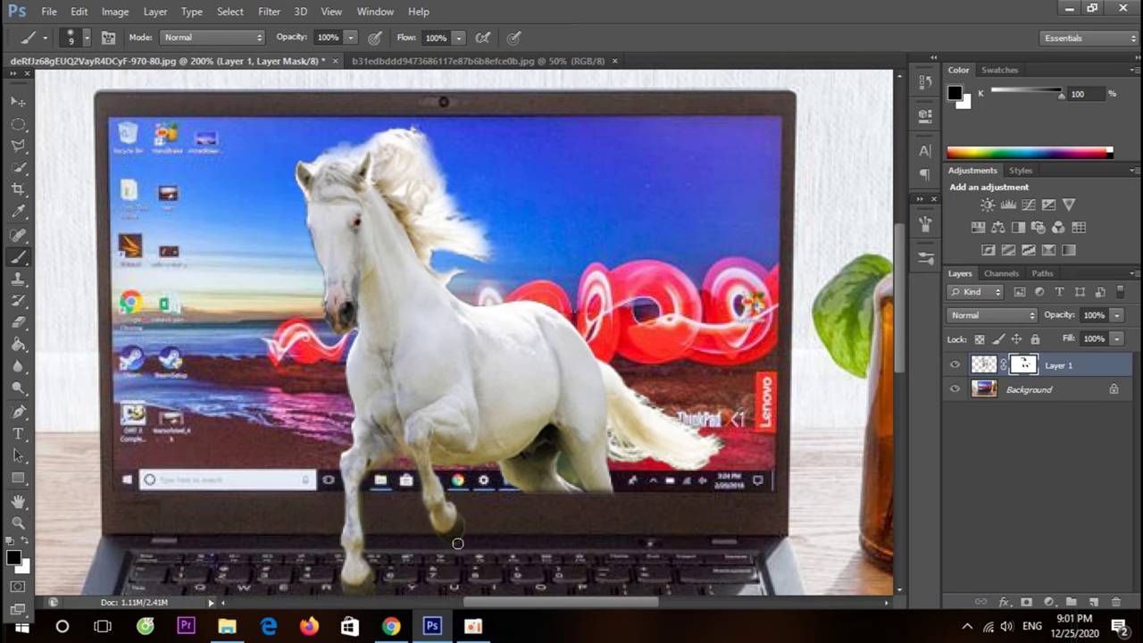
scroll(454, 540, down, 1)
click(982, 366)
- Enable Bevel & Emboss on Layer 1 with a white shadow colour
double_click(982, 366)
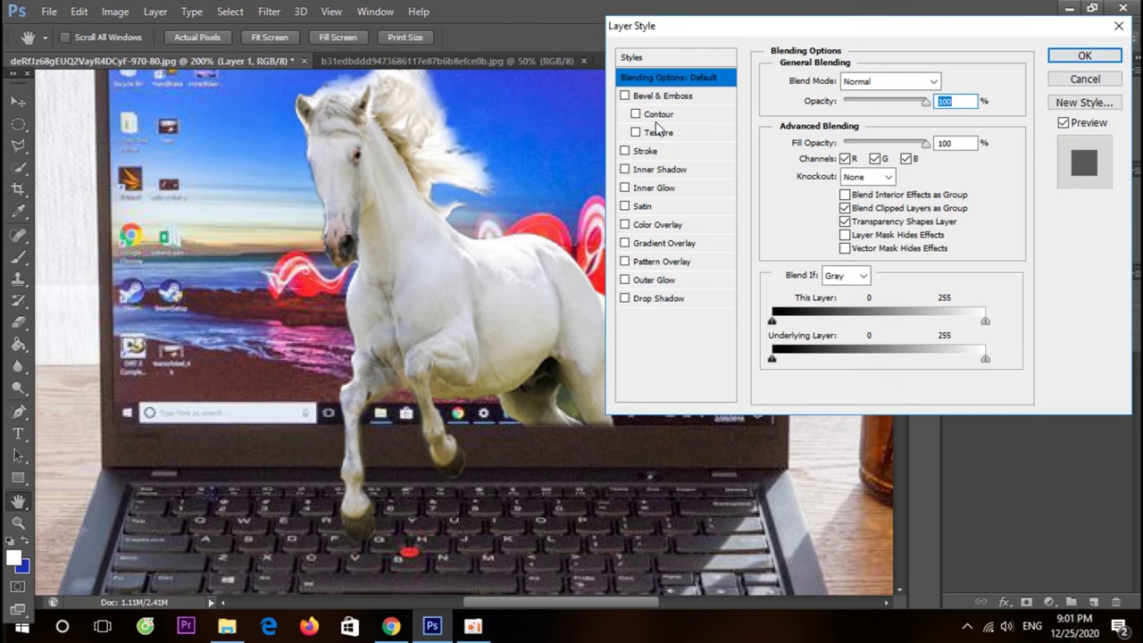
click(625, 97)
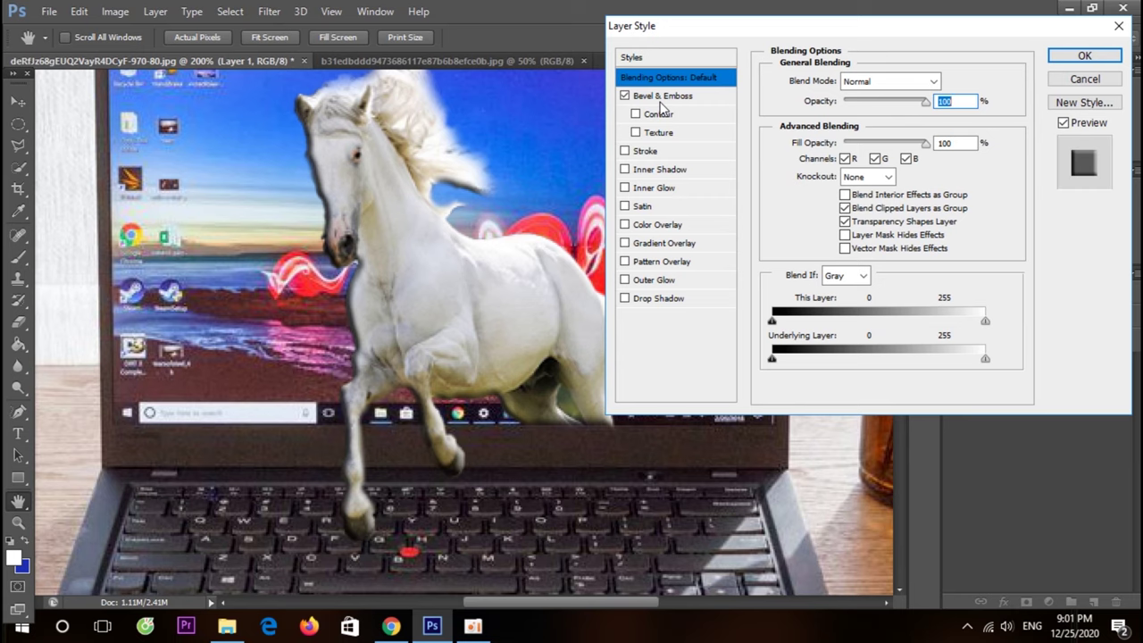
click(669, 96)
click(955, 342)
click(699, 198)
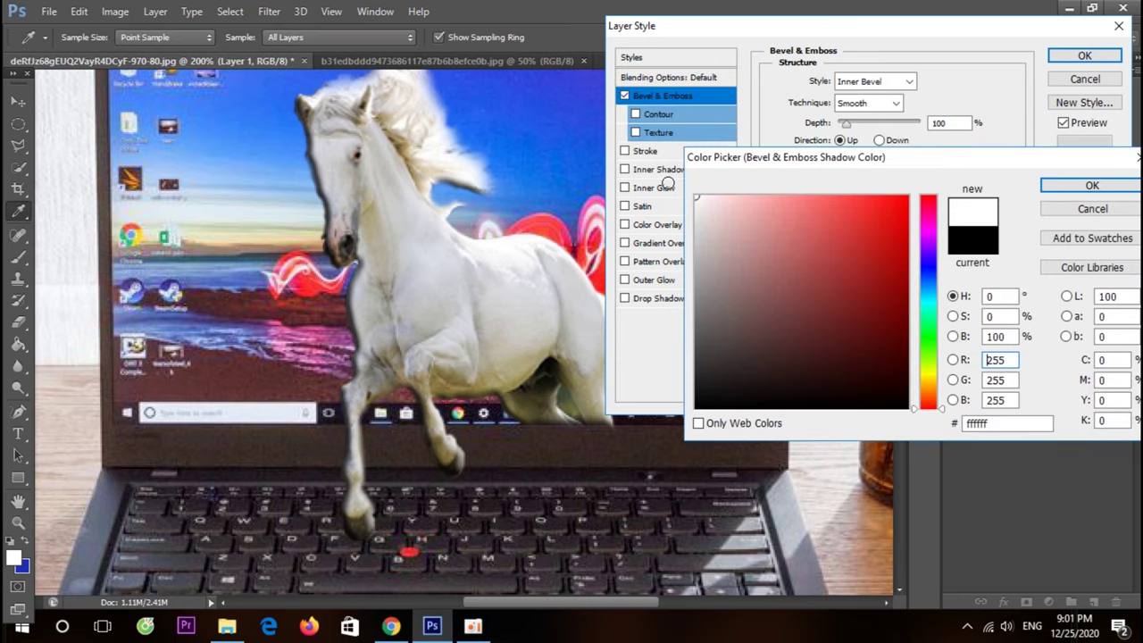
click(1091, 185)
- Try several gloss contours and settle on Cove - Deep for the bevel
click(864, 279)
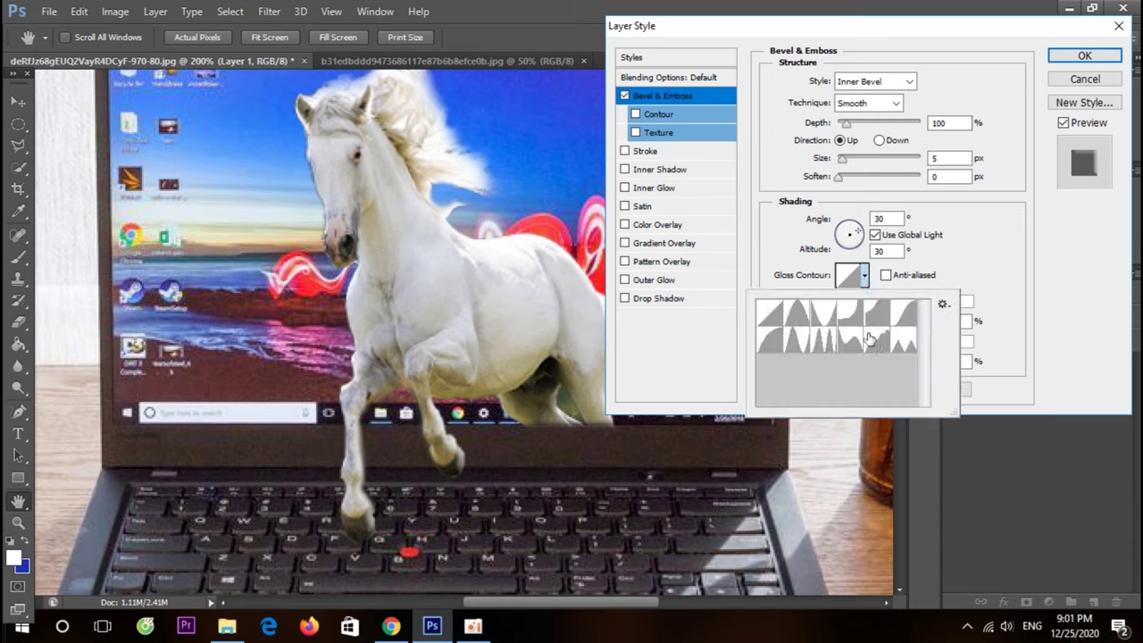
click(850, 341)
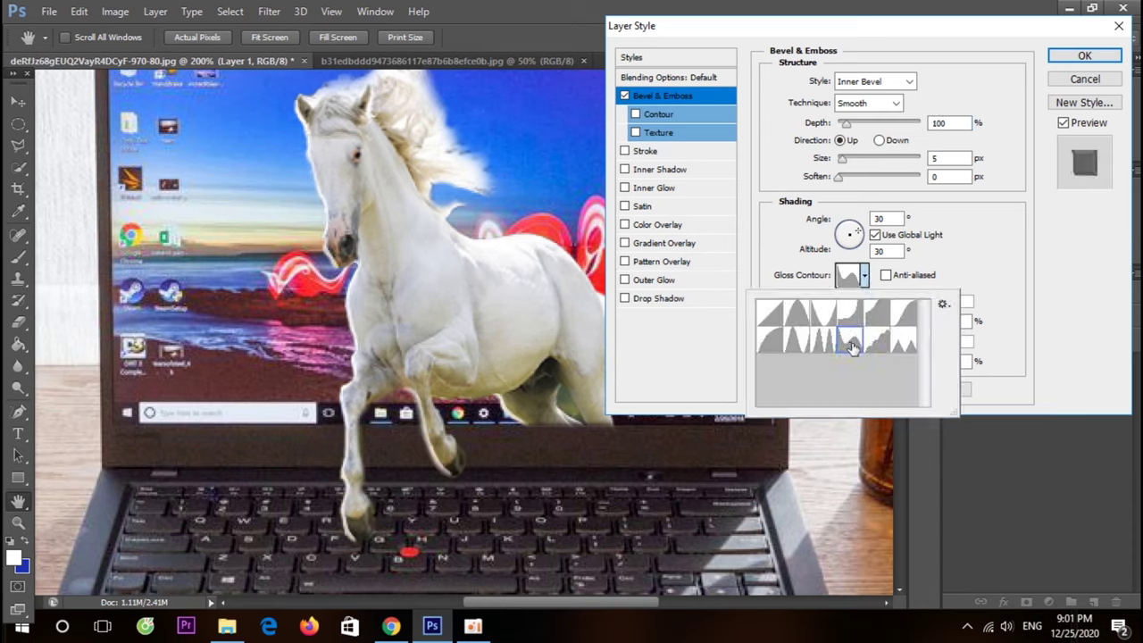
click(876, 349)
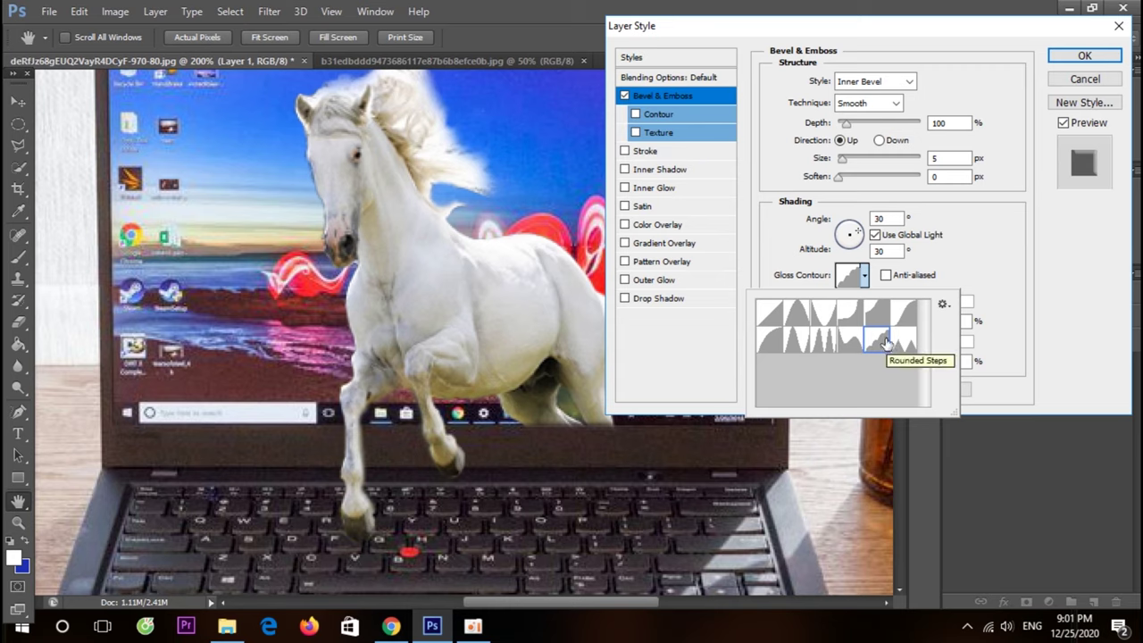
click(900, 343)
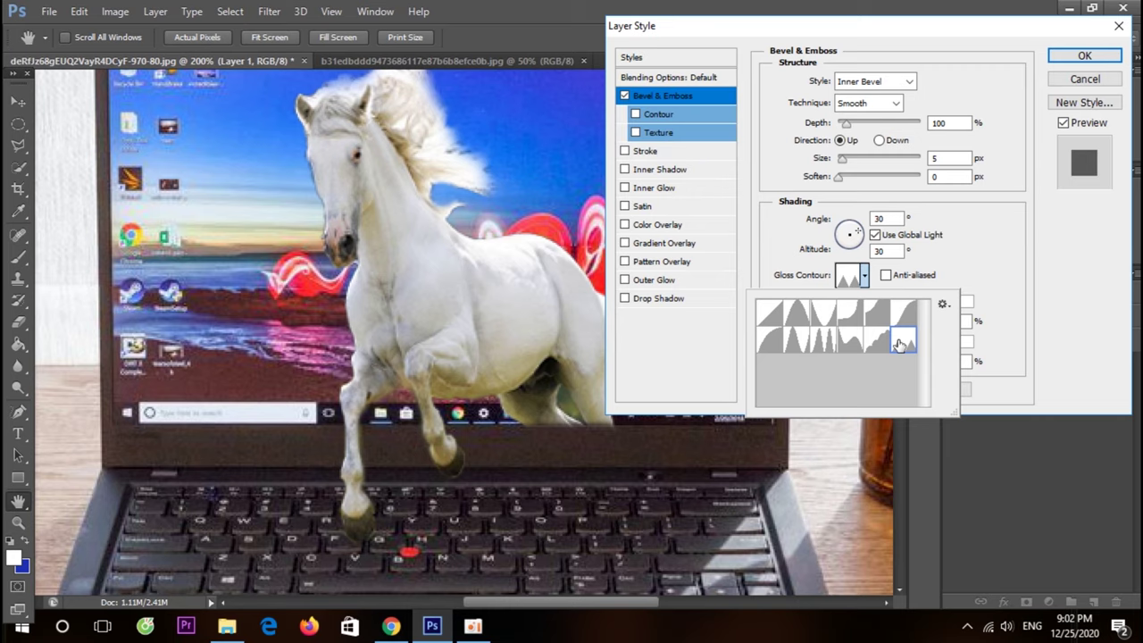
click(878, 342)
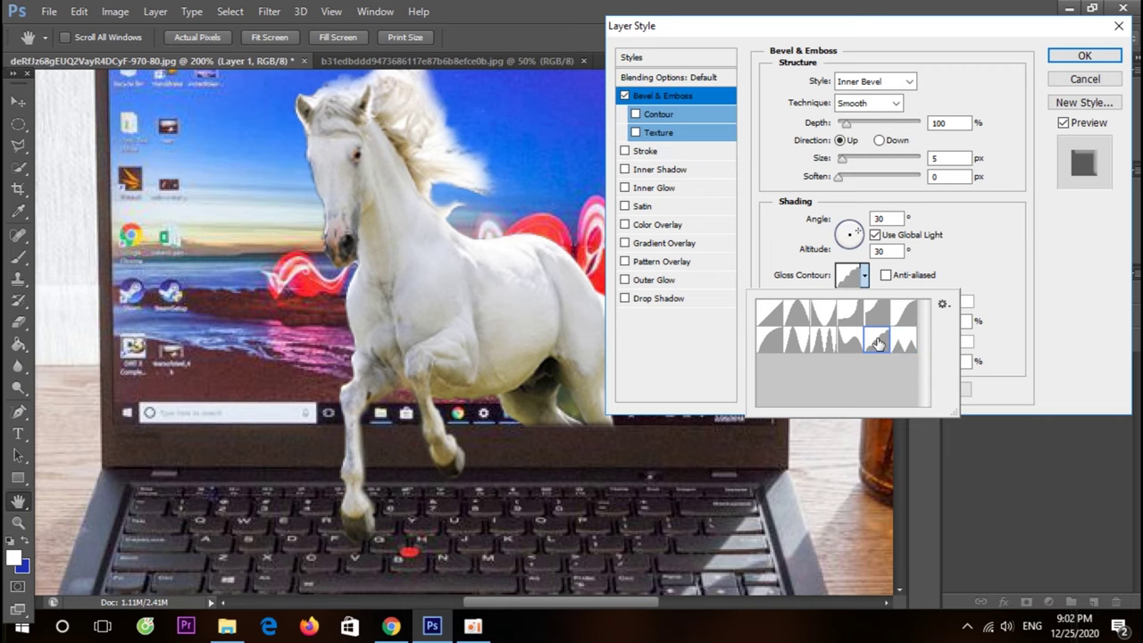
scroll(877, 343, up, 1)
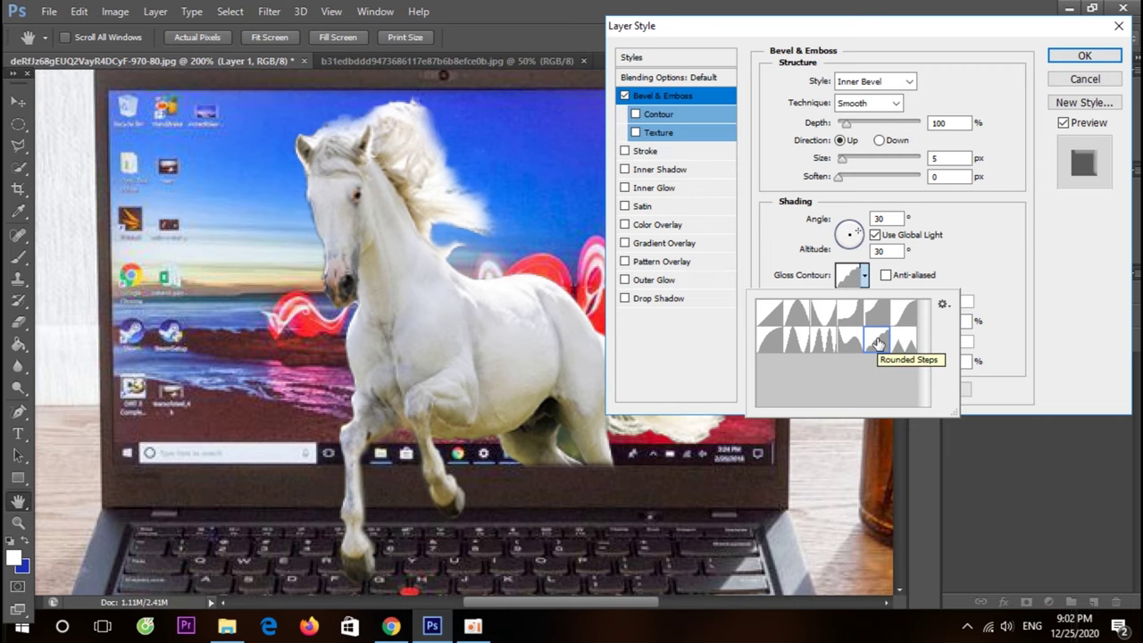
click(799, 315)
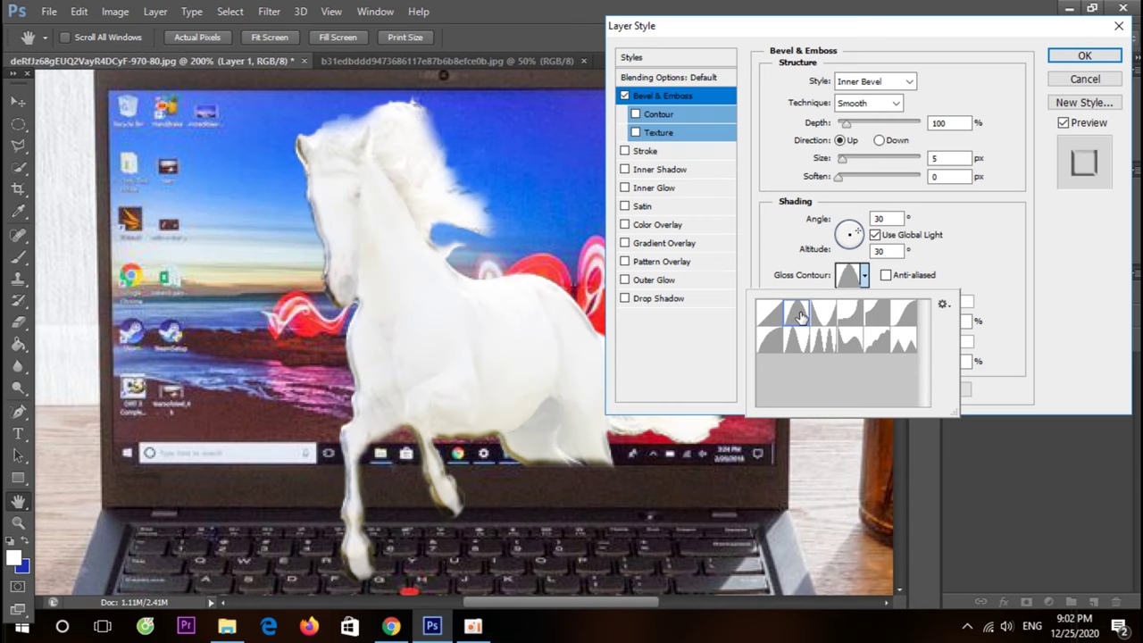
click(829, 314)
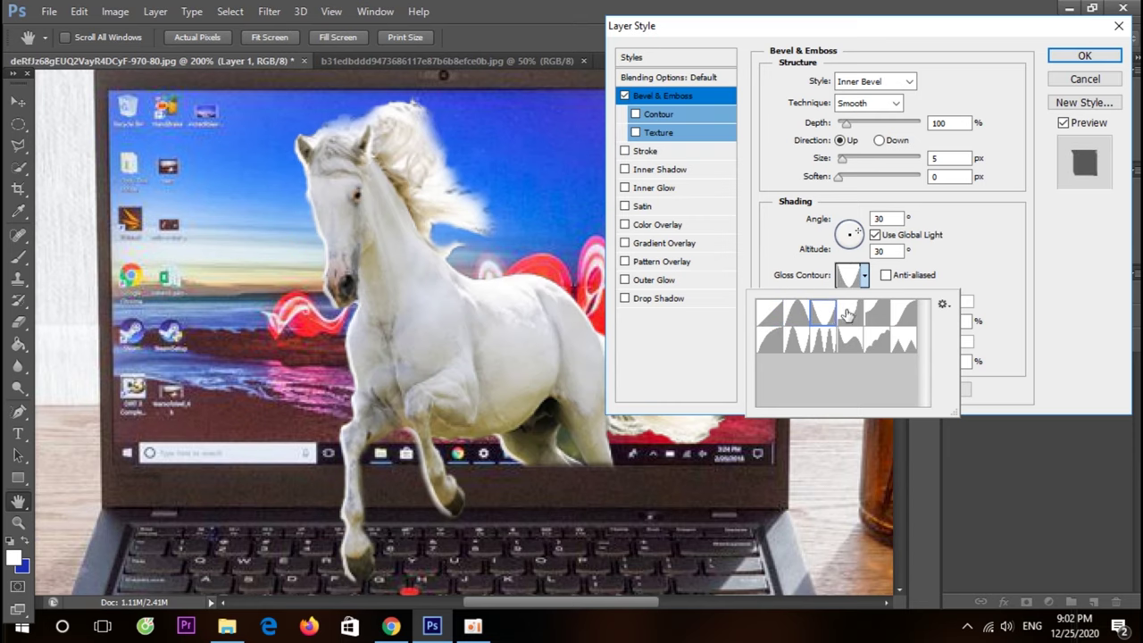
click(848, 314)
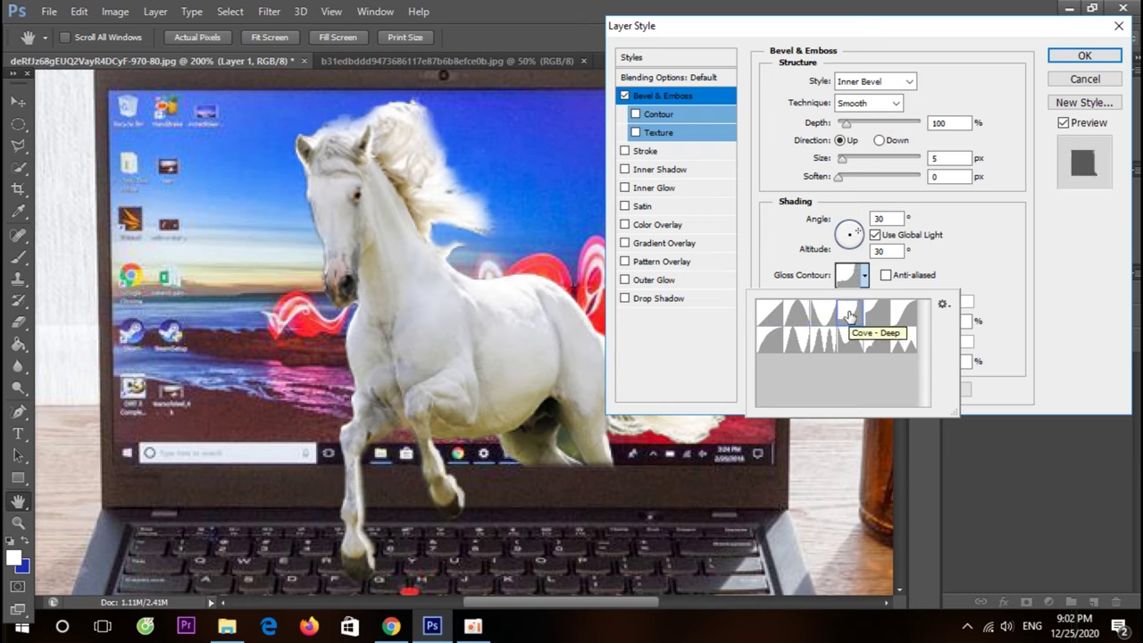
click(865, 314)
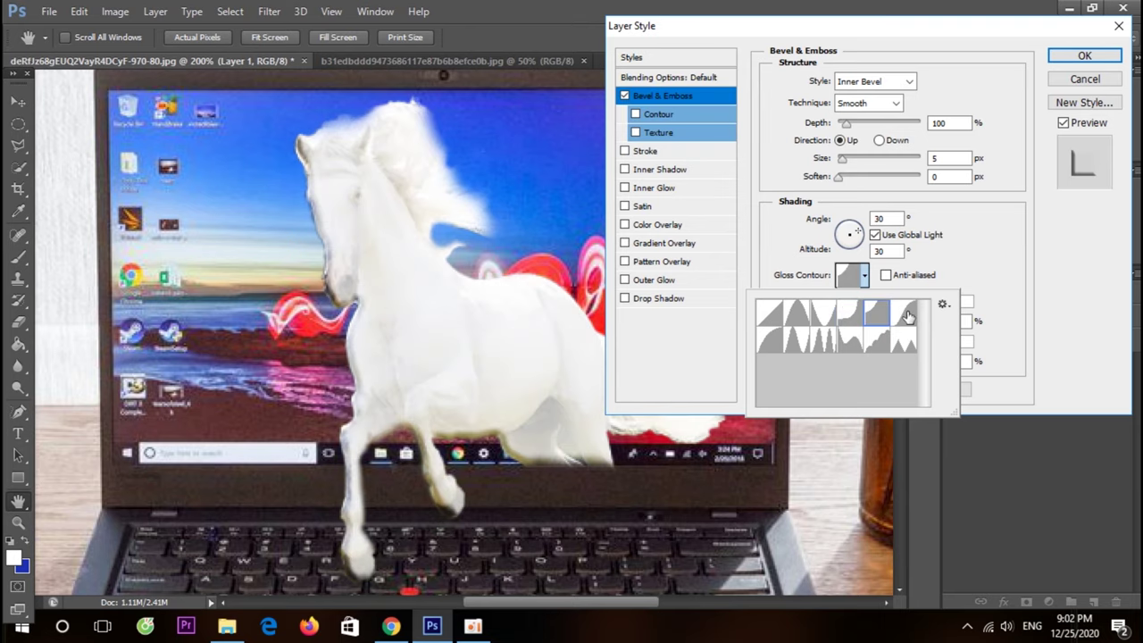
- Set bevel size 199 px, highlight 28%, shadow 51% opacity, and soften 11 px
mouse_move(854, 161)
mouse_down()
mouse_move(875, 172)
mouse_move(900, 162)
mouse_move(840, 166)
mouse_move(863, 174)
mouse_up()
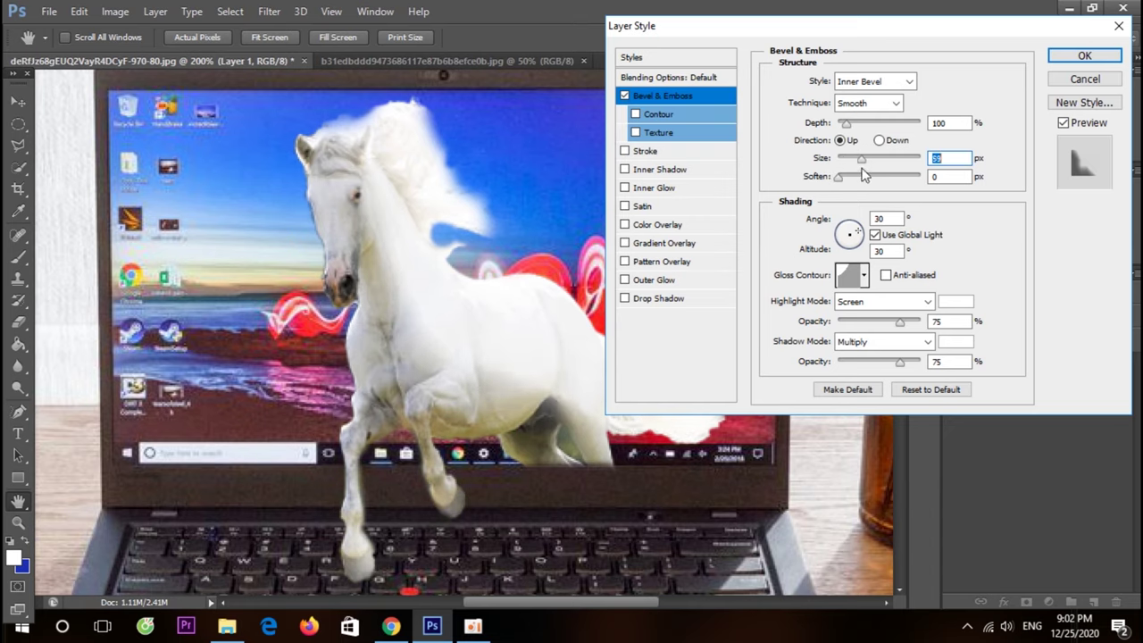
drag(863, 174, 877, 163)
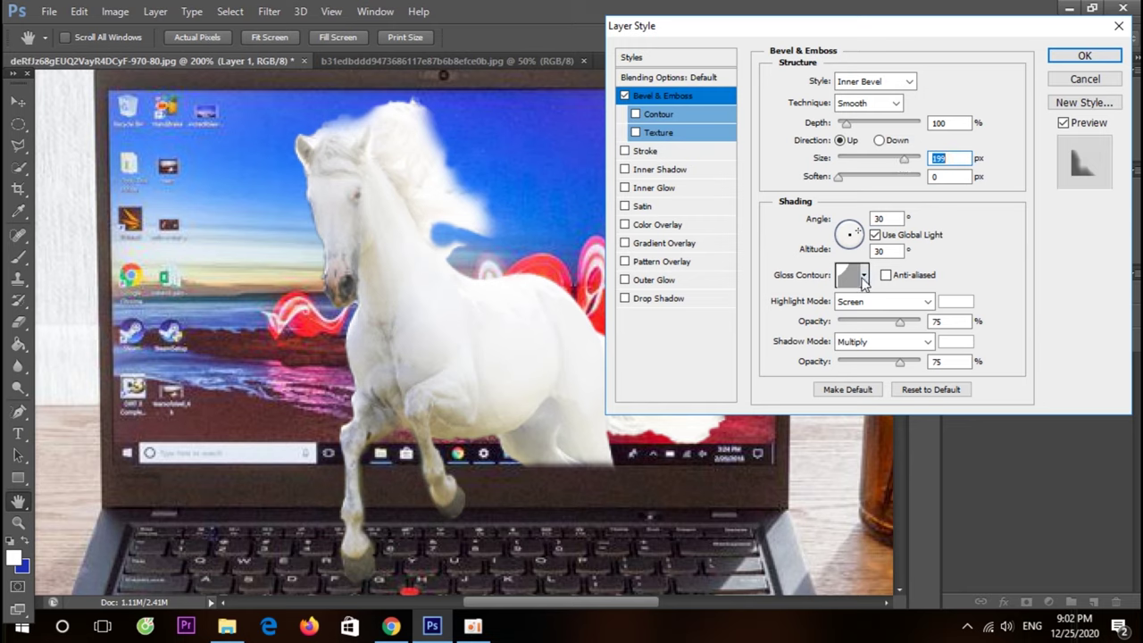
drag(899, 322, 860, 322)
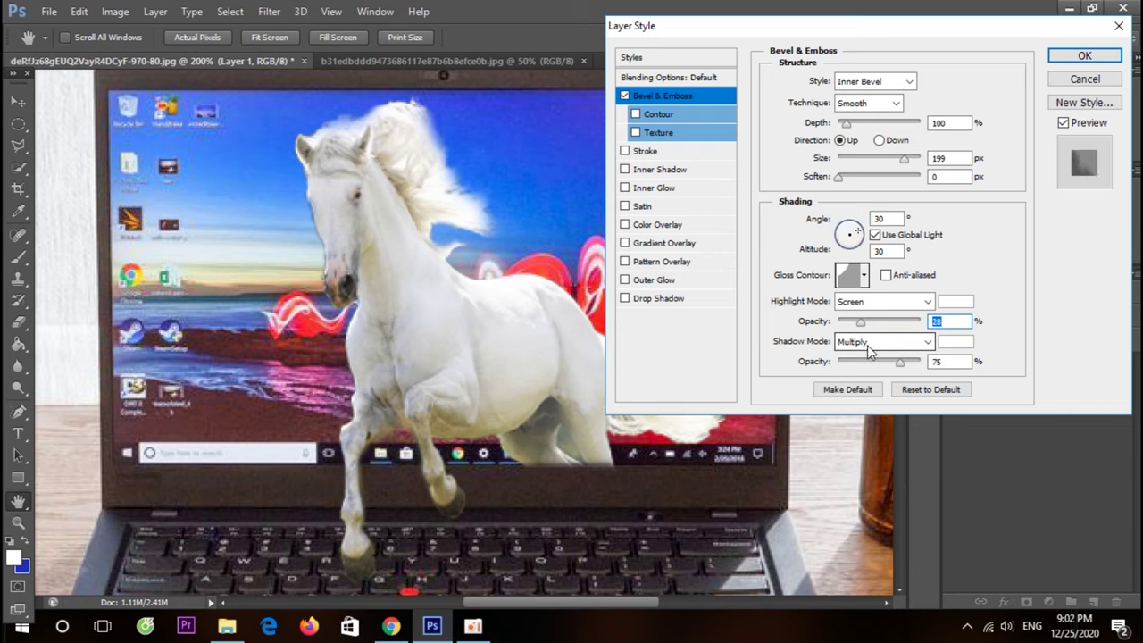
drag(897, 370, 840, 368)
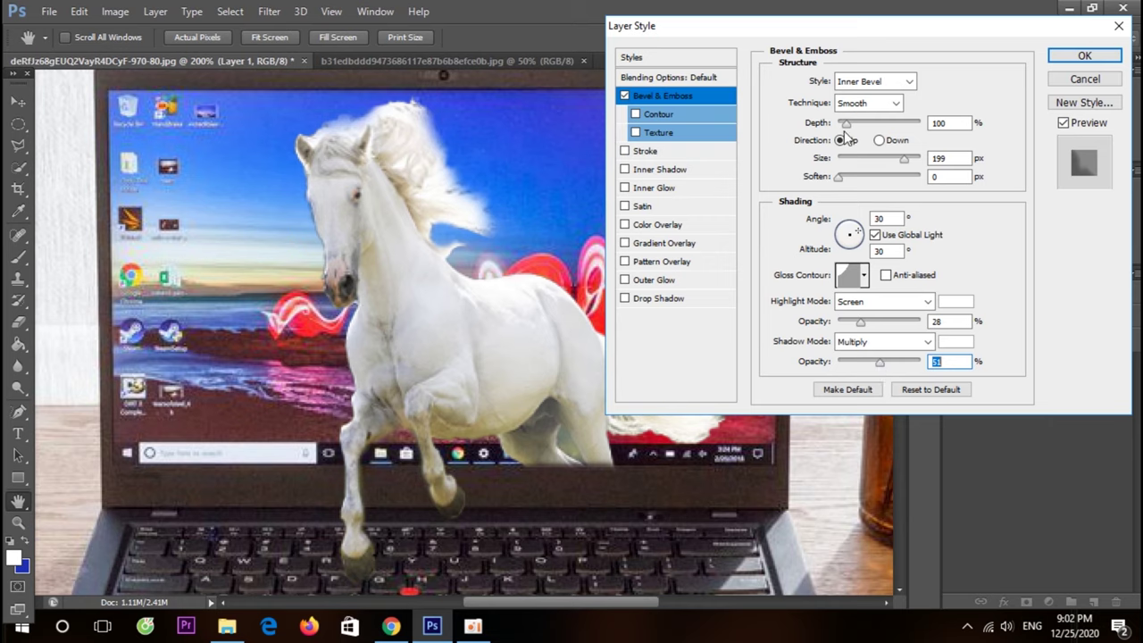
drag(839, 176, 897, 191)
- Enable the bevel's Contour and apply the third top-row contour preset
click(646, 113)
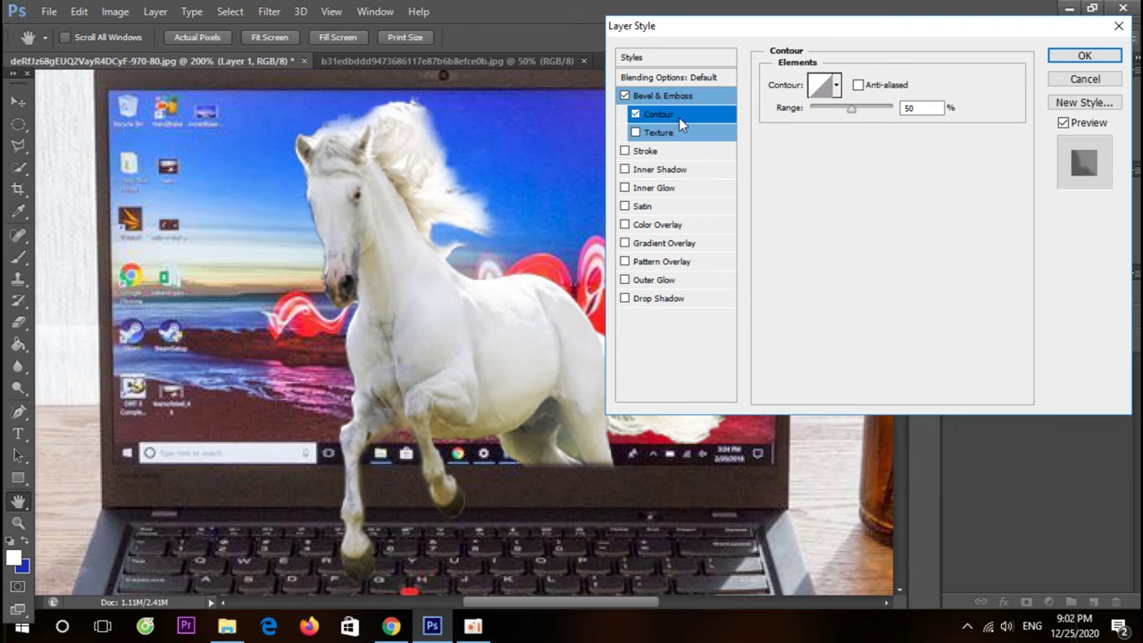
click(837, 85)
click(795, 152)
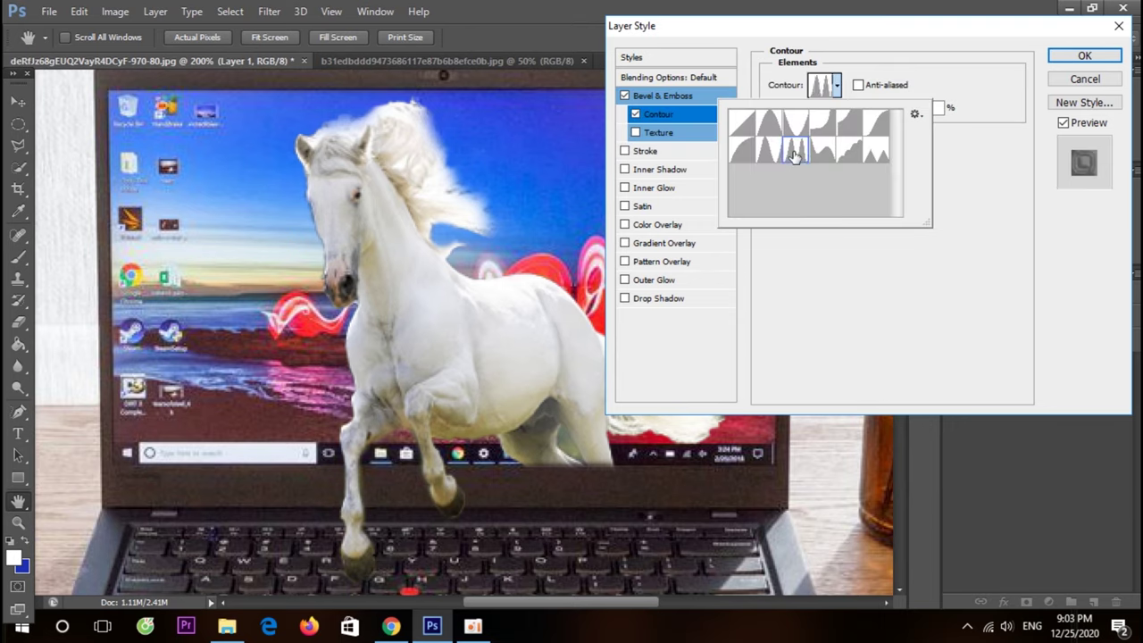
click(769, 151)
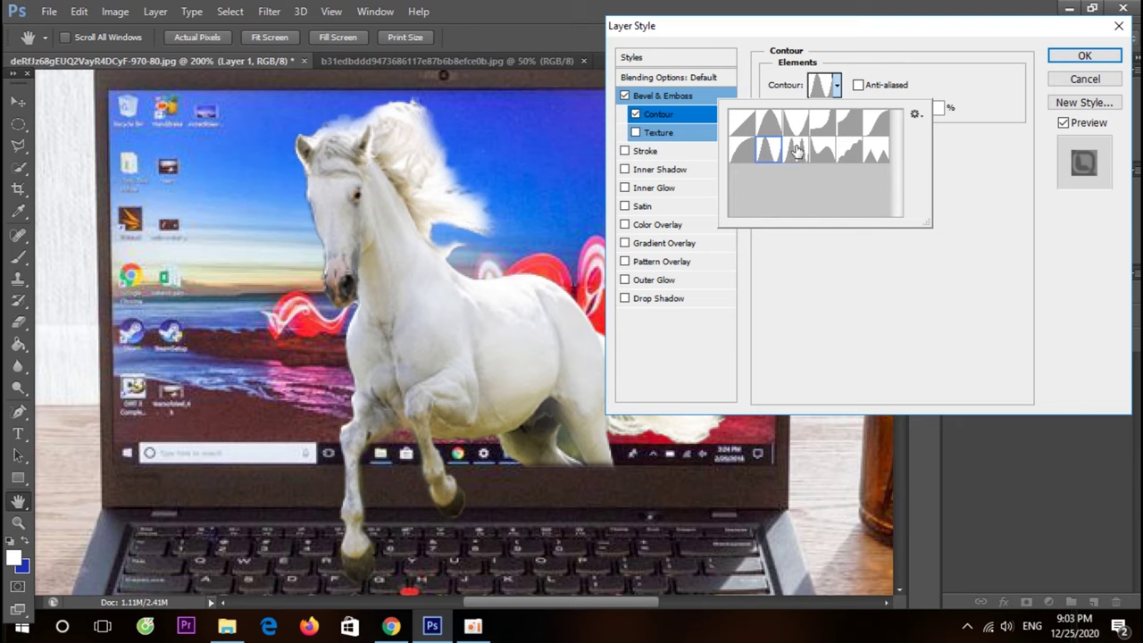
click(791, 123)
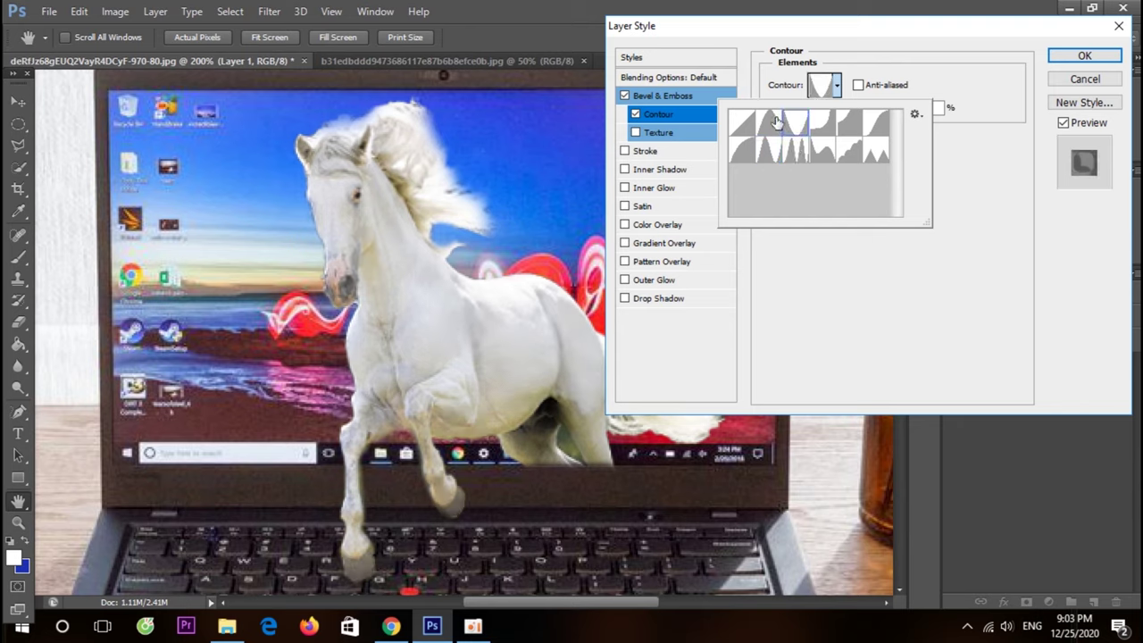
click(997, 203)
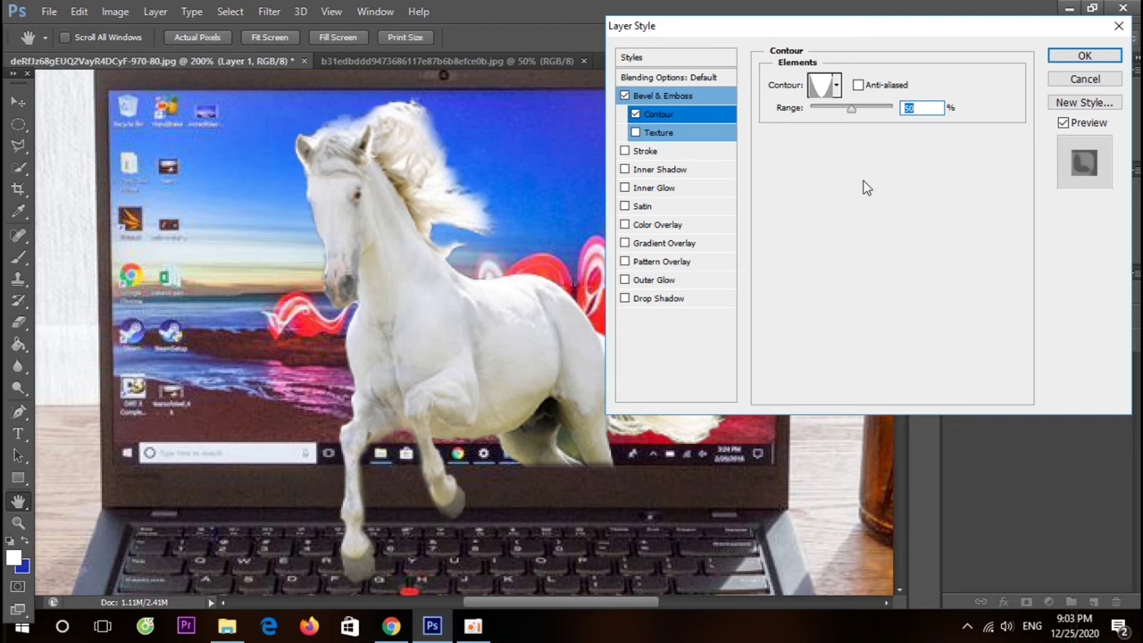
- Add a Stroke to the horse, trying several colours before keeping black
click(645, 152)
click(656, 151)
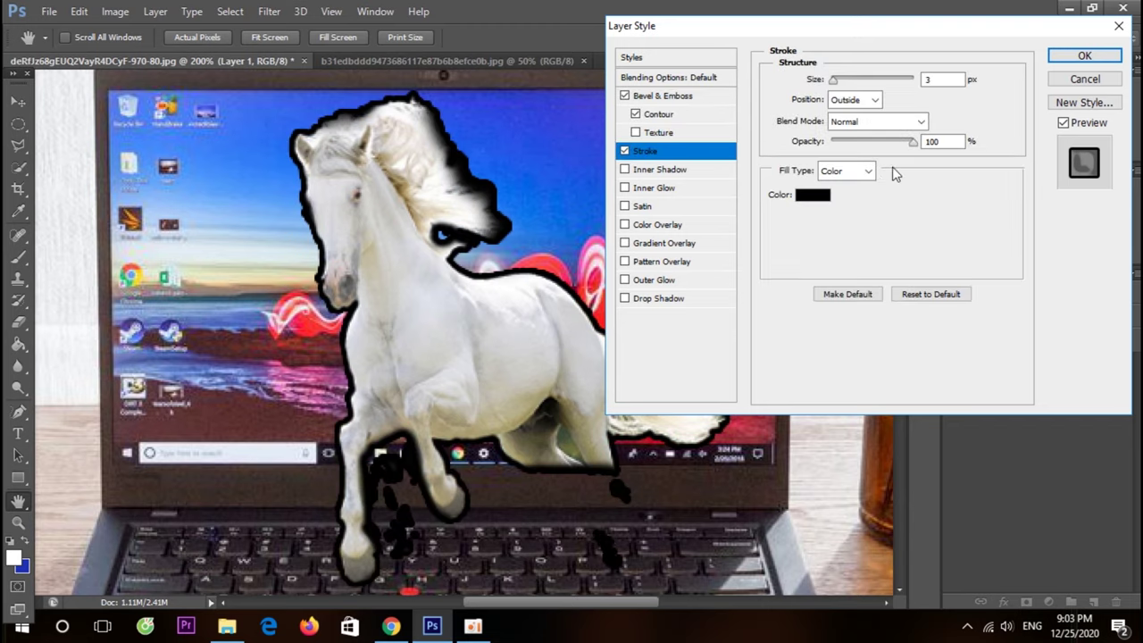
click(817, 194)
drag(764, 229, 665, 187)
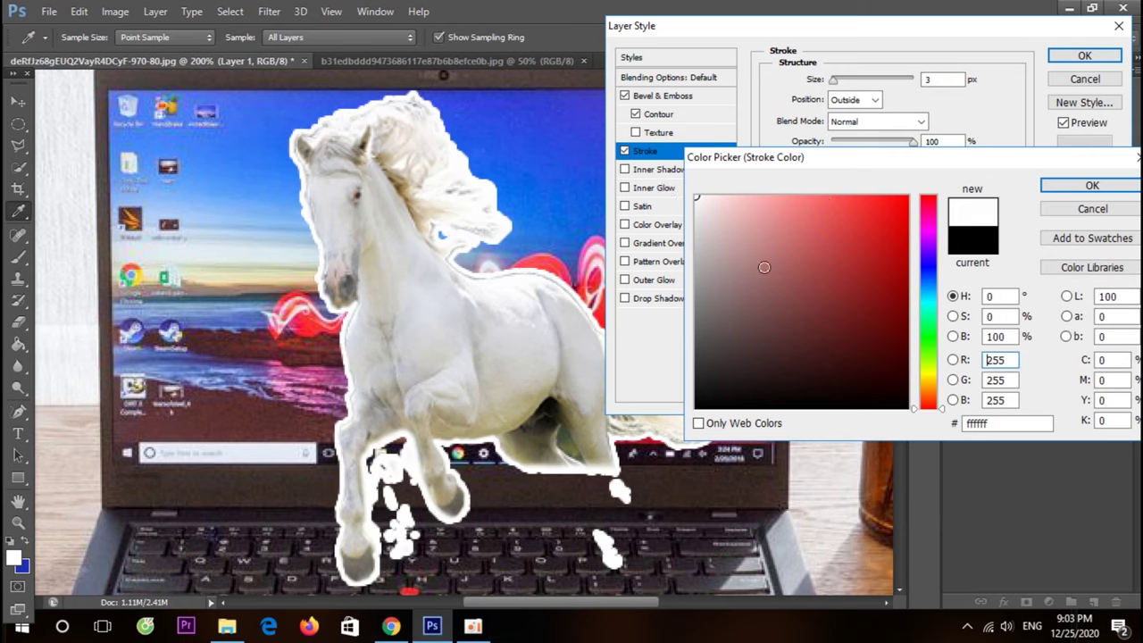
click(714, 402)
click(859, 384)
drag(919, 310, 929, 178)
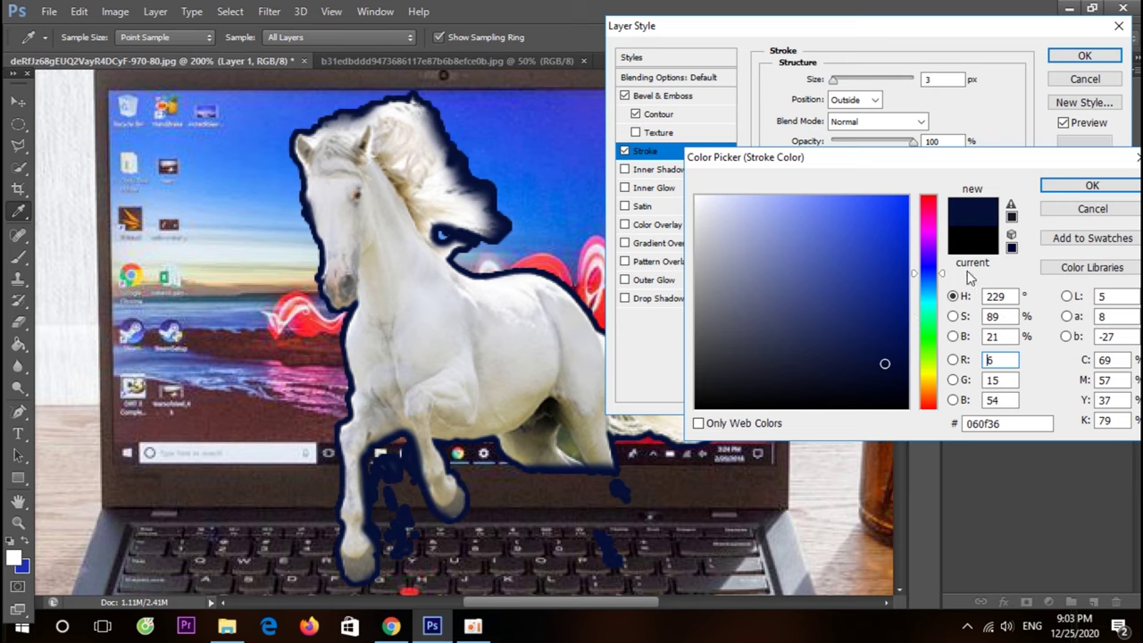
click(1092, 208)
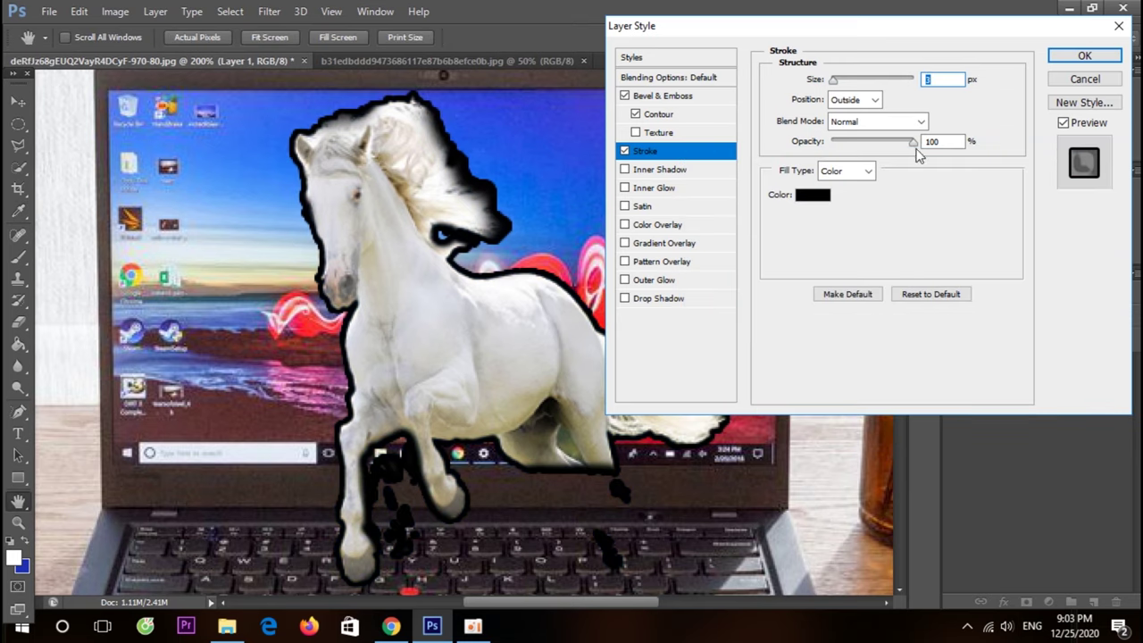
- Fade the stroke opacity to 0% and test a yellow colour, then discard it
drag(912, 142, 839, 143)
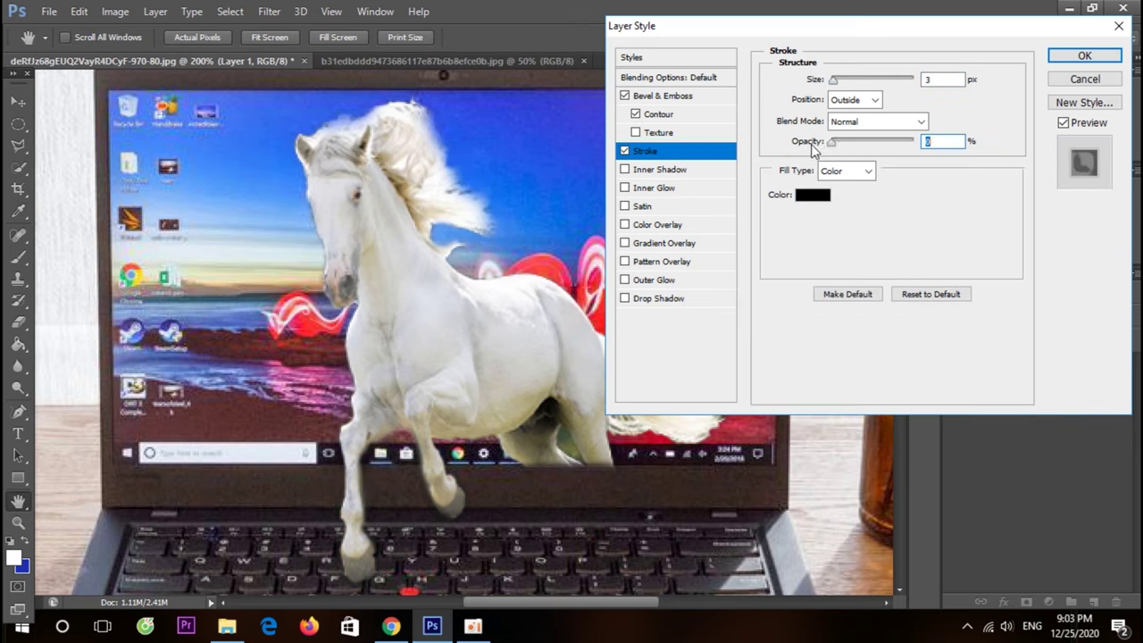
click(813, 194)
click(831, 350)
click(853, 406)
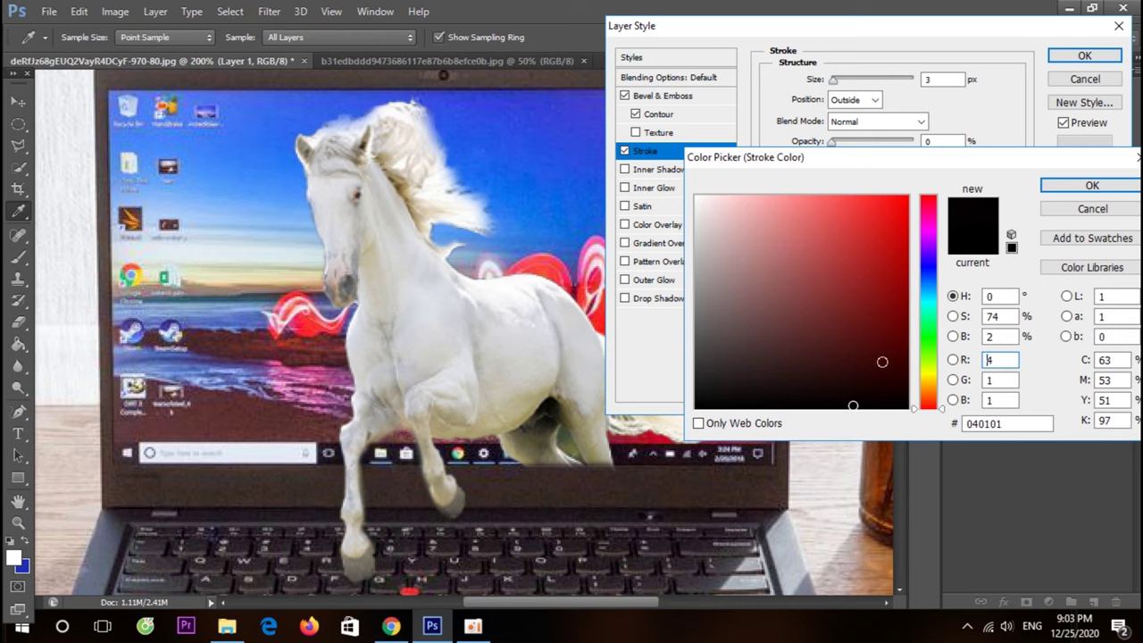
click(929, 371)
drag(897, 205, 948, 163)
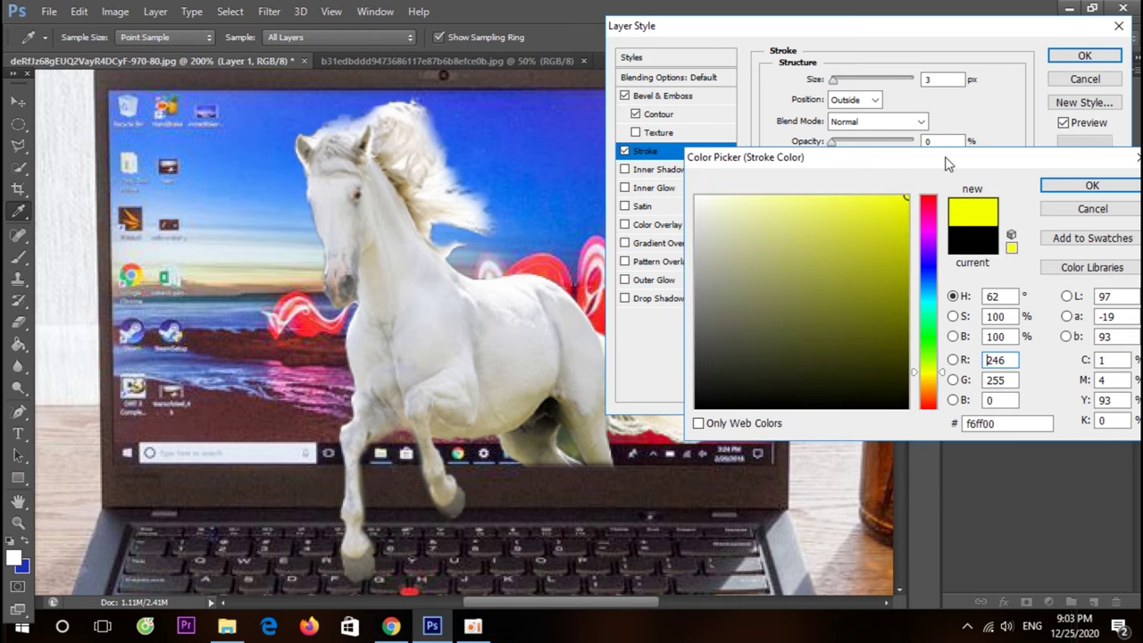
click(1092, 208)
- Widen the stroke to 207 px at 0% opacity, keeping the colour black
drag(835, 147, 839, 149)
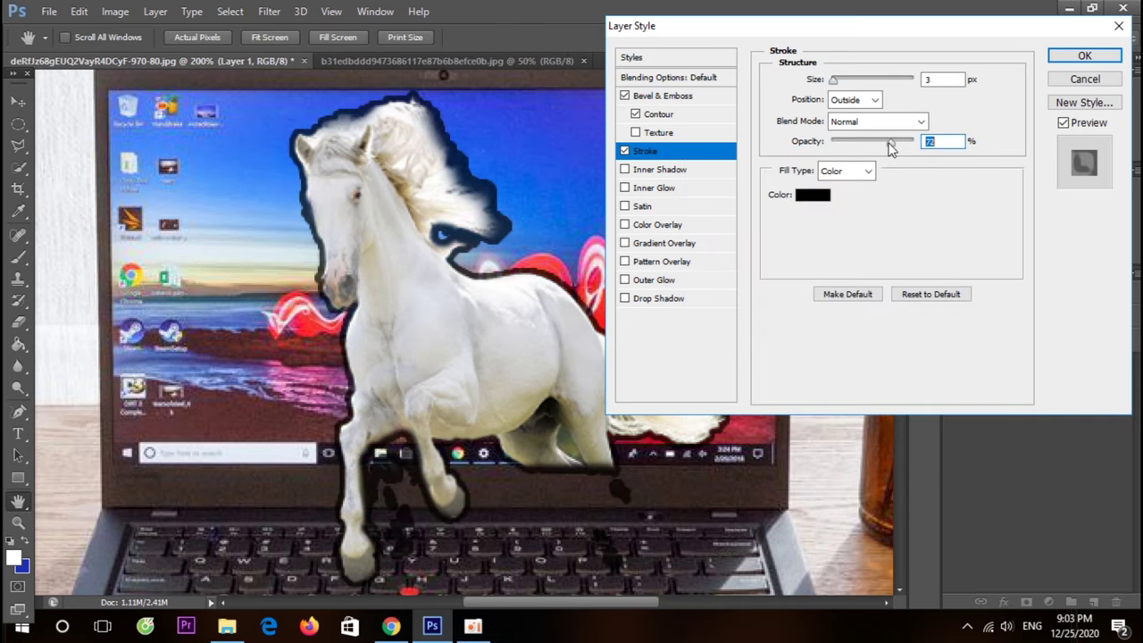
drag(835, 145, 830, 144)
drag(833, 79, 900, 81)
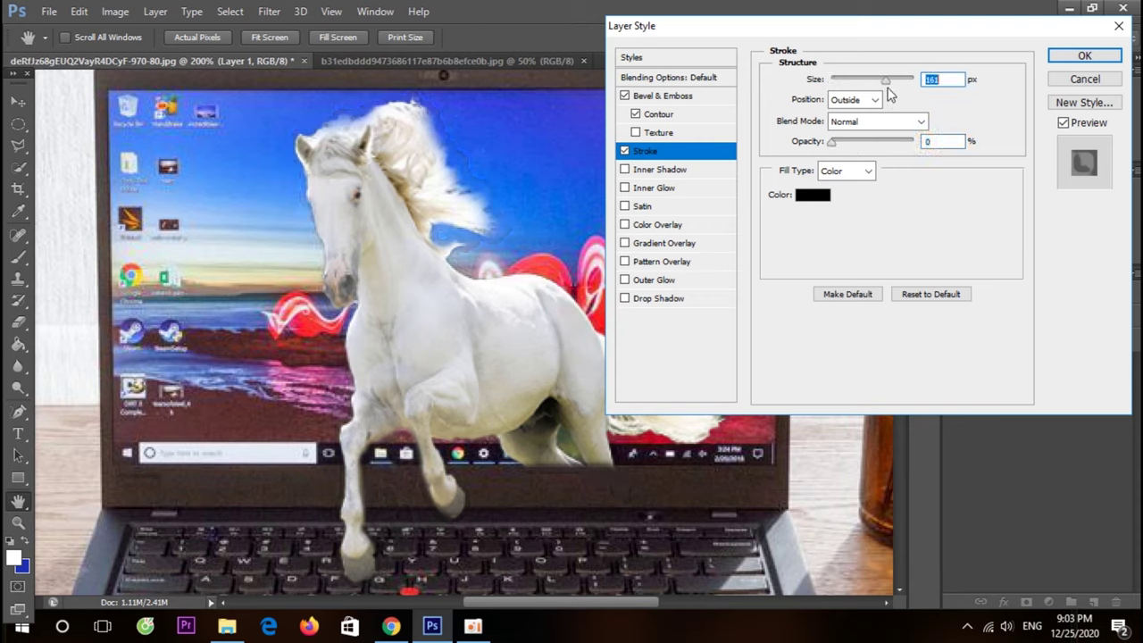
click(813, 194)
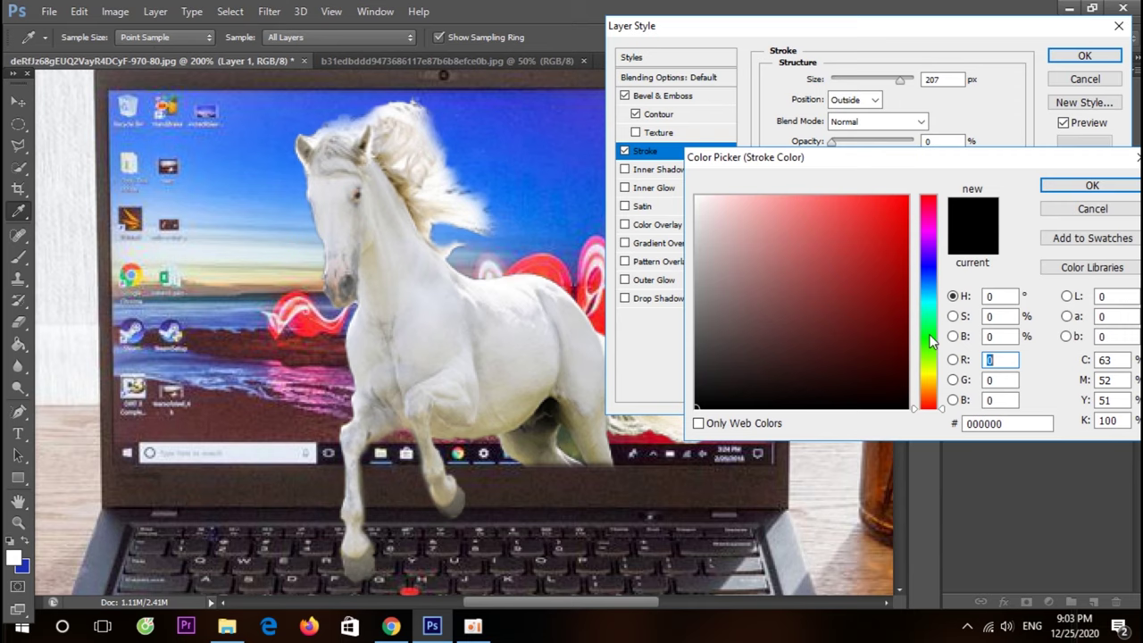
click(1091, 185)
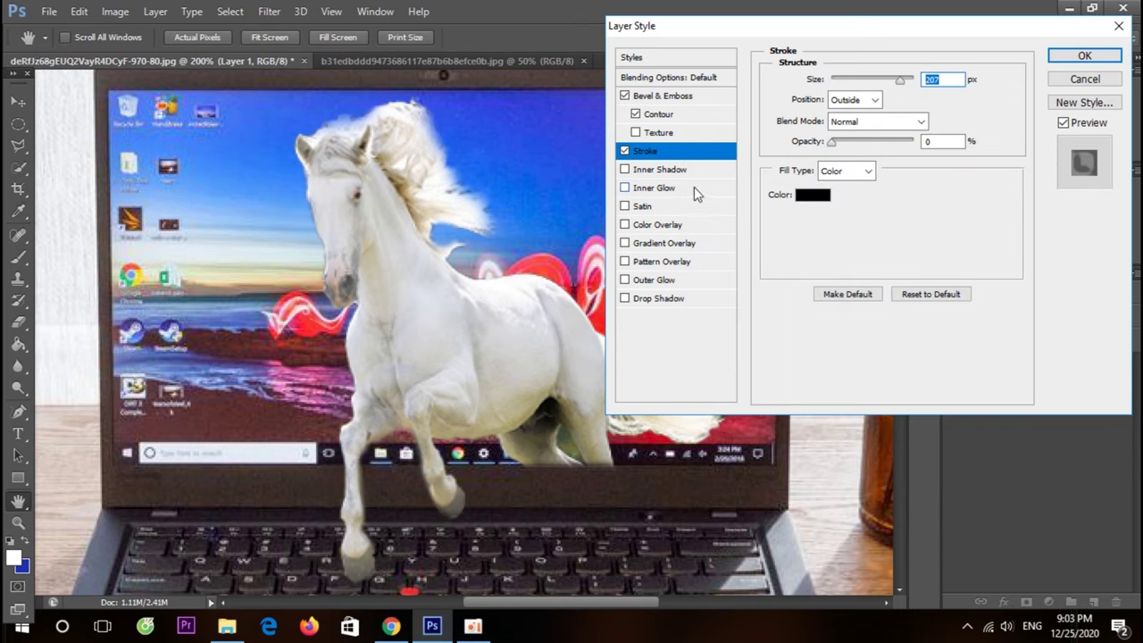
- Enable Inner Shadow and set its colour to pale off-white e6e6db
click(625, 169)
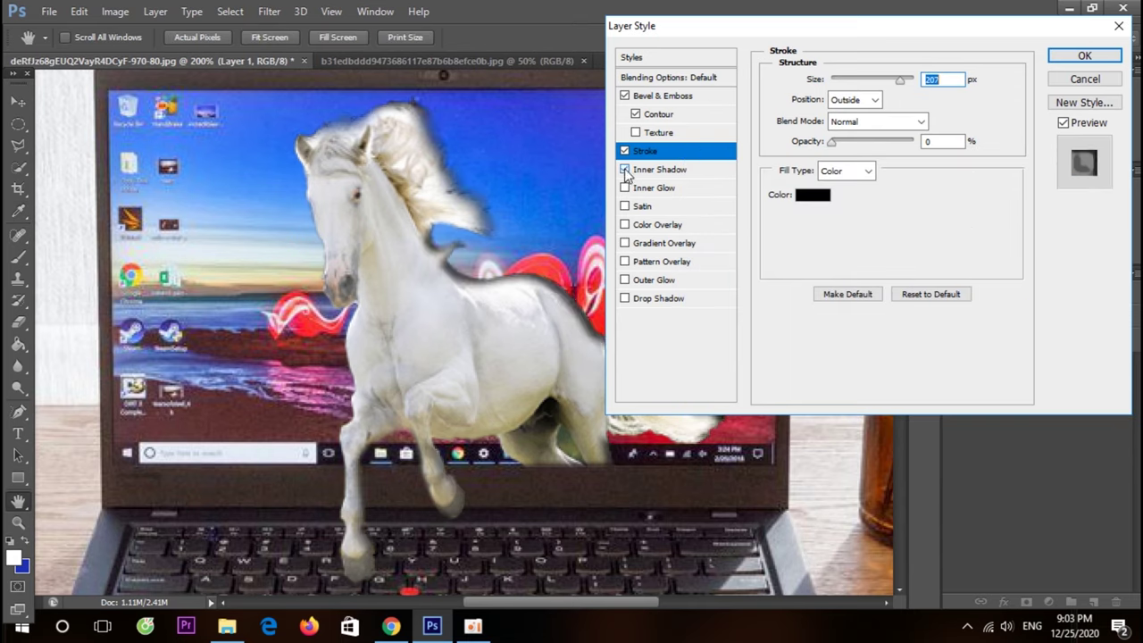
click(656, 171)
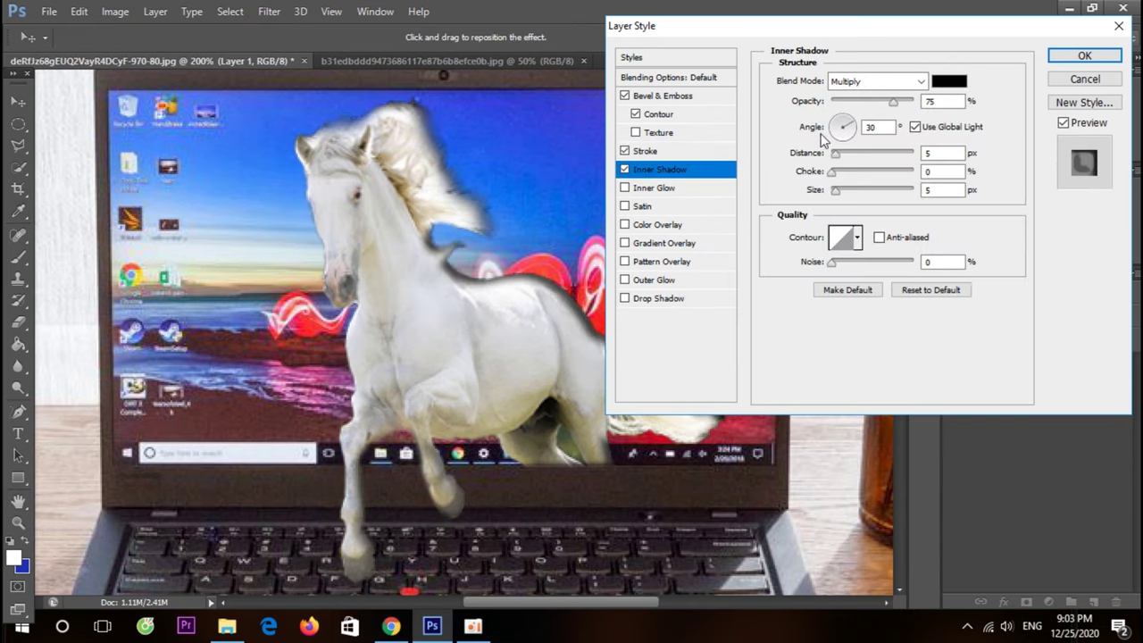
click(948, 81)
drag(787, 264, 657, 175)
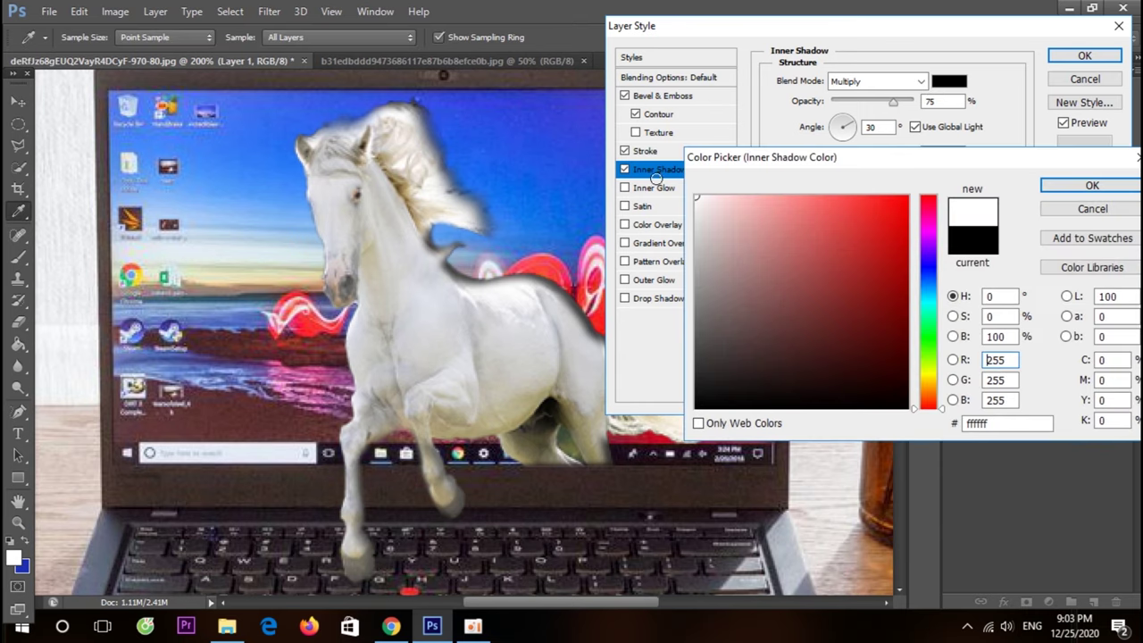
click(929, 374)
click(906, 233)
mouse_move(890, 239)
mouse_down()
mouse_move(769, 239)
mouse_move(732, 227)
mouse_move(692, 294)
mouse_move(705, 387)
mouse_move(717, 360)
mouse_move(706, 199)
mouse_move(704, 216)
mouse_up()
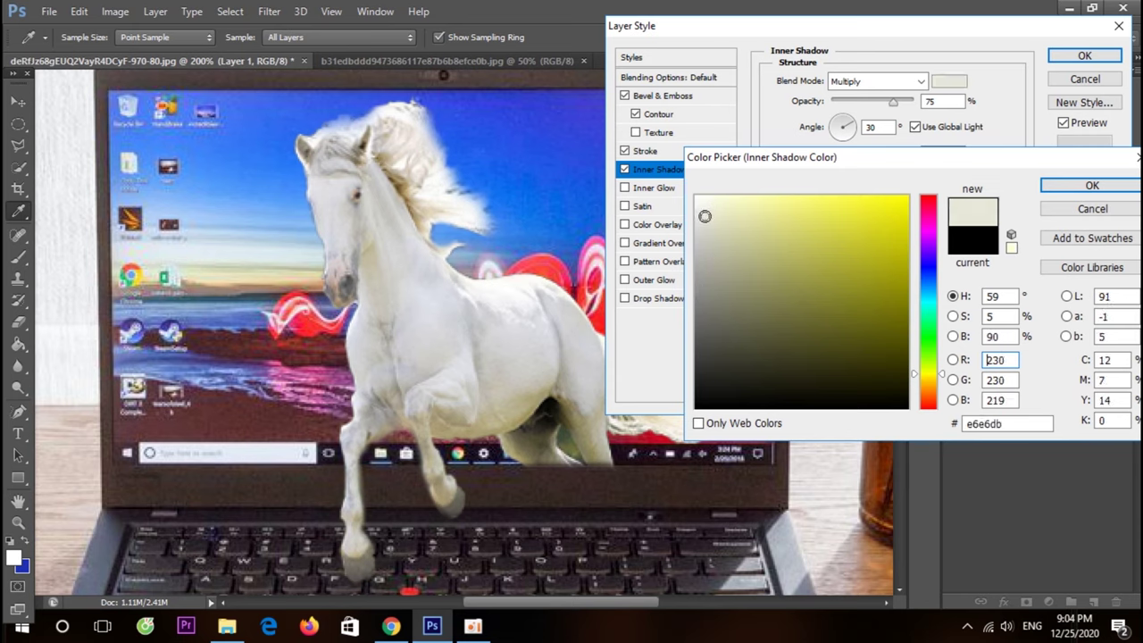
click(1091, 185)
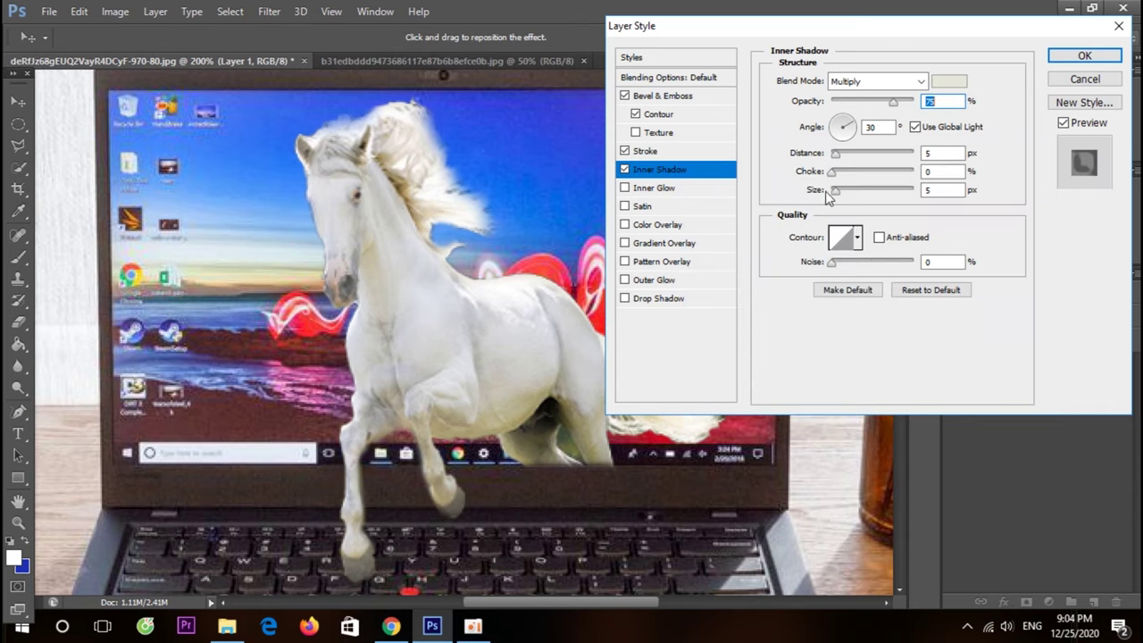
- Set the inner shadow choke 22%, distance 29 px, and noise 33%
drag(831, 172, 850, 175)
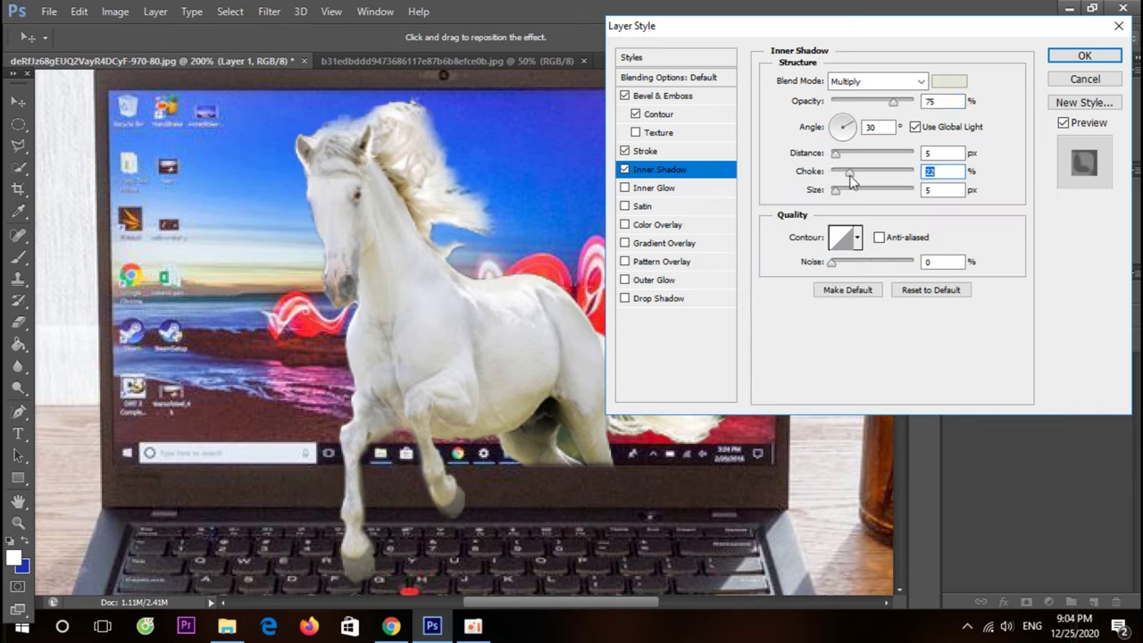
mouse_move(837, 155)
mouse_down()
mouse_move(865, 155)
mouse_move(855, 155)
mouse_up()
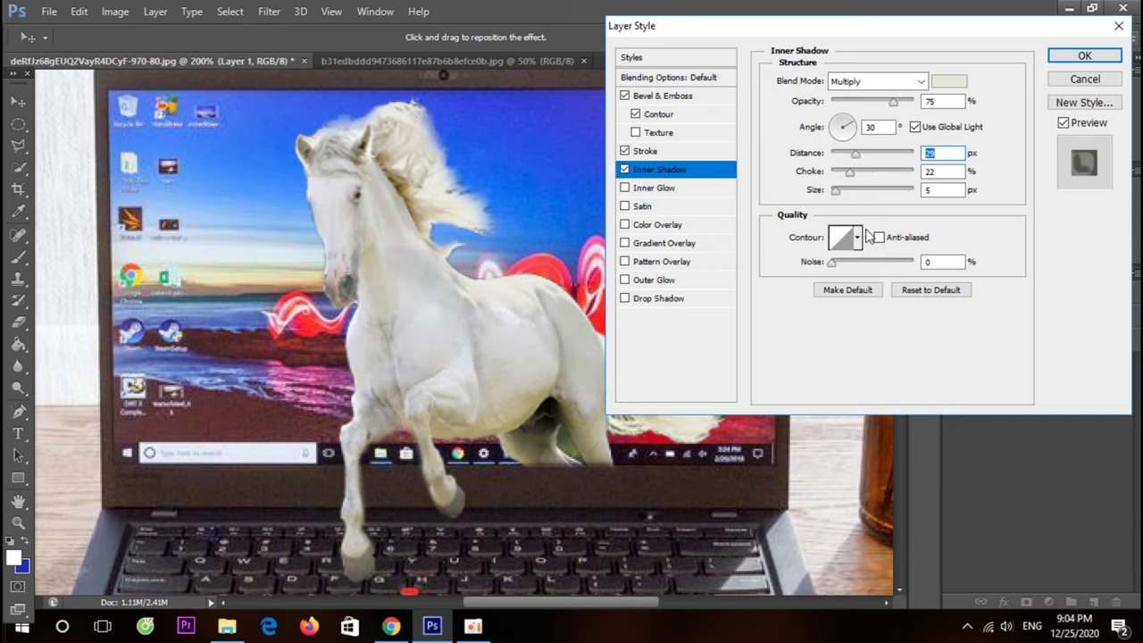
drag(833, 262, 892, 269)
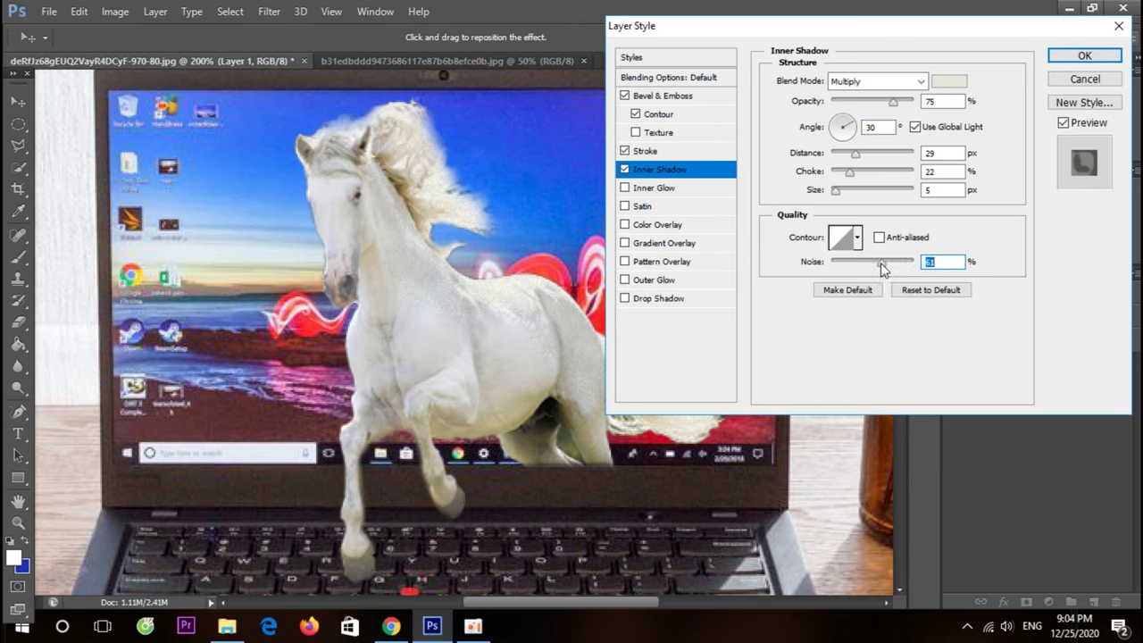
drag(888, 265, 858, 264)
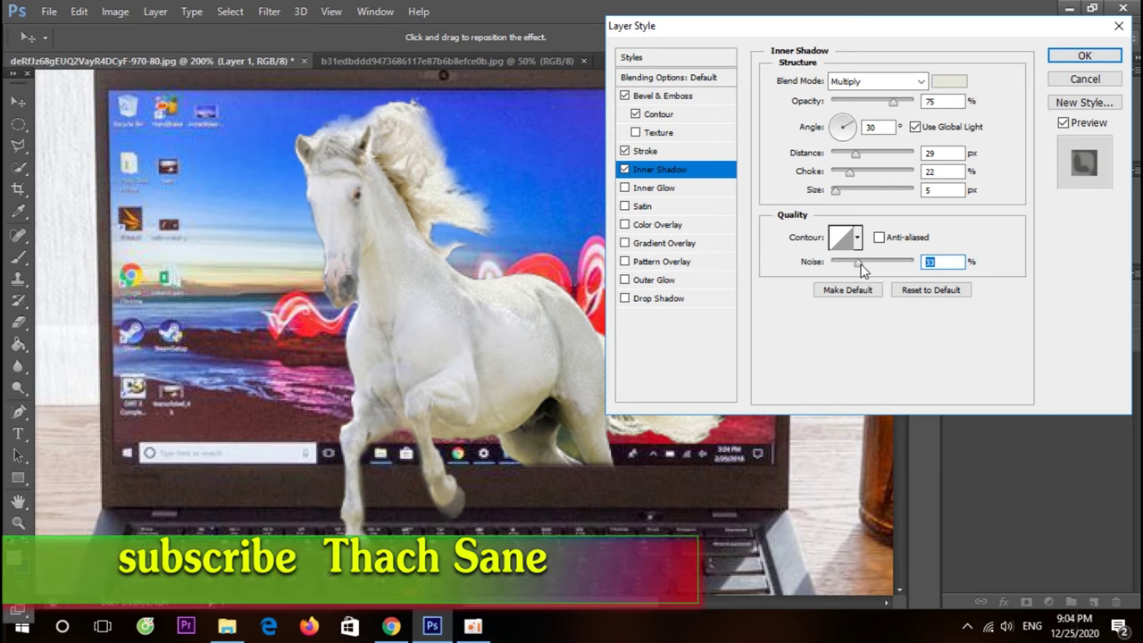
- Enable Inner Glow and, after trying several gradients, use Neutral Density
click(624, 187)
click(660, 188)
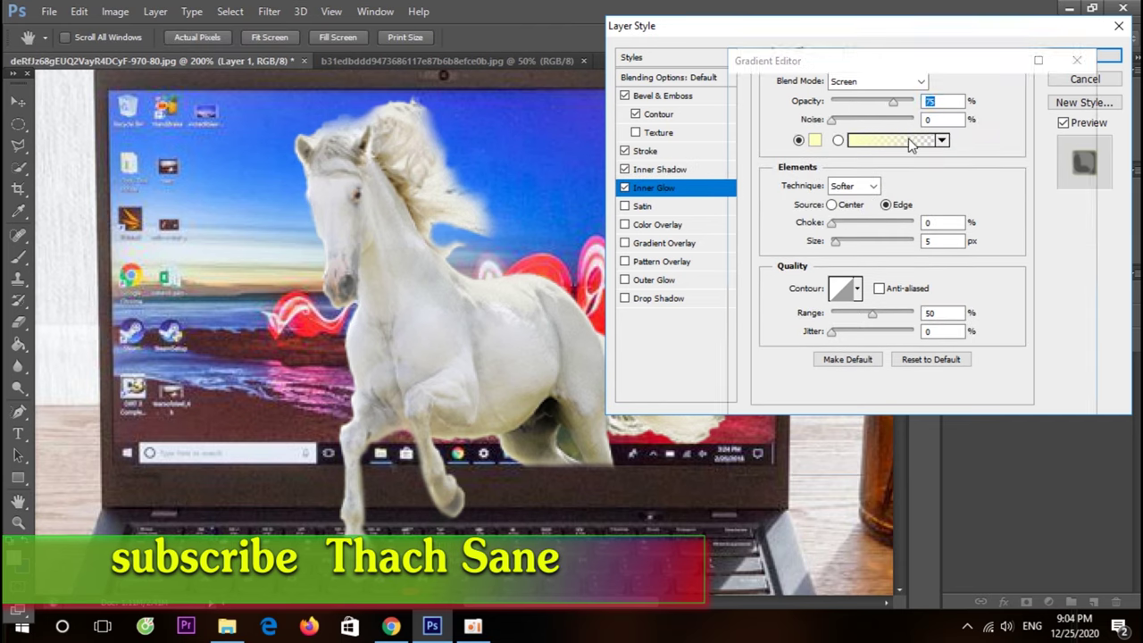
click(912, 143)
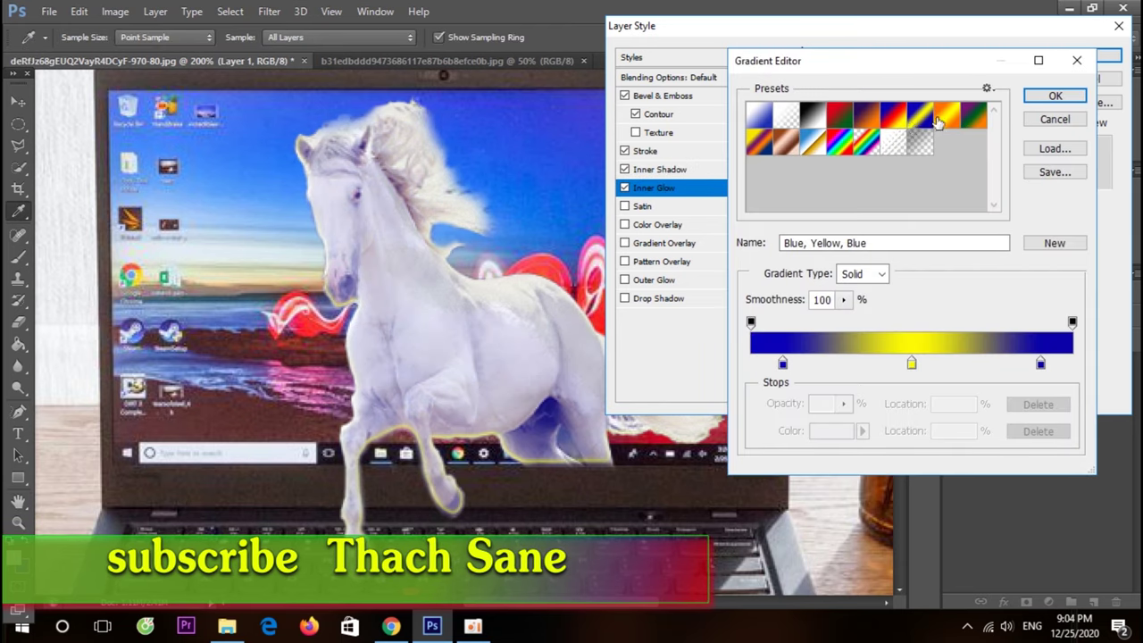
click(939, 121)
click(971, 116)
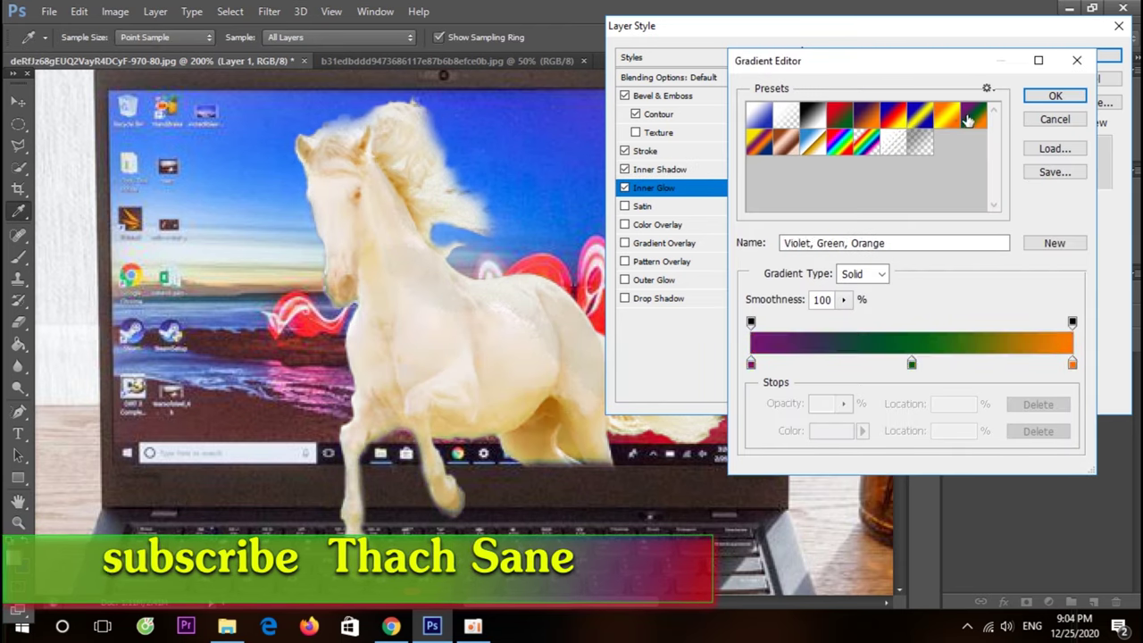
click(893, 143)
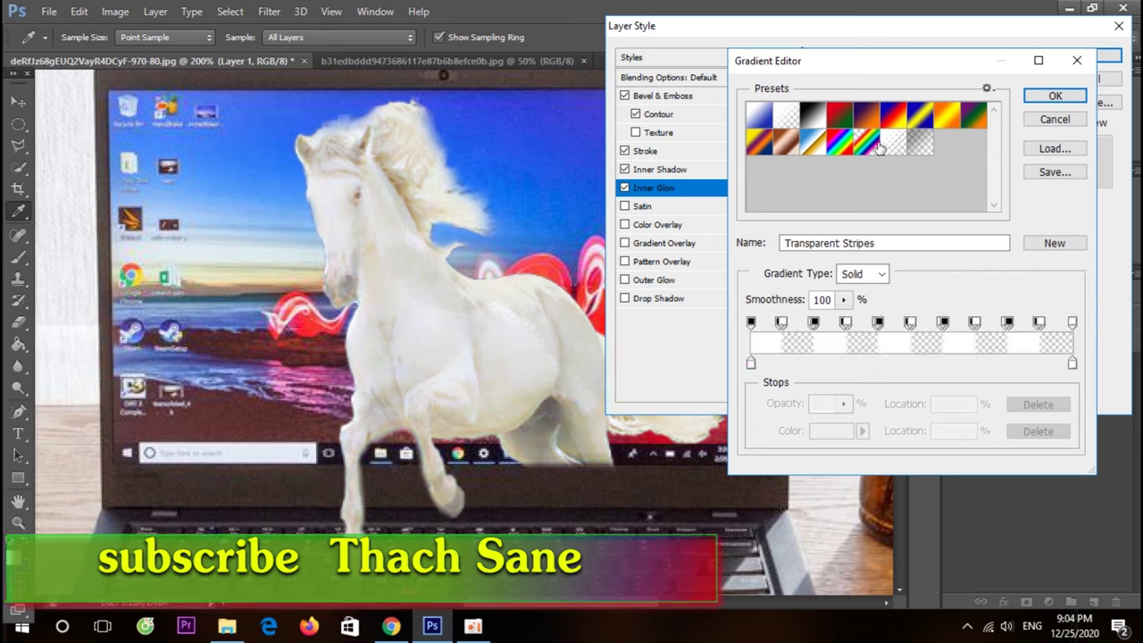
click(866, 143)
click(812, 148)
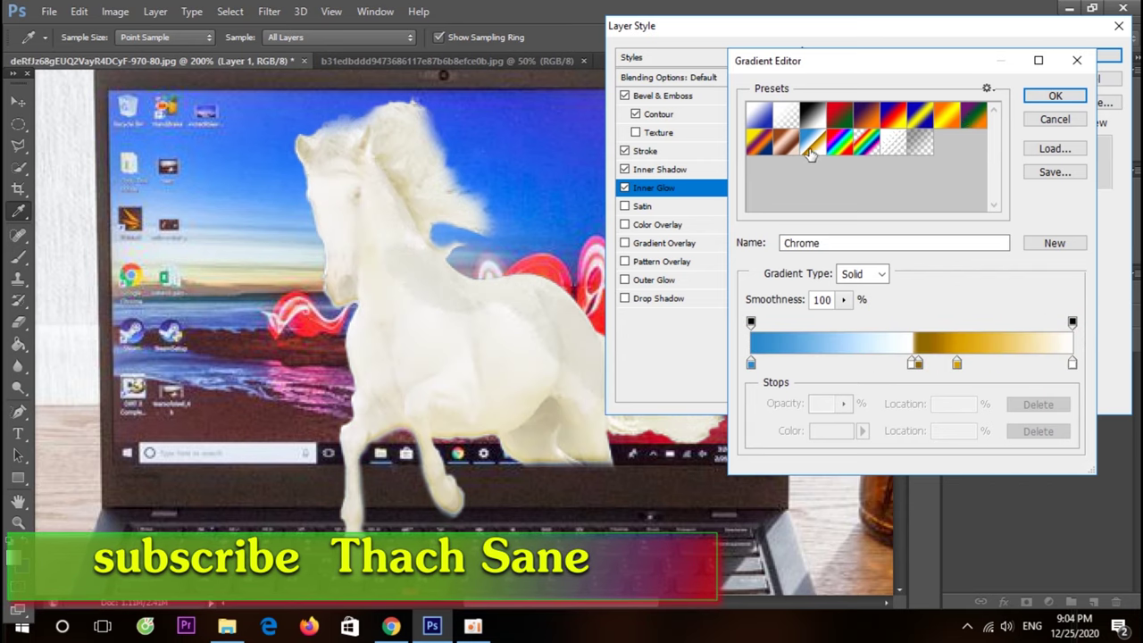
click(760, 120)
click(796, 119)
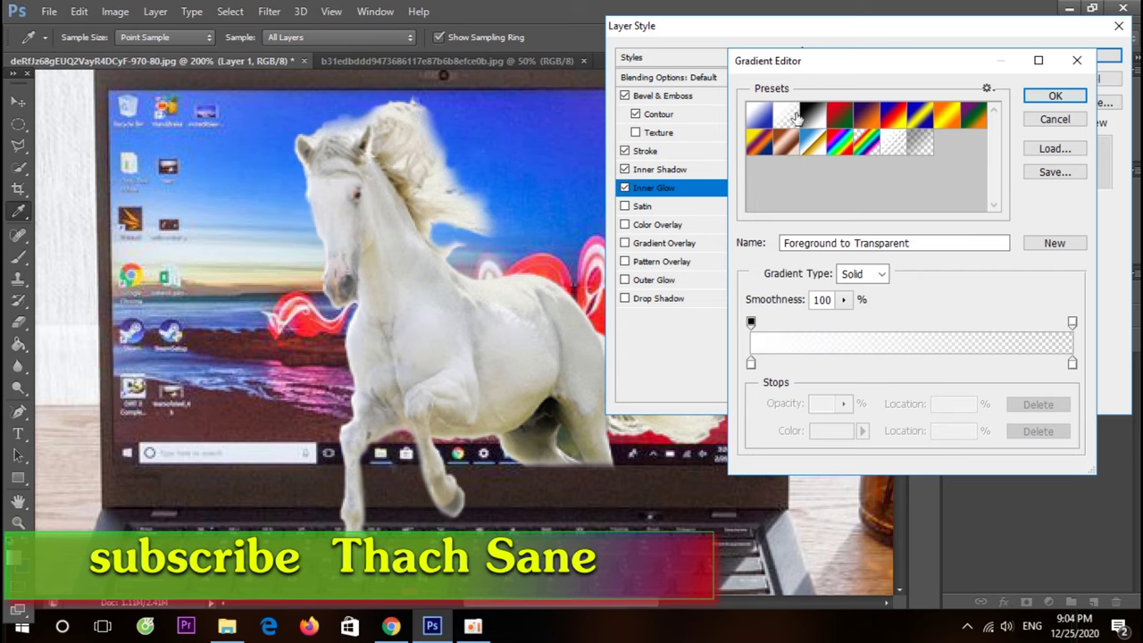
click(790, 148)
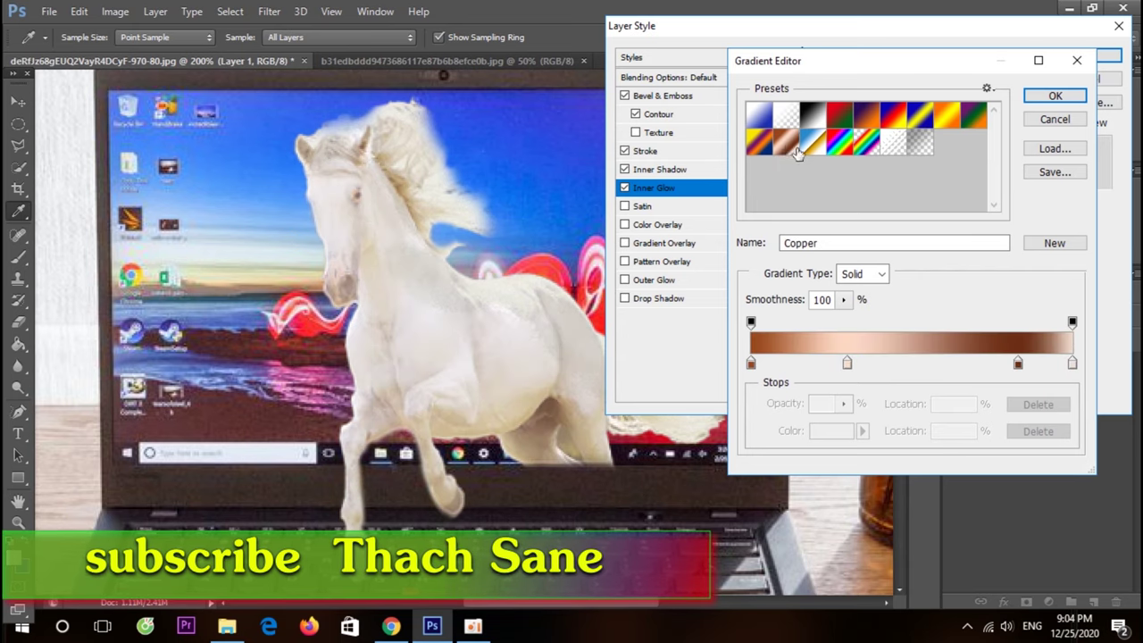
click(812, 149)
click(837, 149)
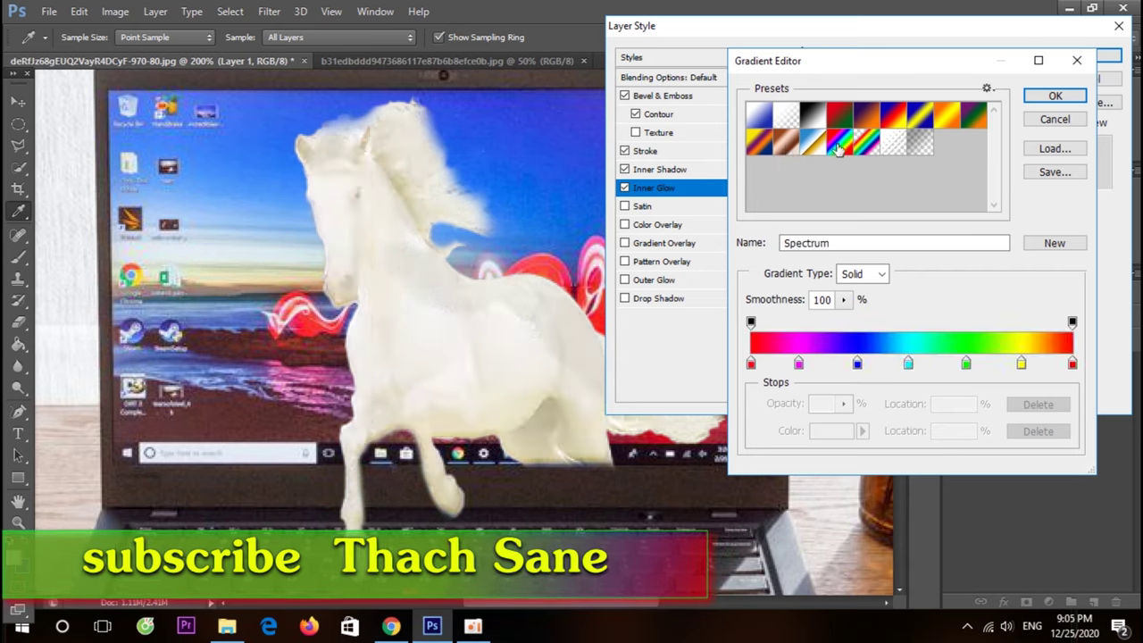
click(785, 145)
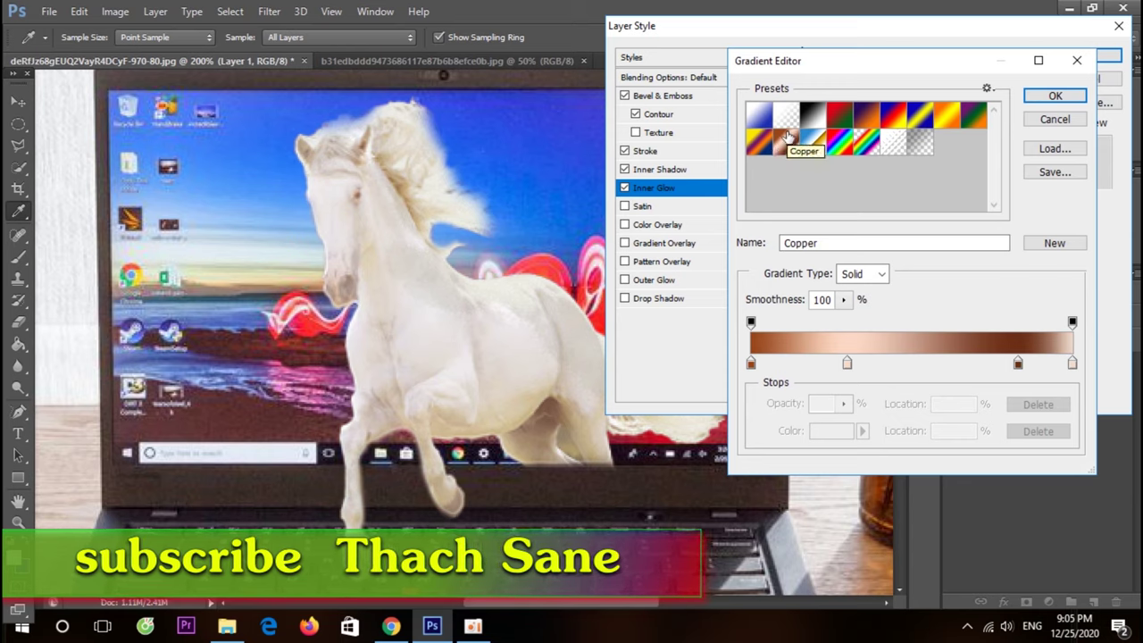
click(972, 122)
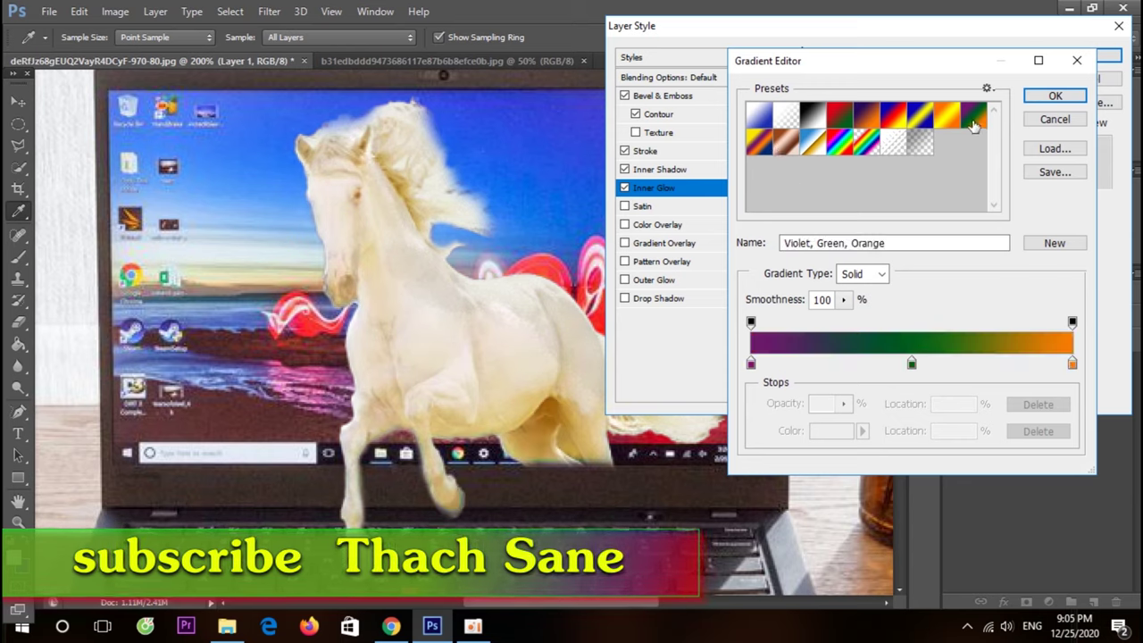
click(921, 143)
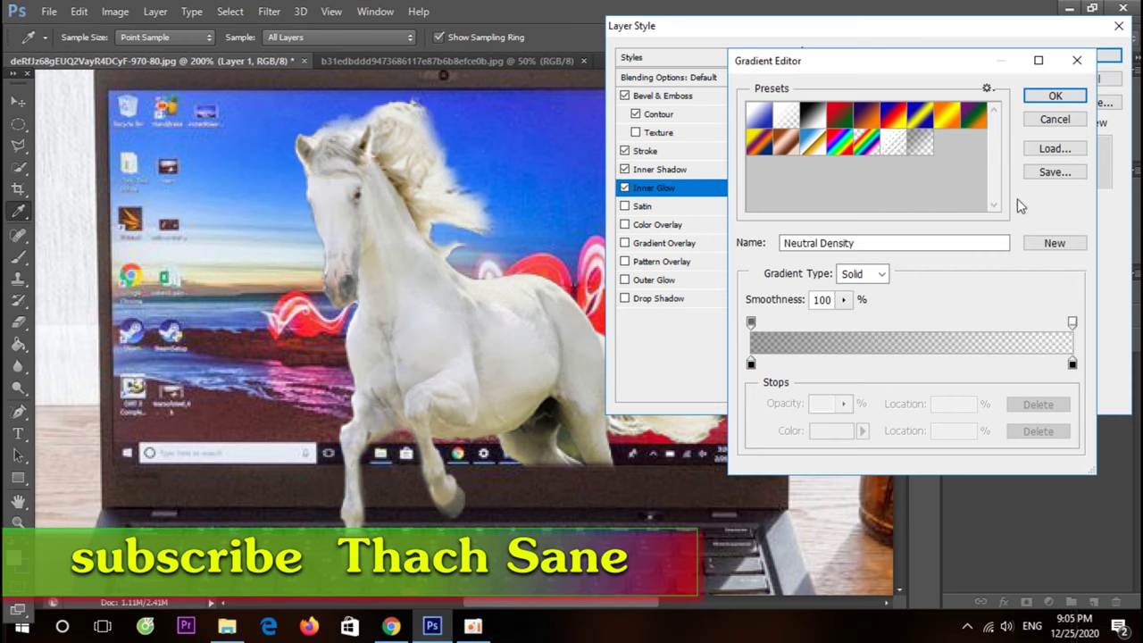
click(1049, 99)
- Give the inner glow a multi-peak contour and add some noise
click(857, 288)
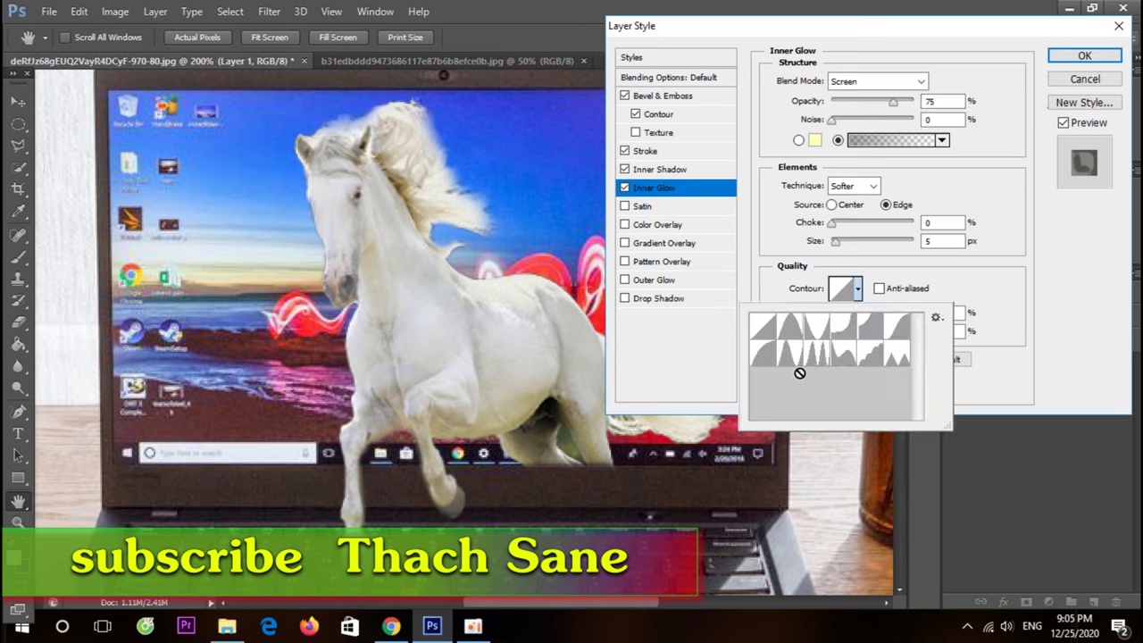
click(815, 355)
click(843, 357)
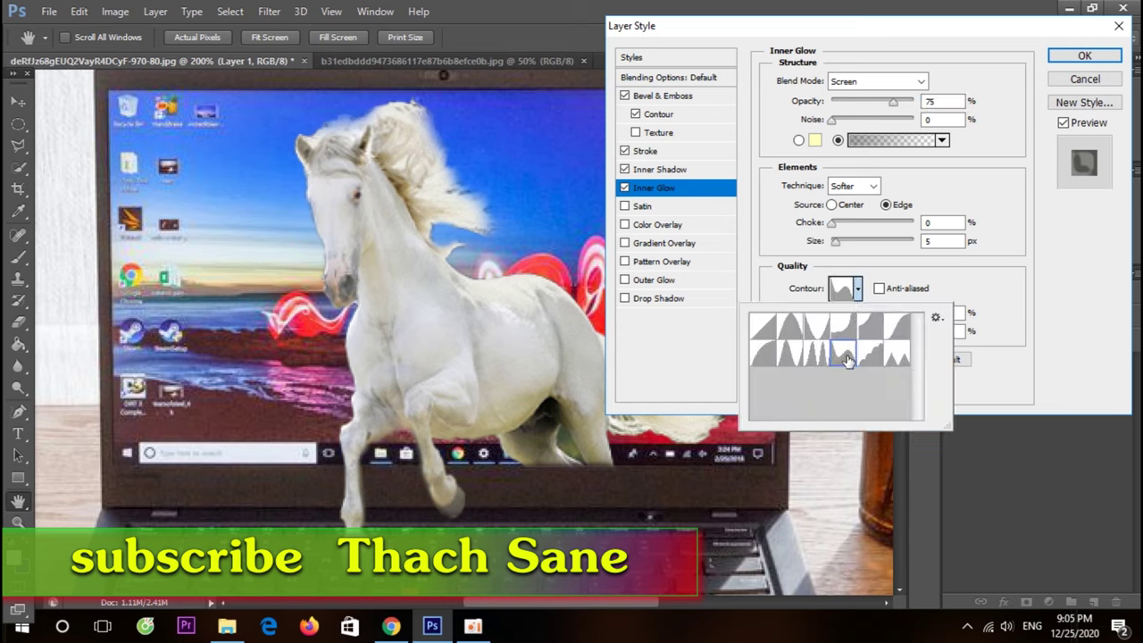
click(870, 356)
double_click(816, 356)
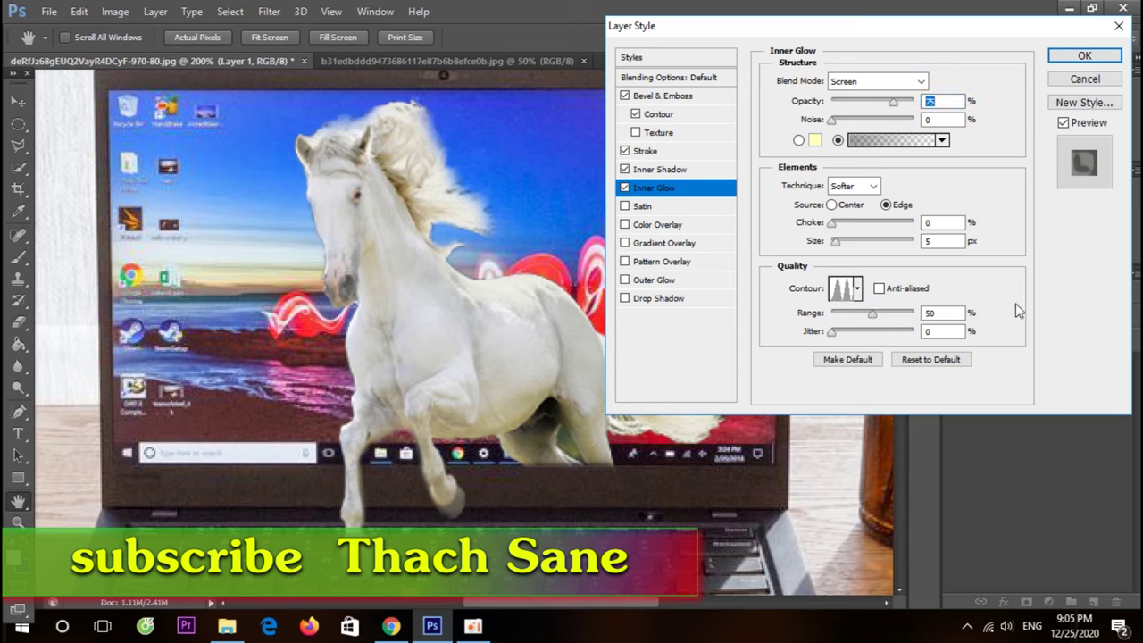
drag(829, 121, 853, 121)
click(625, 206)
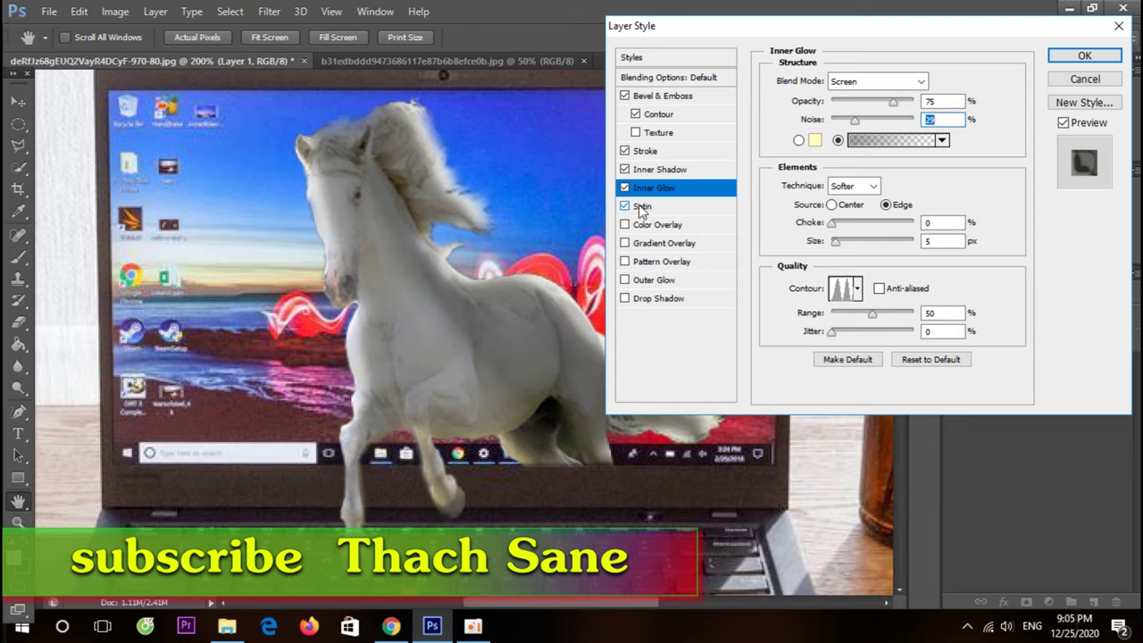
- Set the horse's Satin colour to pale yellow e9eda4
click(957, 79)
click(712, 206)
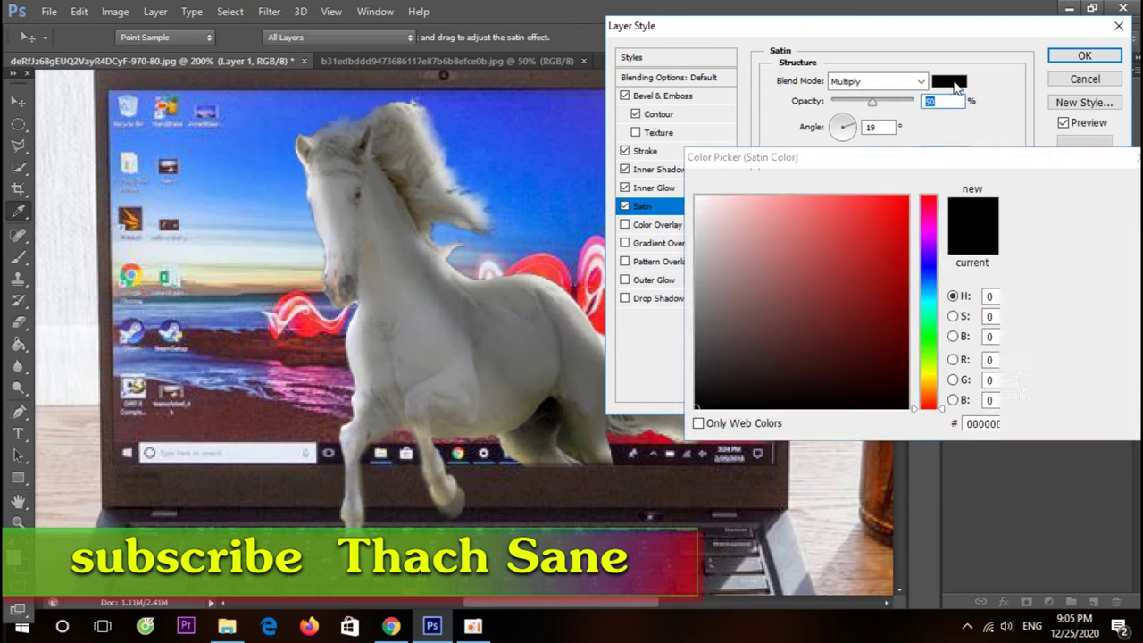
drag(711, 208, 699, 302)
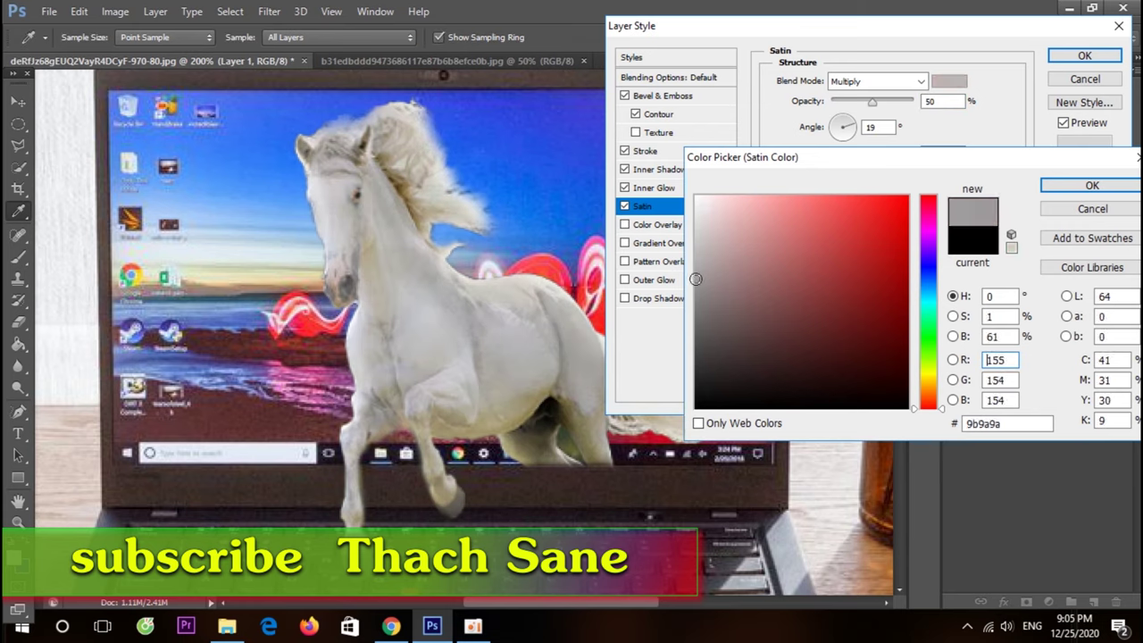
mouse_move(699, 302)
mouse_down()
mouse_move(710, 415)
mouse_move(711, 214)
mouse_up()
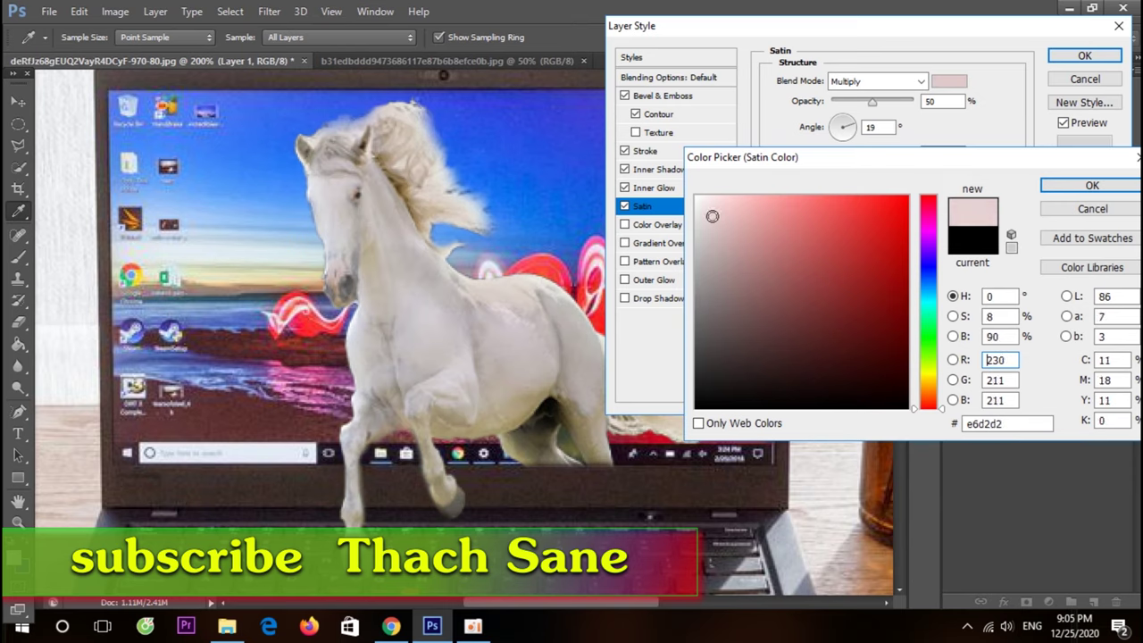
click(929, 370)
click(893, 196)
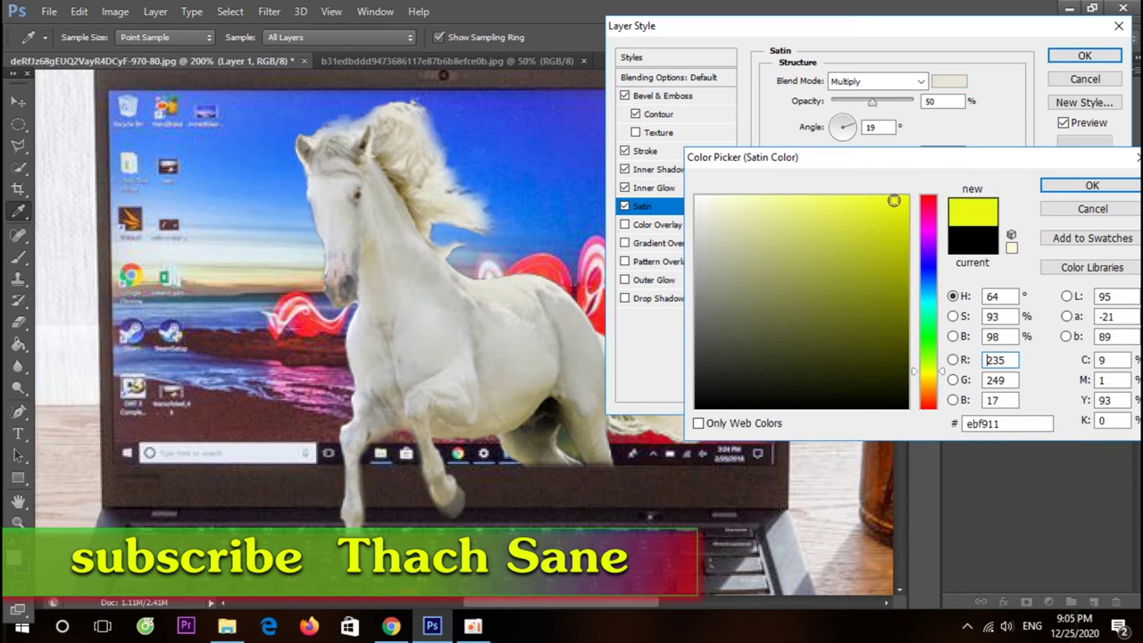
click(848, 208)
drag(852, 209, 812, 210)
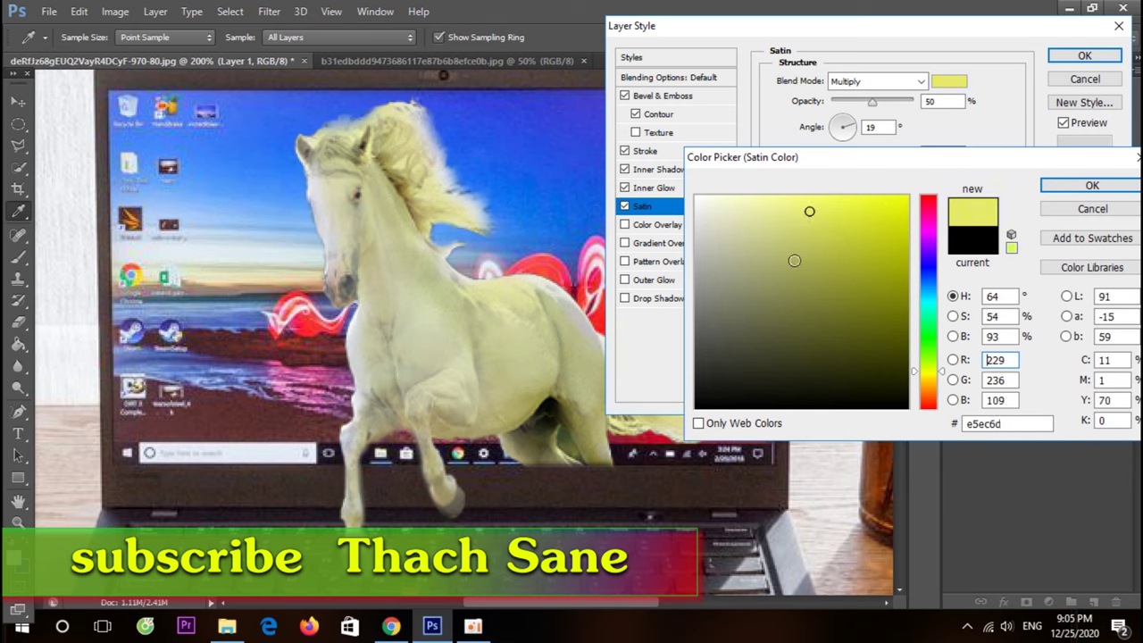
drag(807, 214, 763, 205)
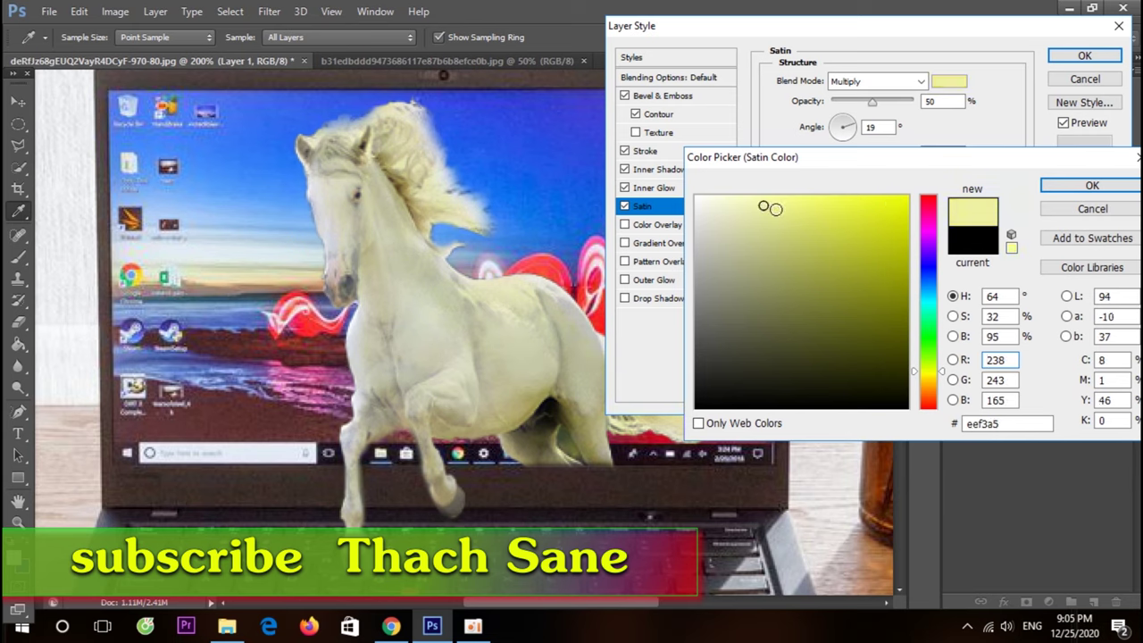
click(749, 210)
drag(749, 210, 761, 210)
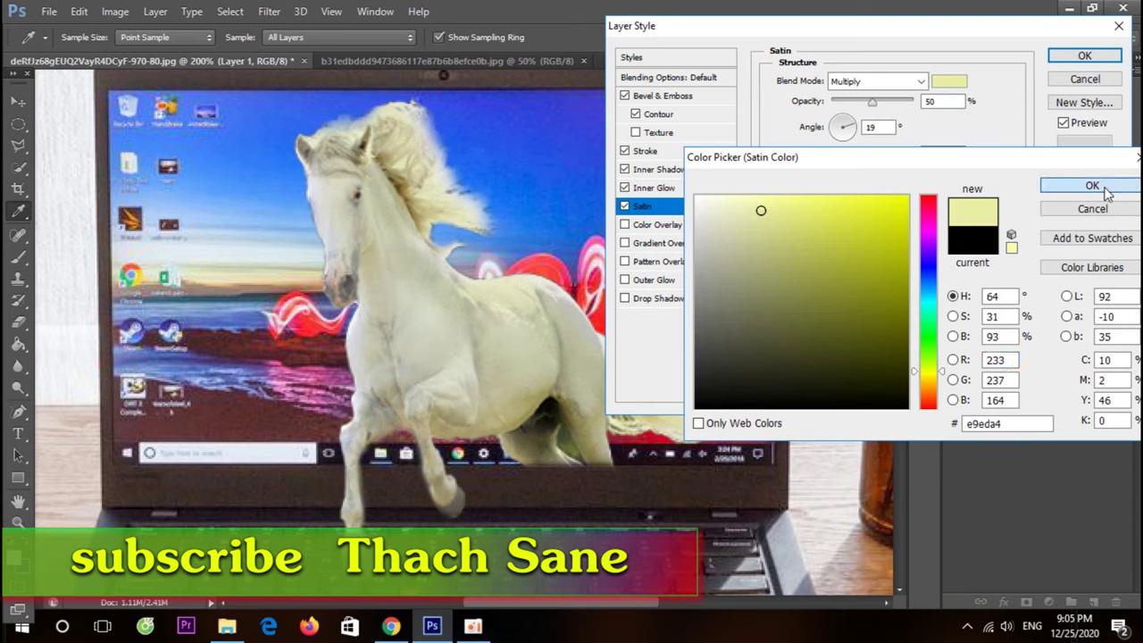
click(1093, 185)
- Give the Satin a different contour preset, leaving Color and Pattern Overlay off
click(852, 204)
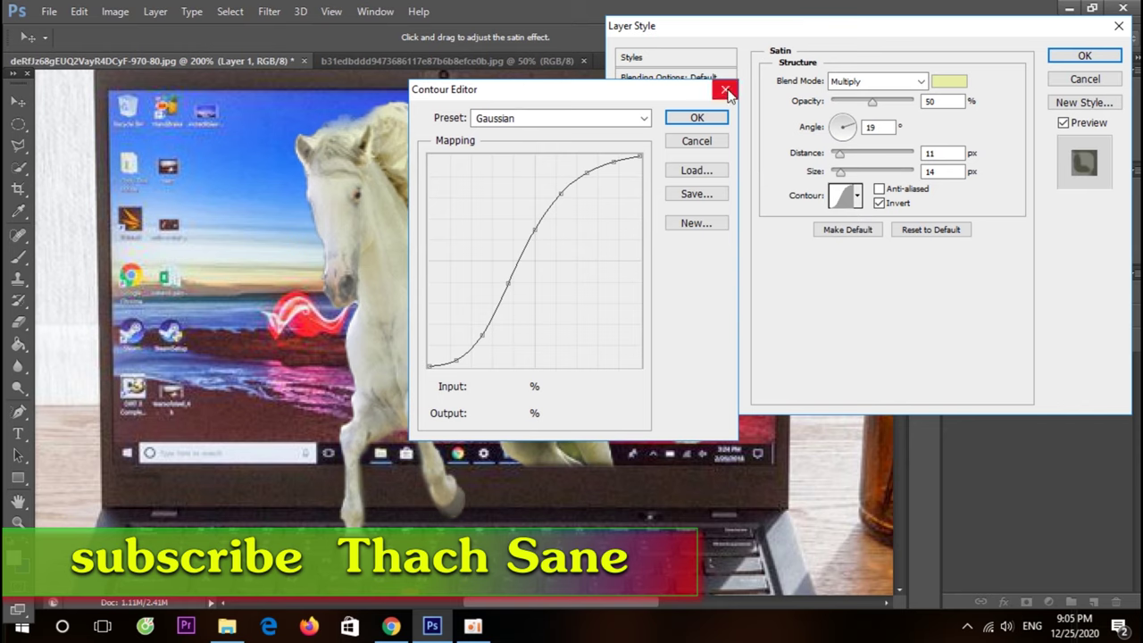
click(857, 194)
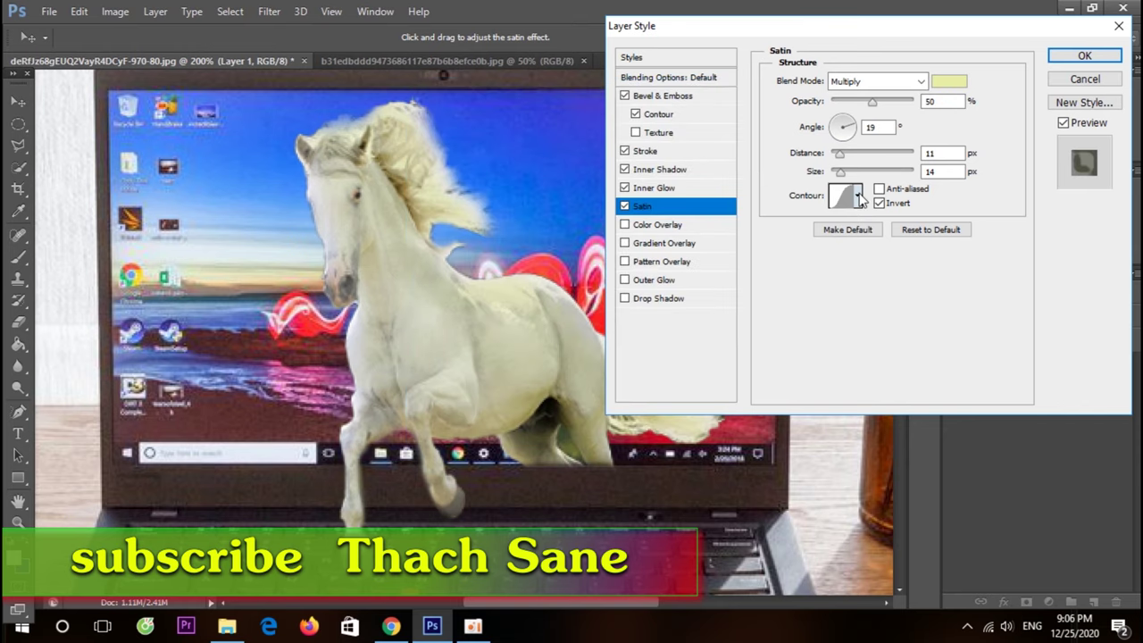
click(819, 261)
click(852, 266)
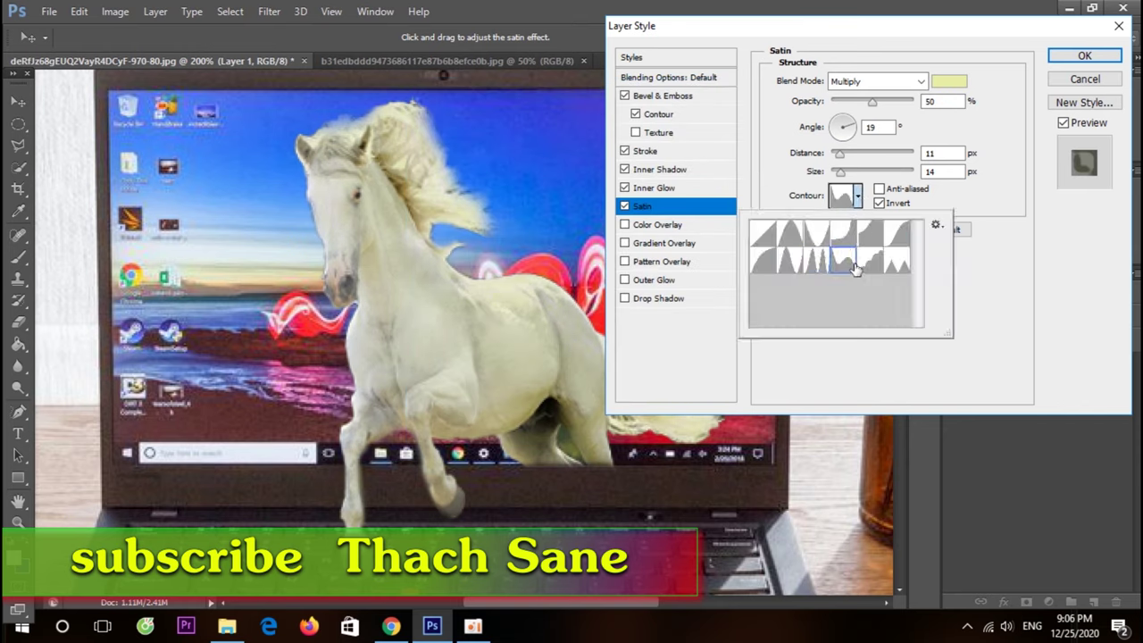
click(884, 265)
click(1035, 264)
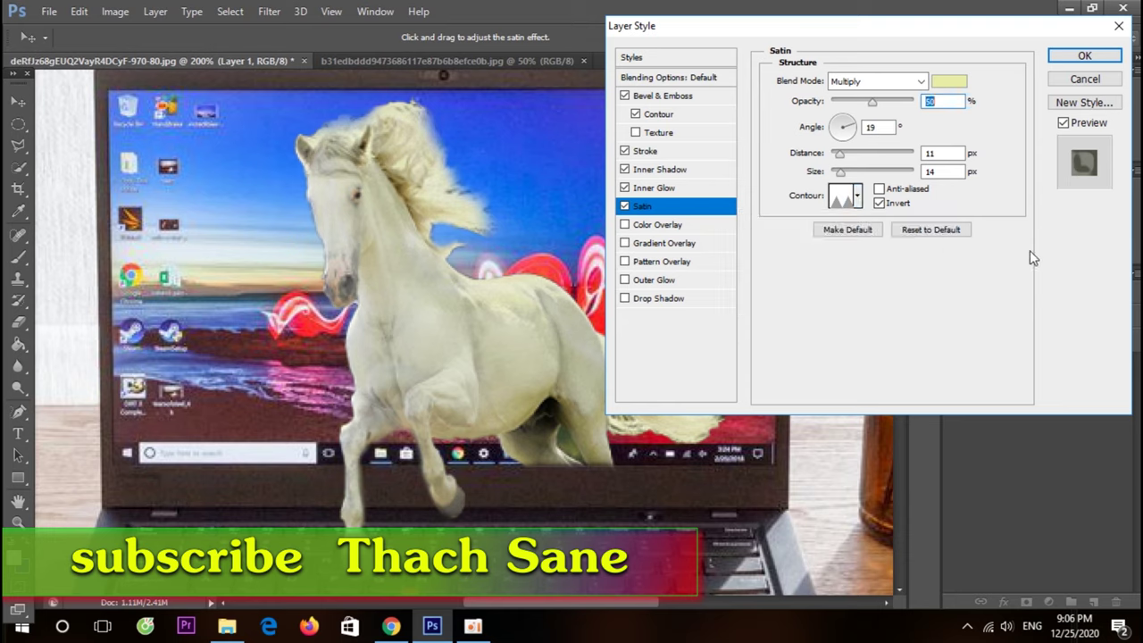
click(624, 225)
click(624, 262)
click(625, 261)
- Give the horse an Outer Glow using the Spectrum gradient, with no Gradient Overlay
click(624, 242)
click(652, 280)
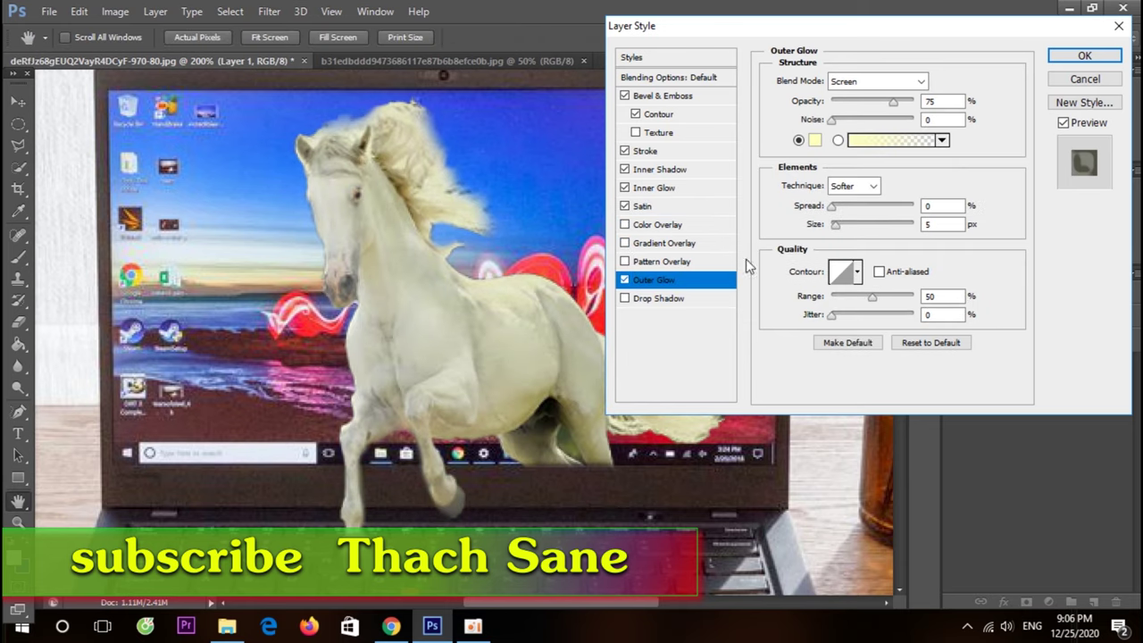
click(886, 150)
click(893, 116)
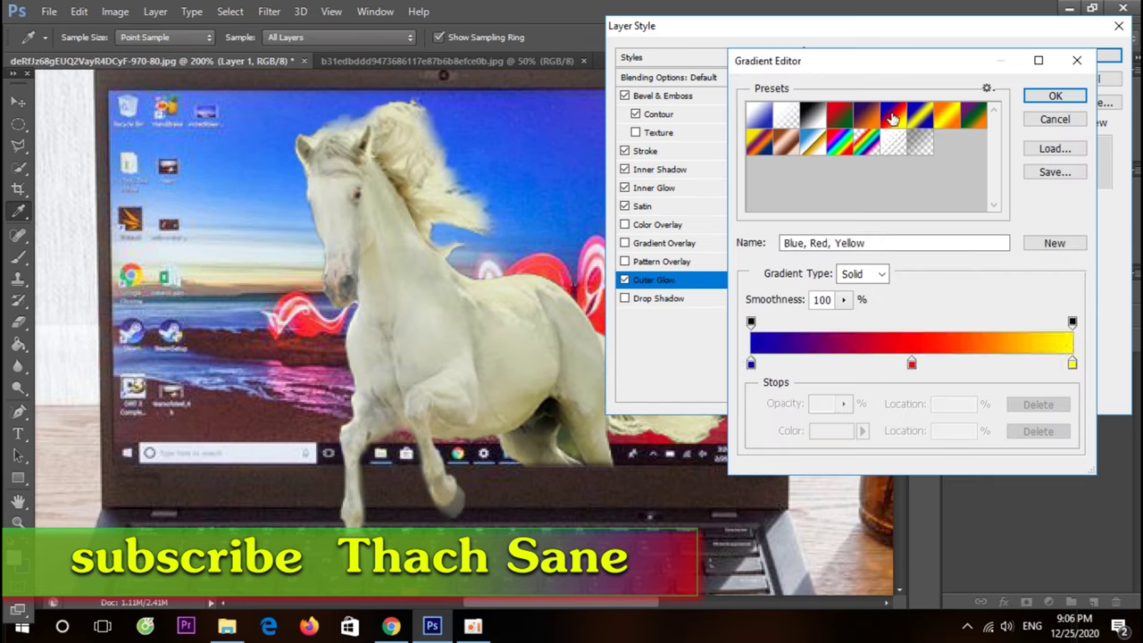
click(923, 117)
click(890, 145)
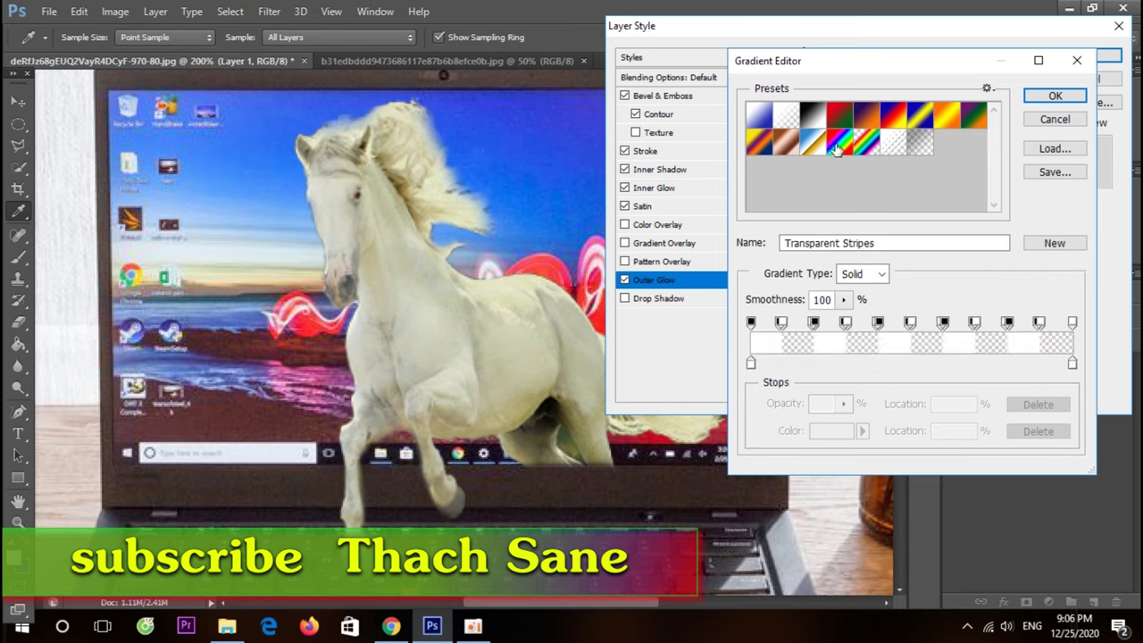
click(837, 147)
click(1053, 96)
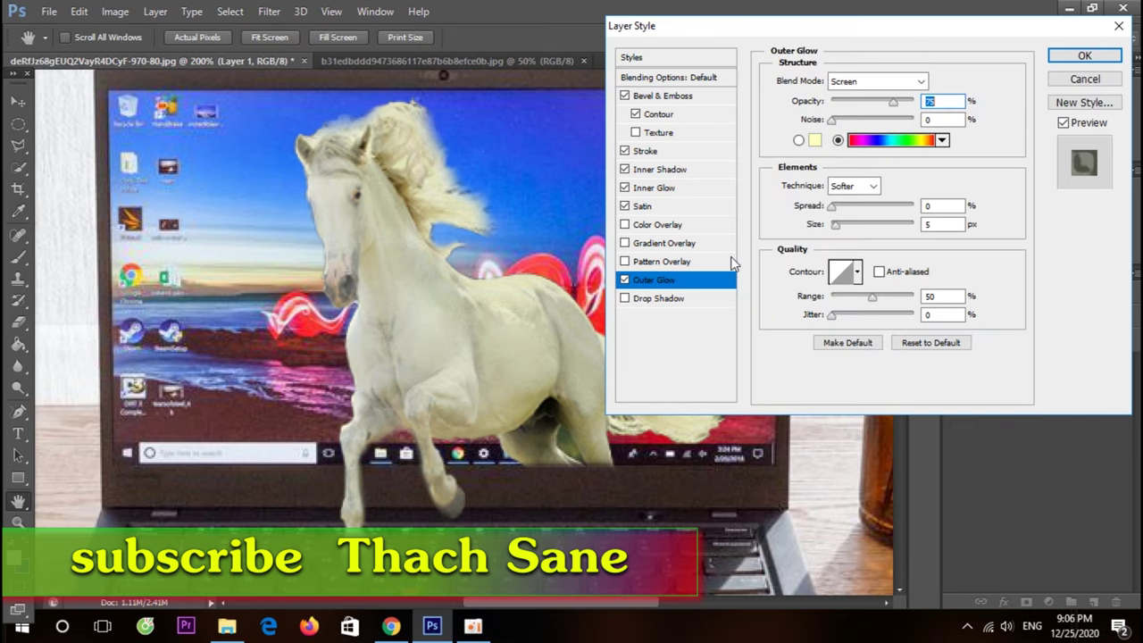
- Add a white Drop Shadow and apply all seven layer styles to the horse
click(647, 299)
click(958, 85)
click(697, 197)
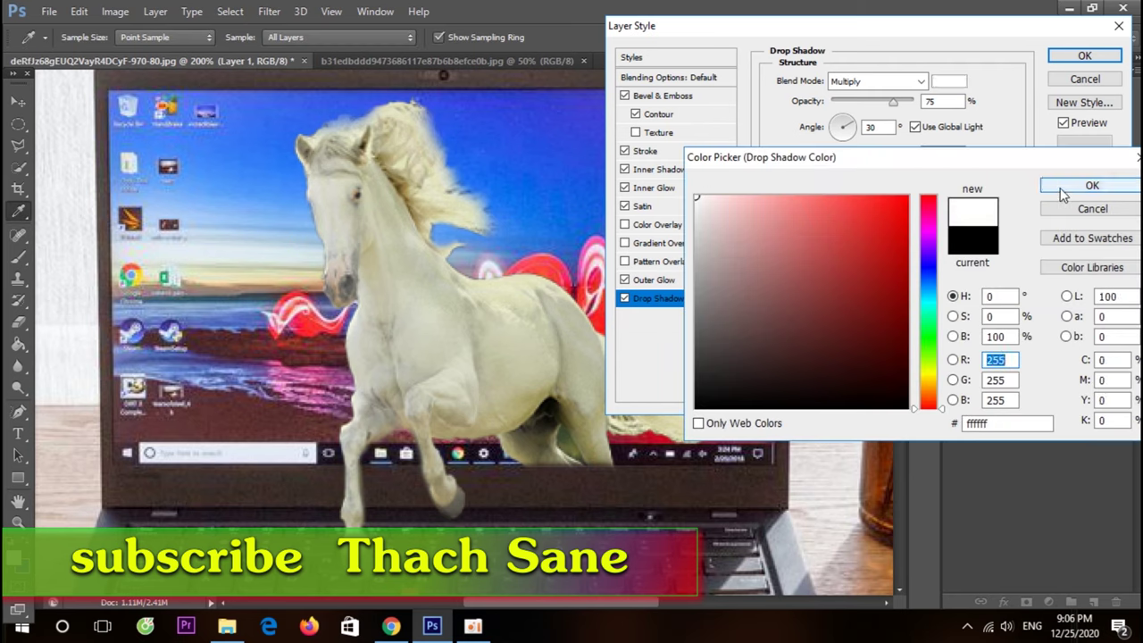
click(1053, 188)
click(857, 238)
click(1020, 275)
click(1084, 56)
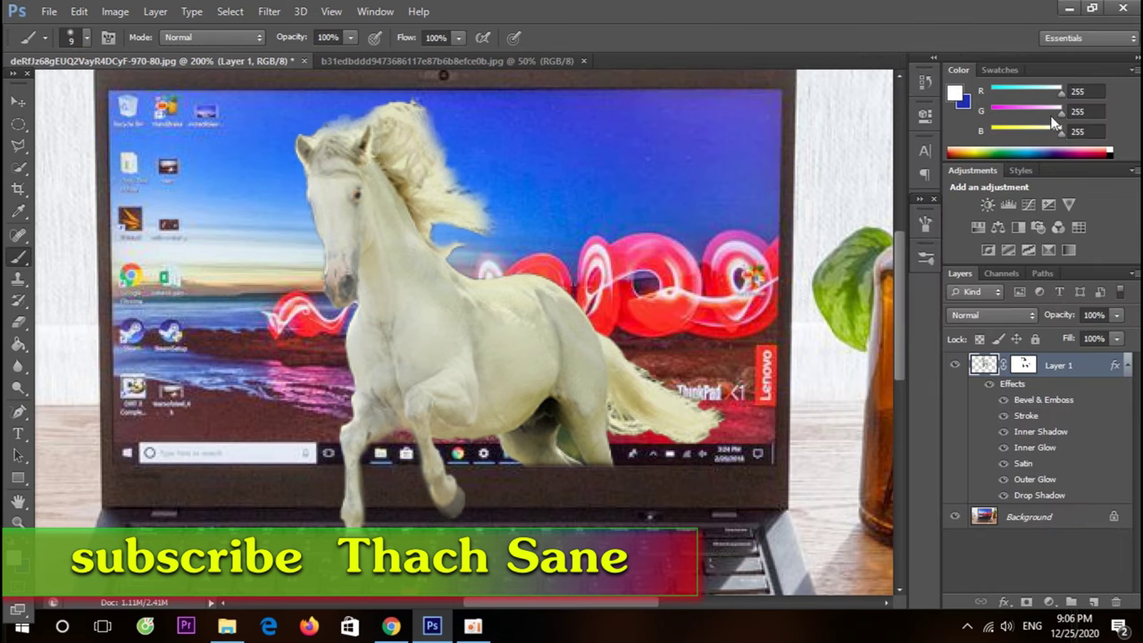
- Scroll down and back up over the canvas to review the composition
scroll(798, 299, down, 2)
scroll(799, 299, down, 3)
scroll(799, 299, down, 1)
scroll(798, 299, down, 2)
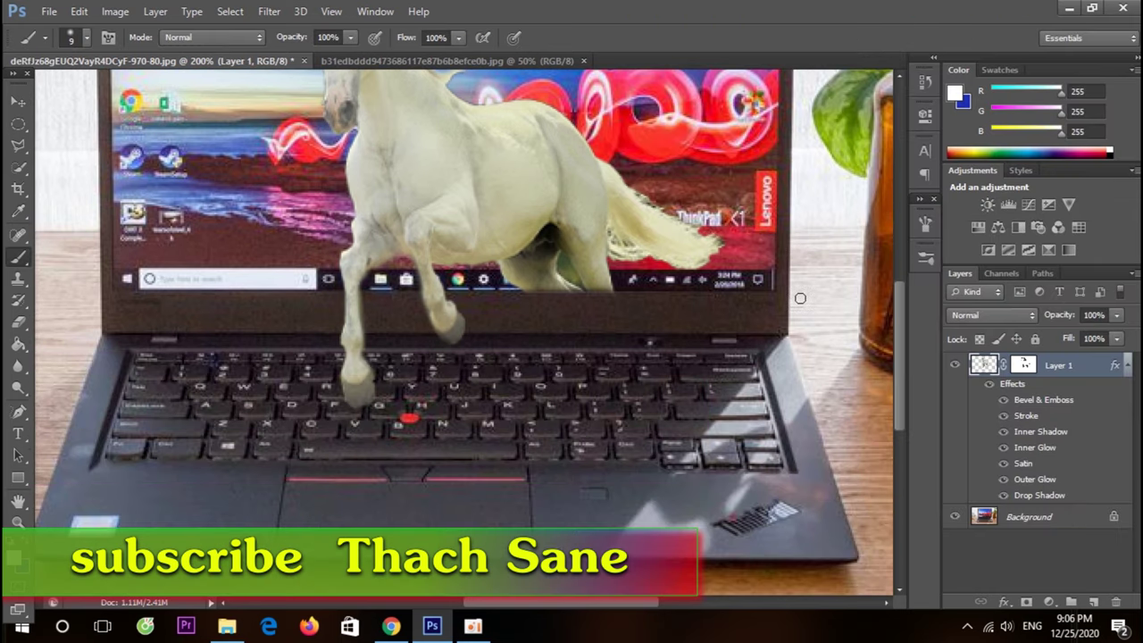
scroll(799, 299, down, 1)
scroll(799, 299, down, 1)
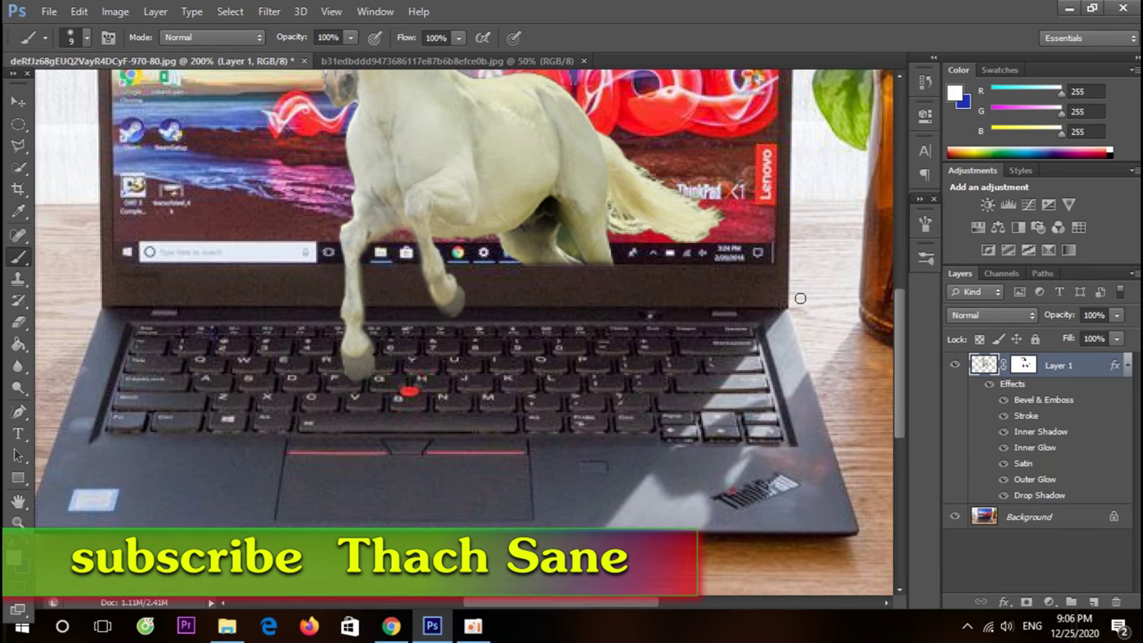
scroll(800, 297, up, 1)
scroll(800, 298, up, 3)
scroll(799, 297, up, 2)
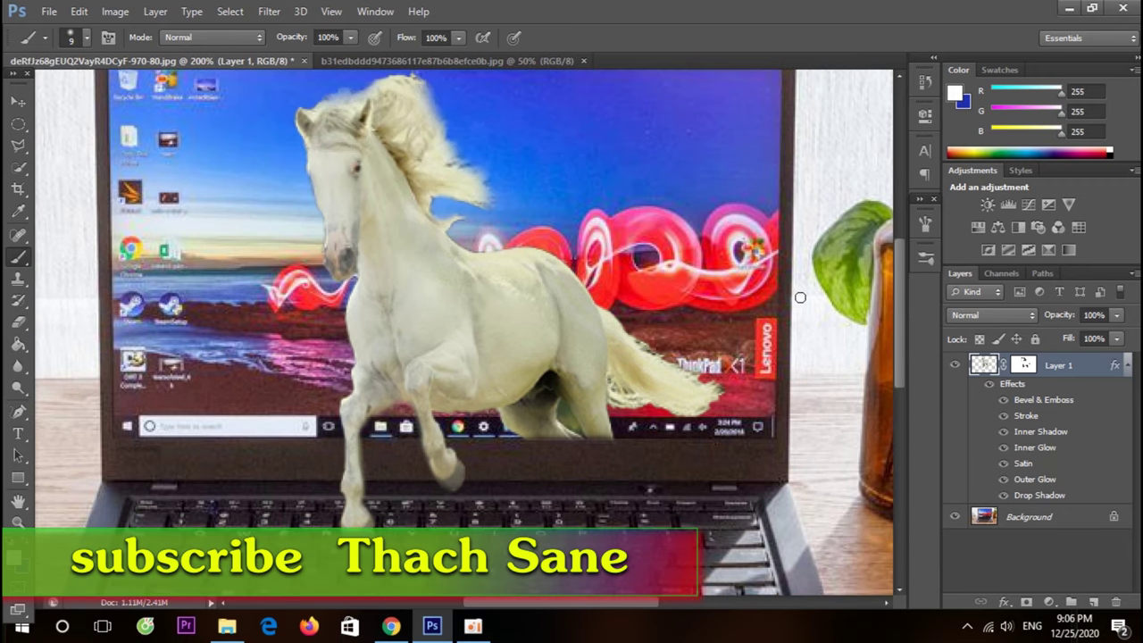
- Zoom out to 100% and back to 200%, then Free Transform the horse layer
key(ctrl+minus)
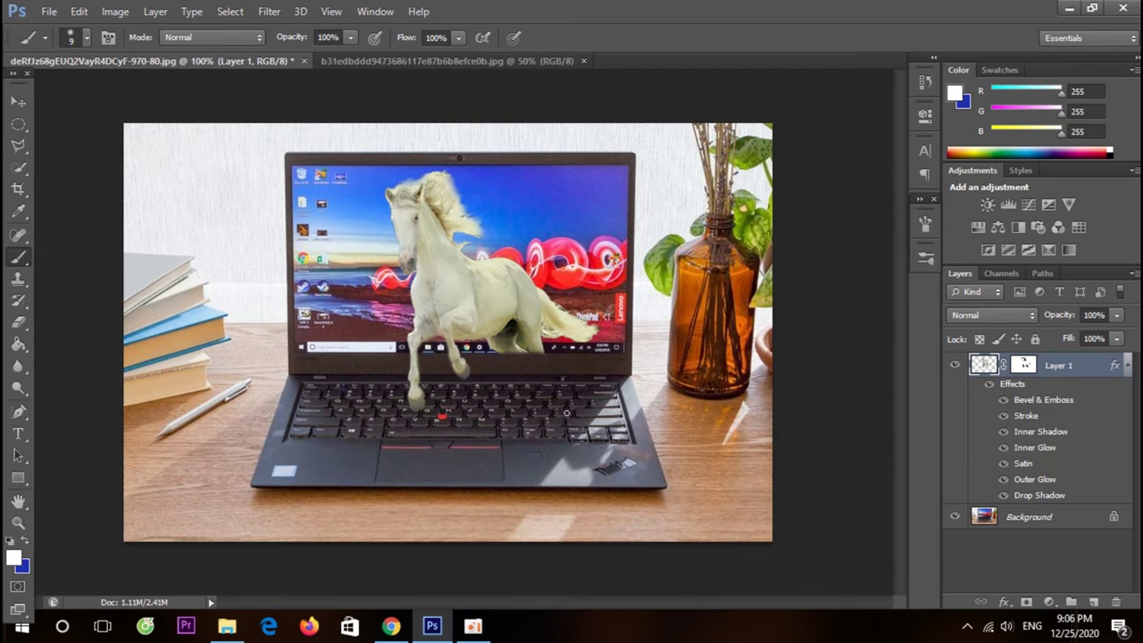
key(ctrl+plus)
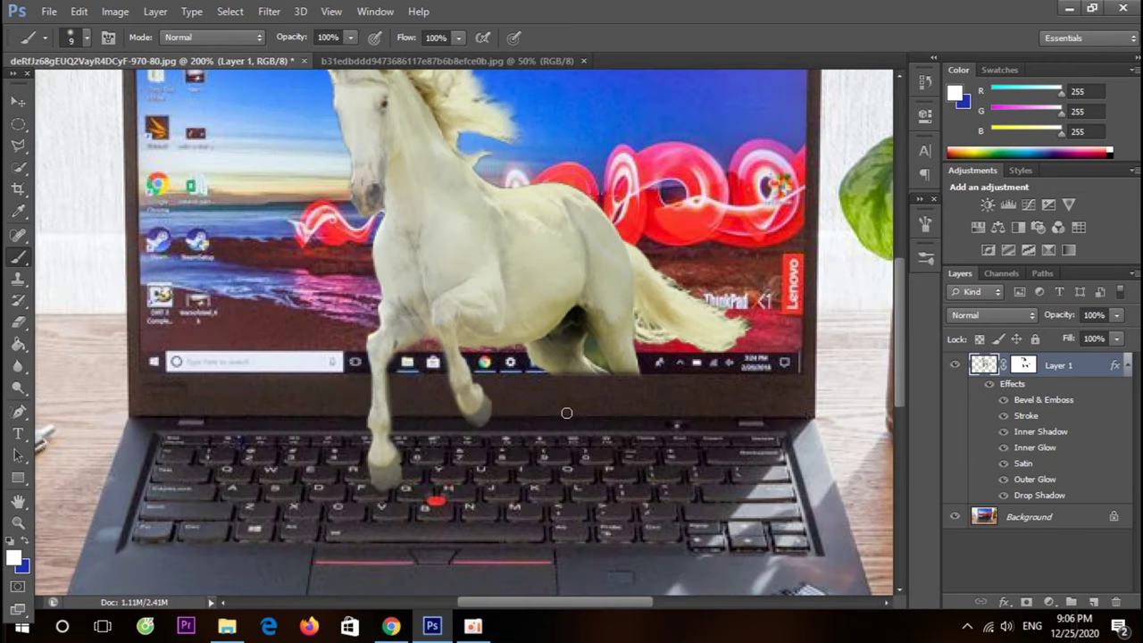
scroll(566, 412, up, 3)
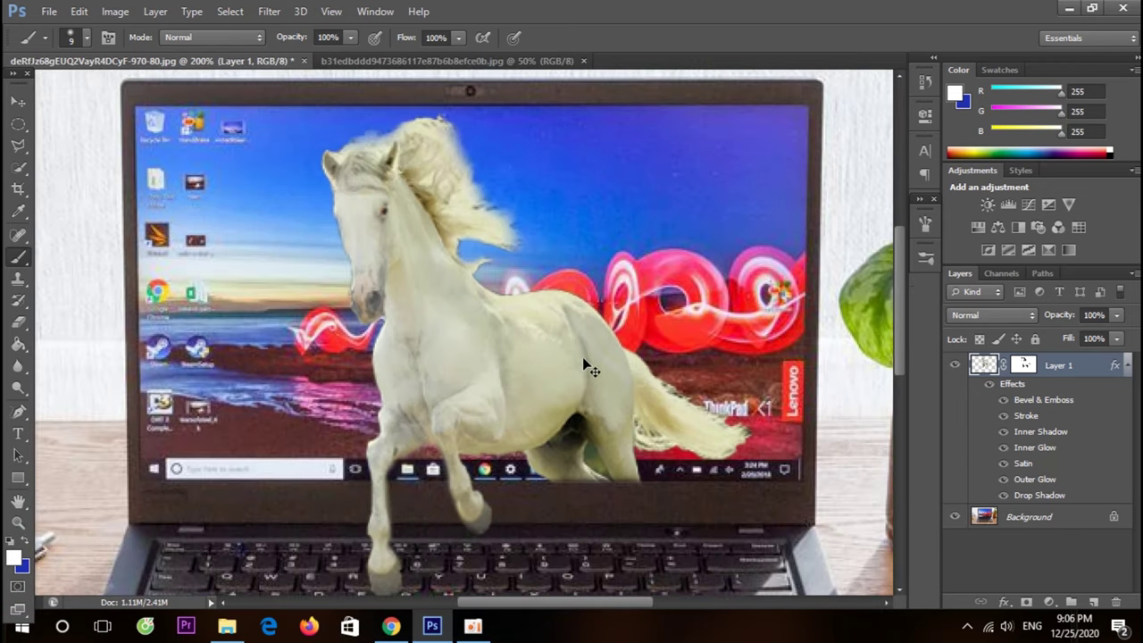
key(ctrl+t)
- Rotate the horse 2.14° clockwise, nudge it up-left, and apply the transform
drag(773, 98, 784, 114)
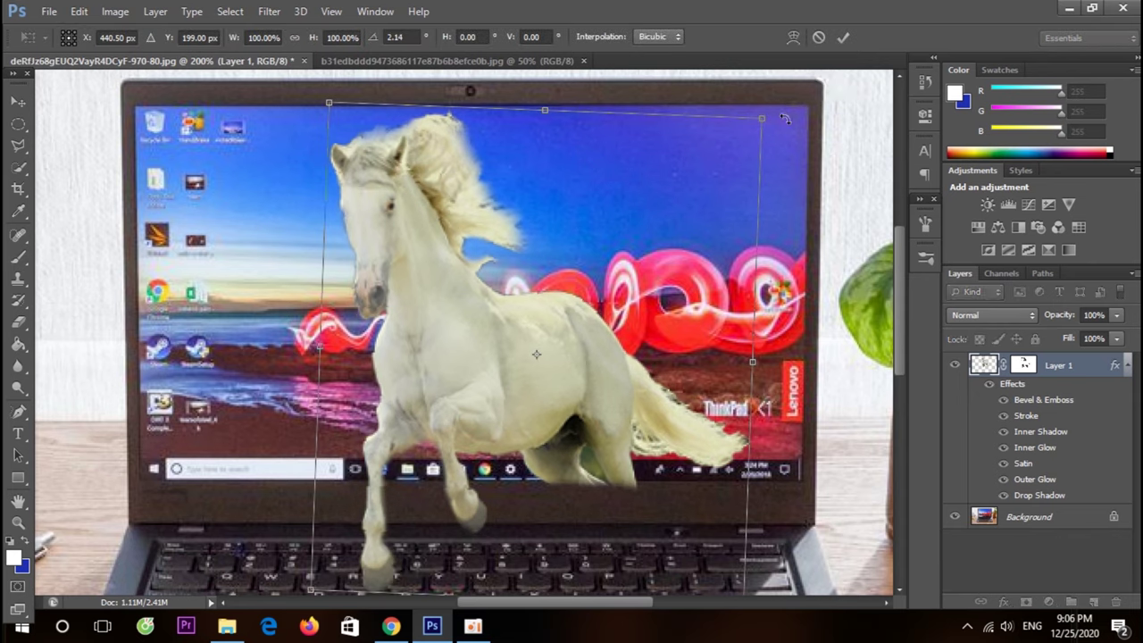
click(647, 428)
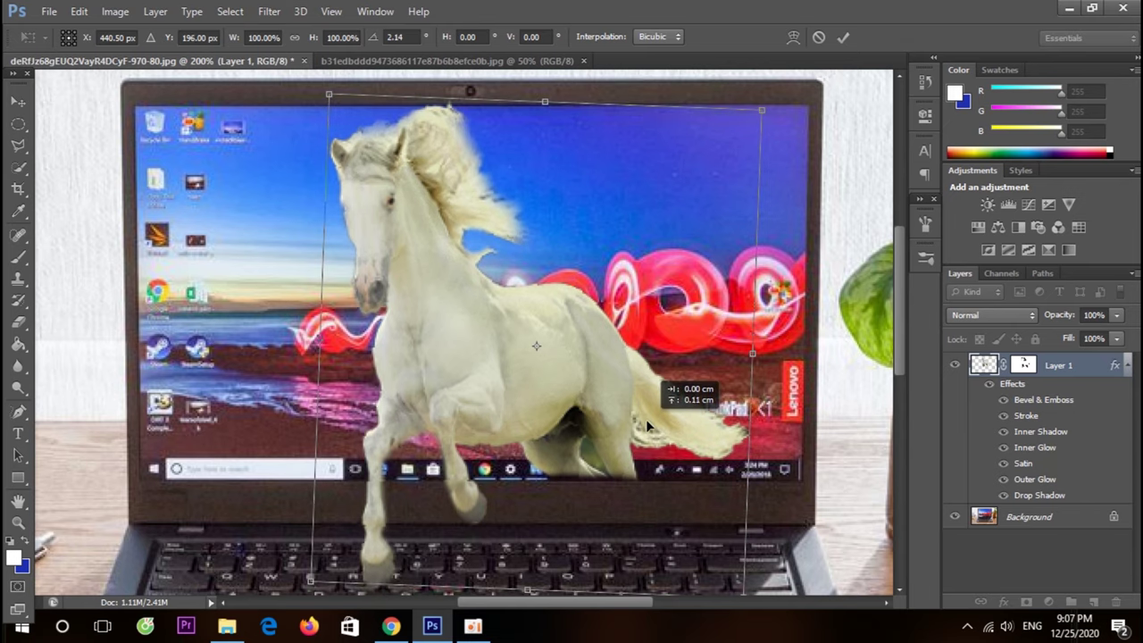
drag(646, 432, 644, 424)
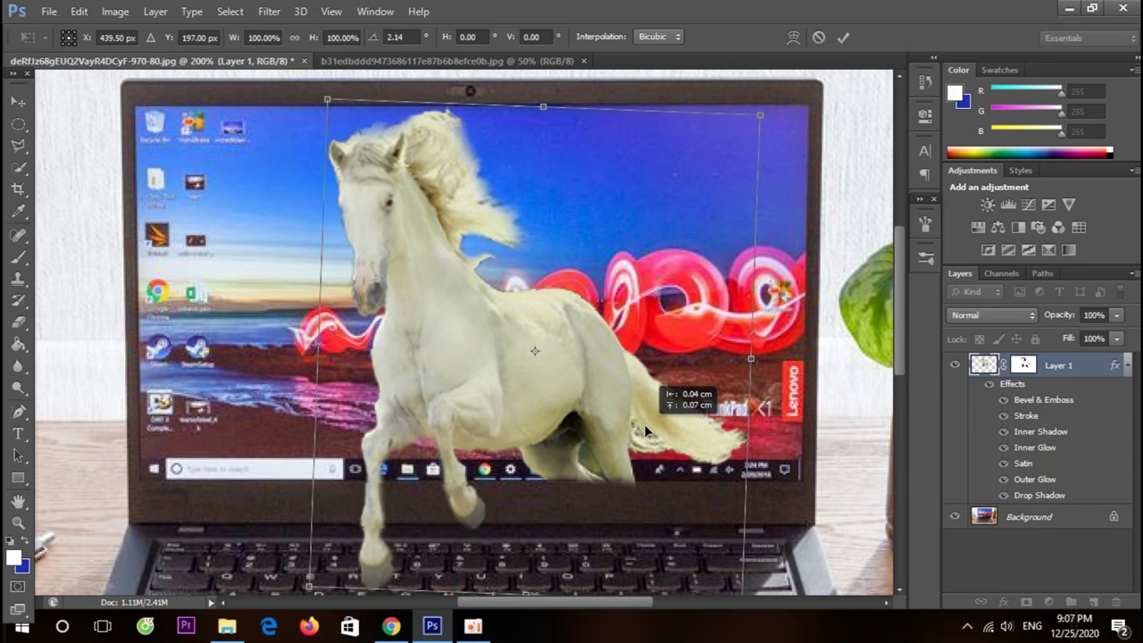
scroll(815, 357, up, 2)
scroll(816, 357, down, 1)
scroll(816, 356, down, 1)
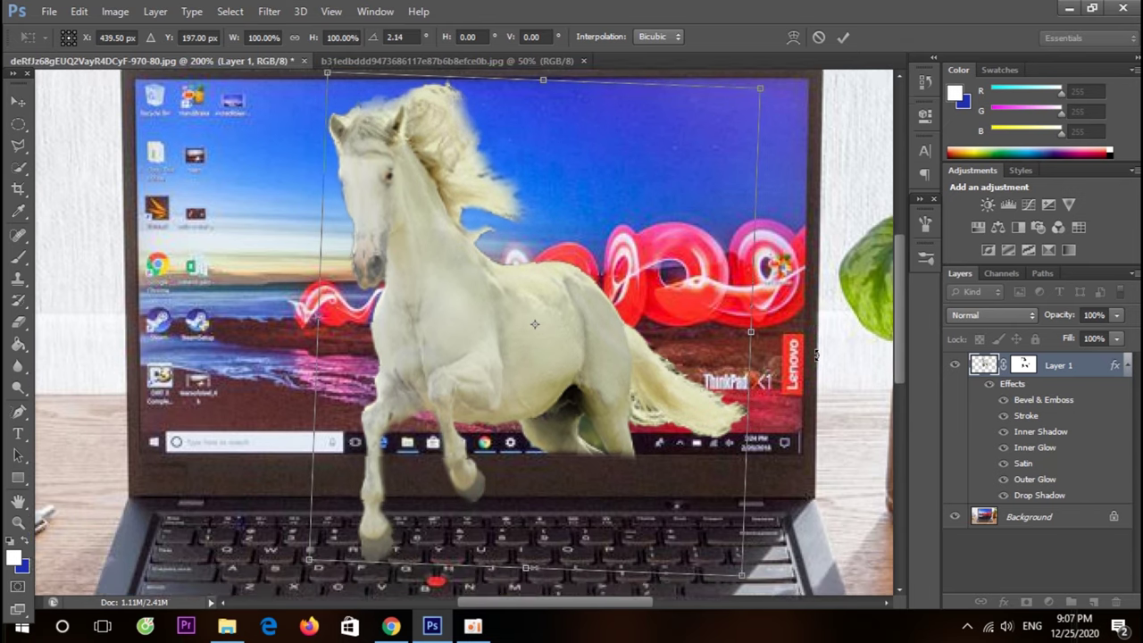
scroll(816, 351, down, 1)
click(18, 101)
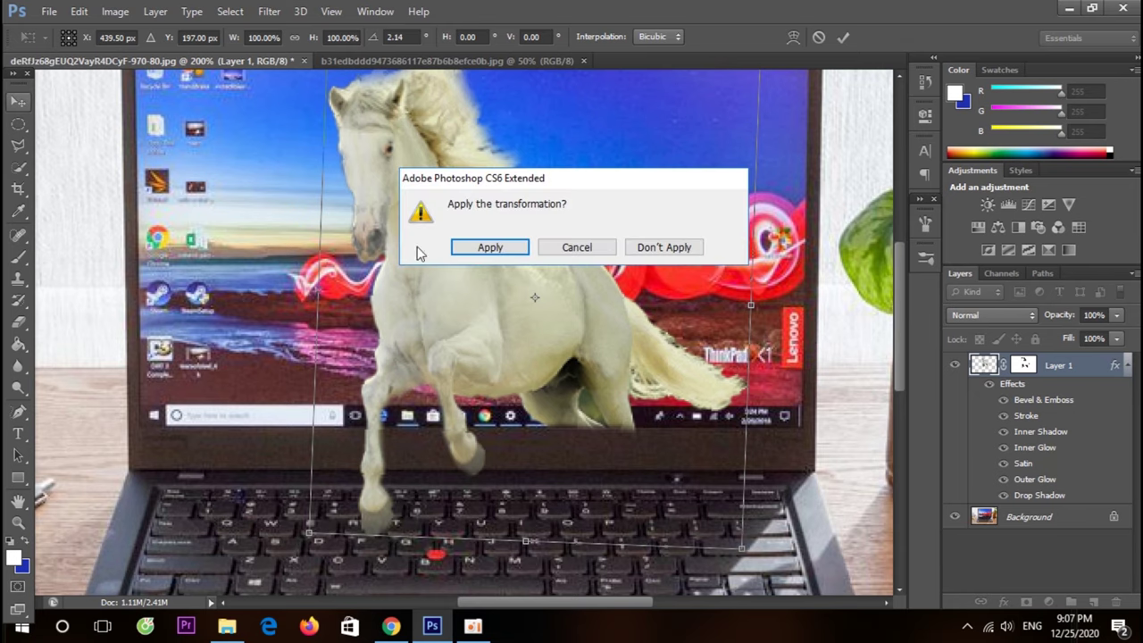
click(488, 252)
- Nudge the horse slightly right on the laptop screen and zoom out to 100%
scroll(490, 253, up, 1)
scroll(490, 253, up, 1)
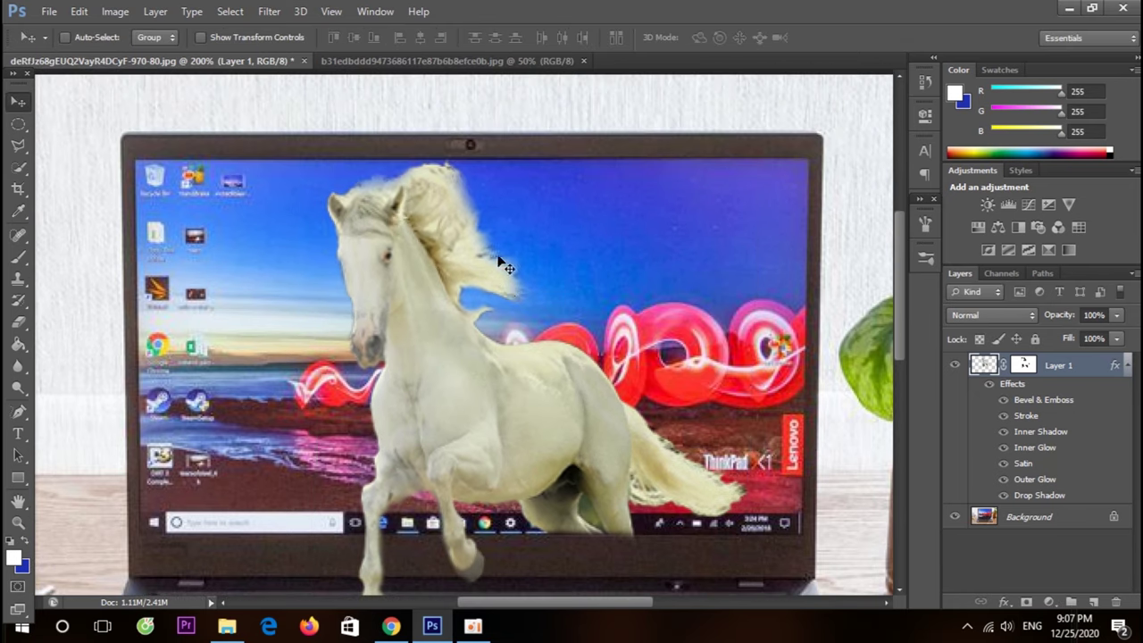
drag(511, 384, 510, 378)
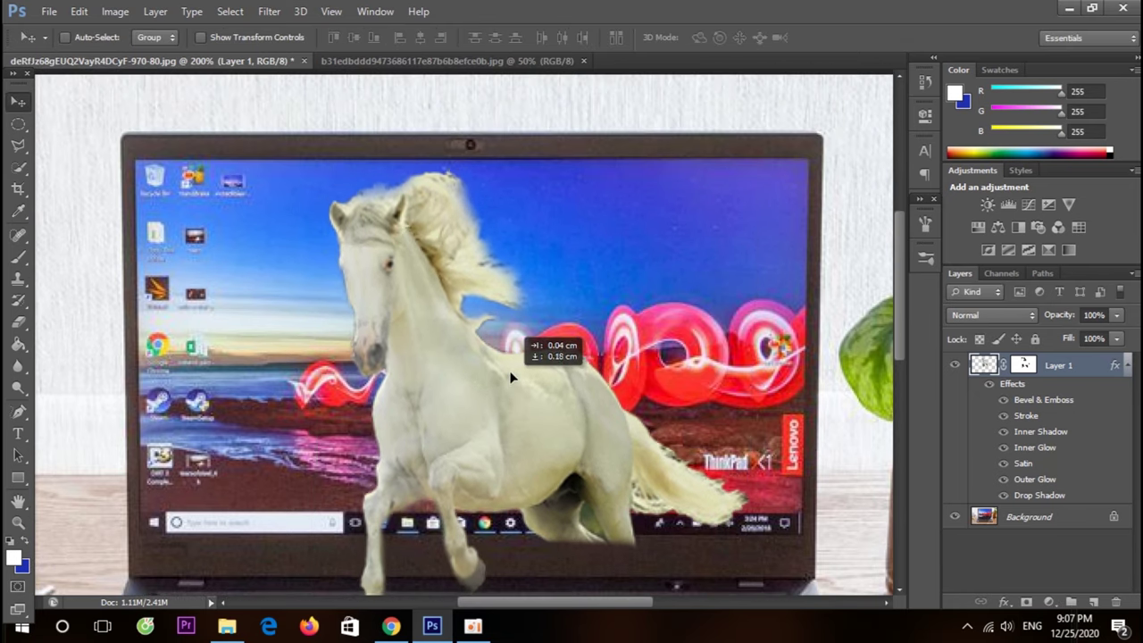
scroll(880, 375, down, 3)
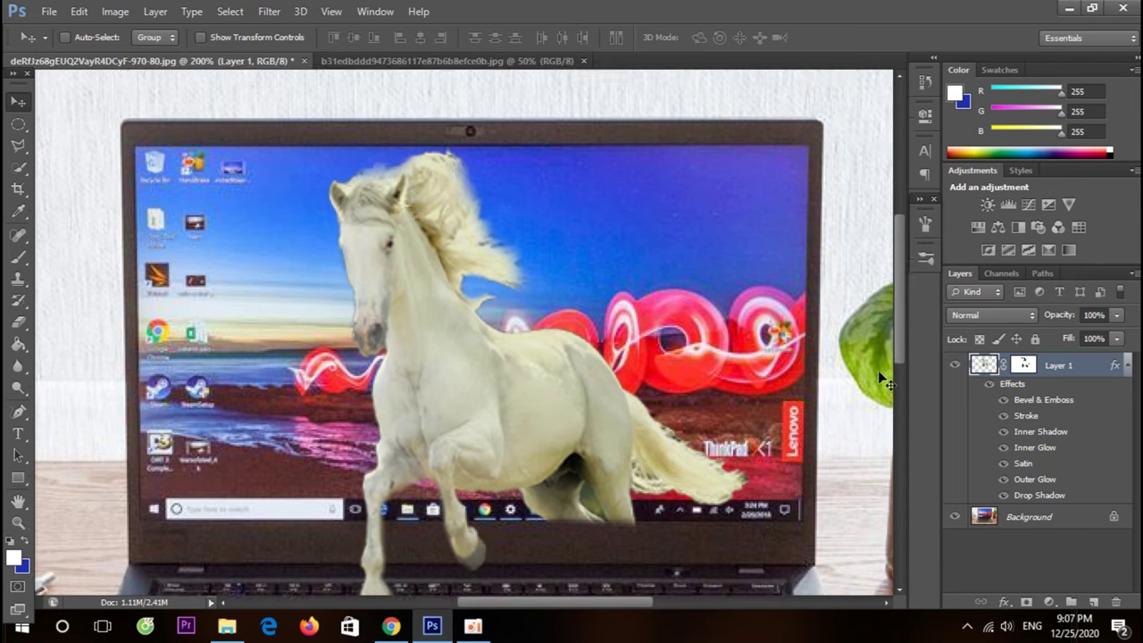
scroll(878, 370, up, 1)
scroll(874, 362, up, 1)
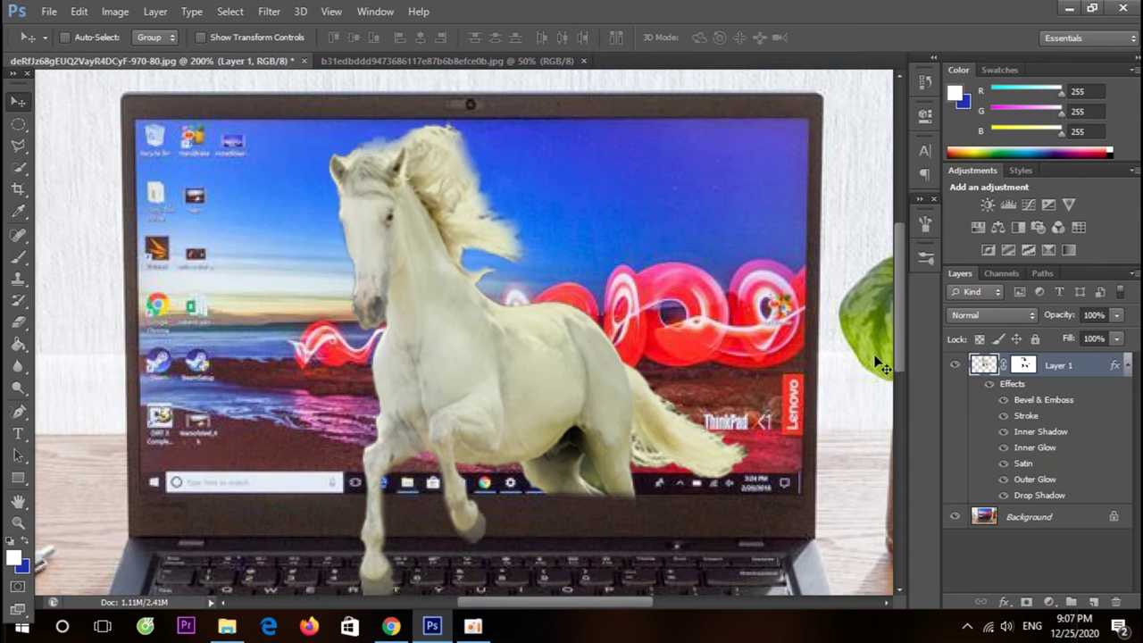
scroll(872, 352, up, 1)
scroll(871, 352, up, 1)
scroll(867, 355, down, 2)
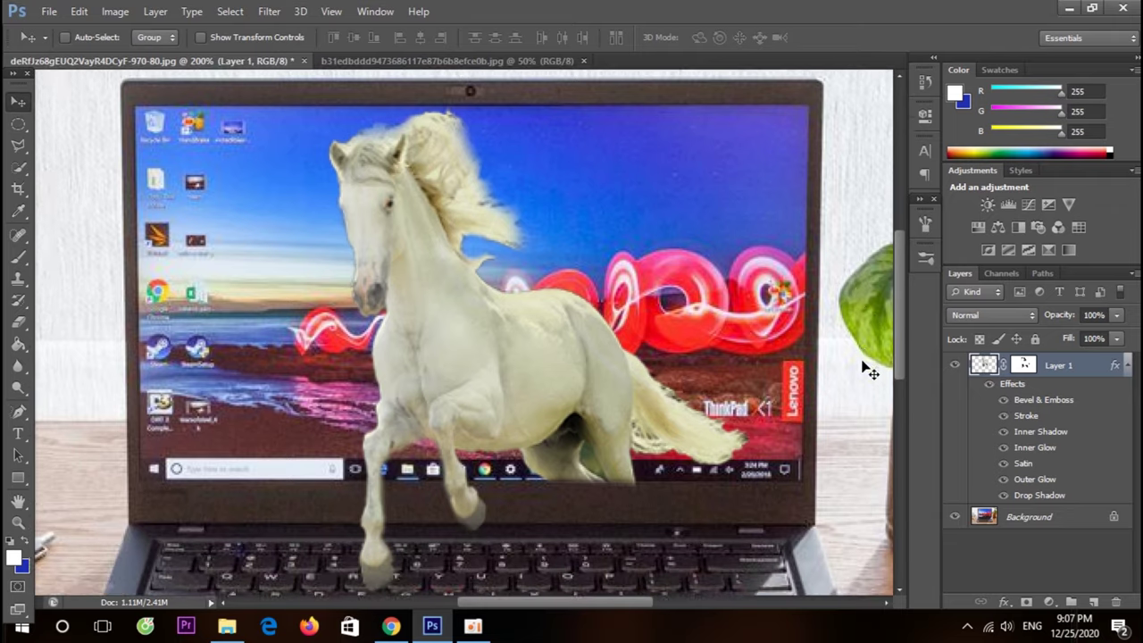
scroll(870, 352, down, 1)
scroll(871, 357, down, 1)
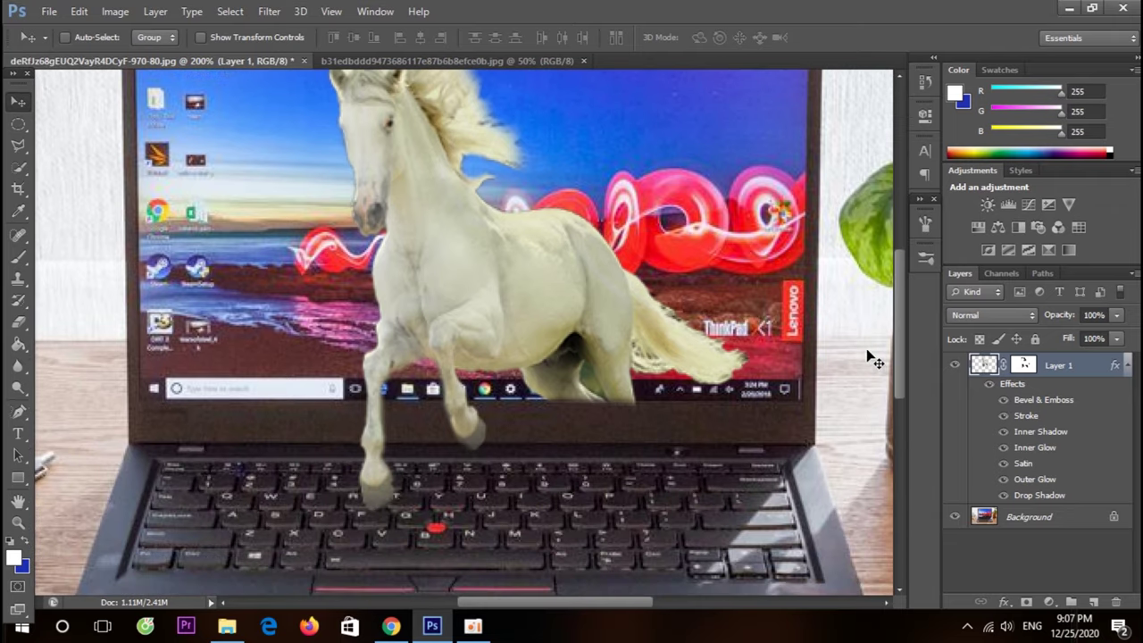
key(ctrl+minus)
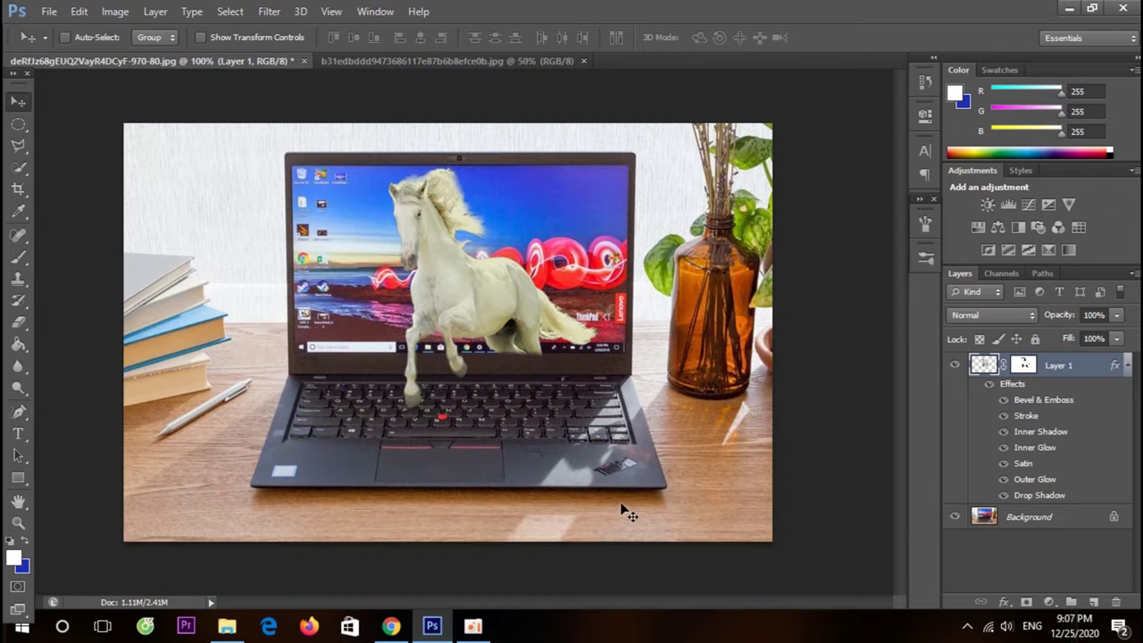